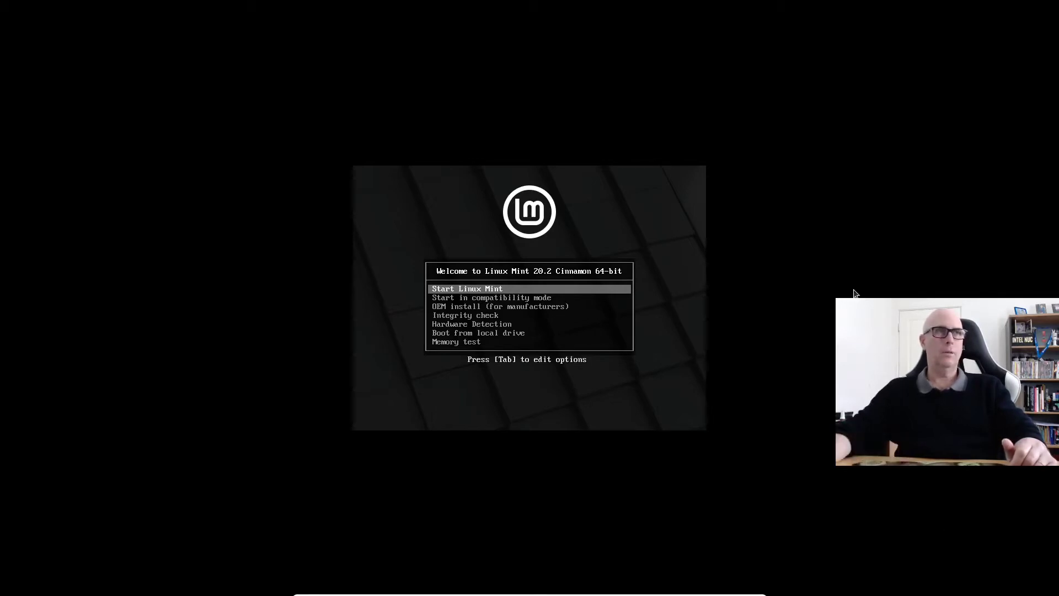
# Step: Look through the boot menu options from Start Linux Mint to Memory test and return to Start Linux Mint
pyautogui.press('Down')
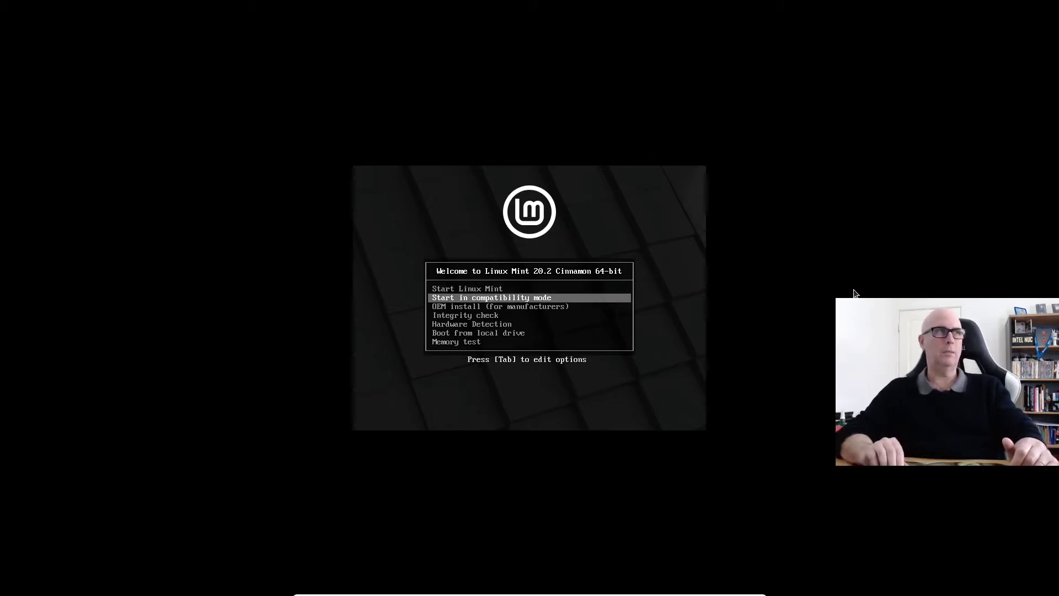
pyautogui.press('Up')
pyautogui.press('Down')
pyautogui.press('Down')
pyautogui.press('Down')
pyautogui.press('Down')
pyautogui.press('Down')
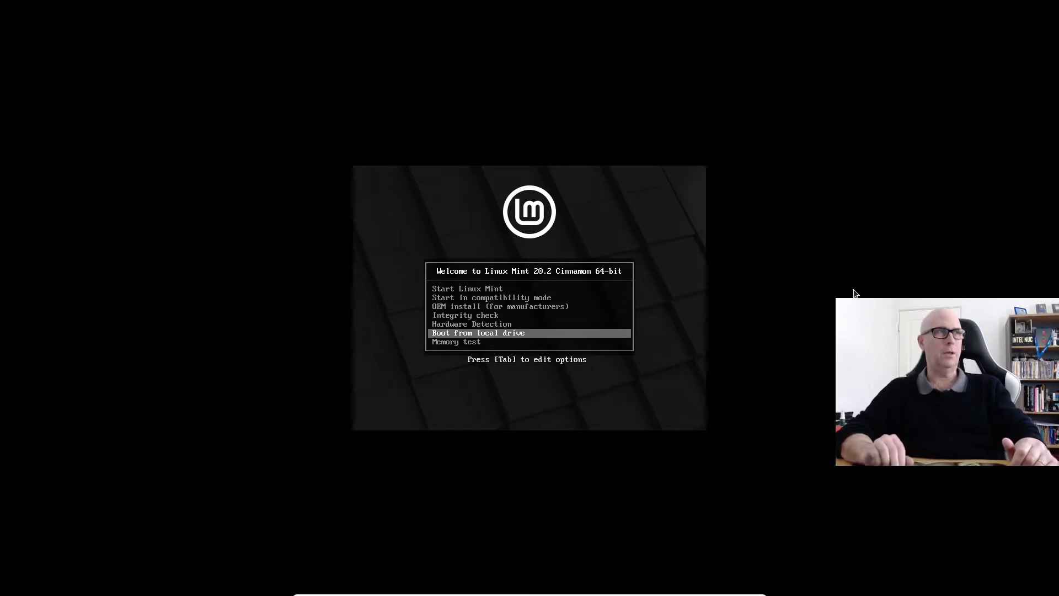
pyautogui.press('Up')
pyautogui.press('Up')
pyautogui.press('Up')
pyautogui.press('Up')
pyautogui.press('Up')
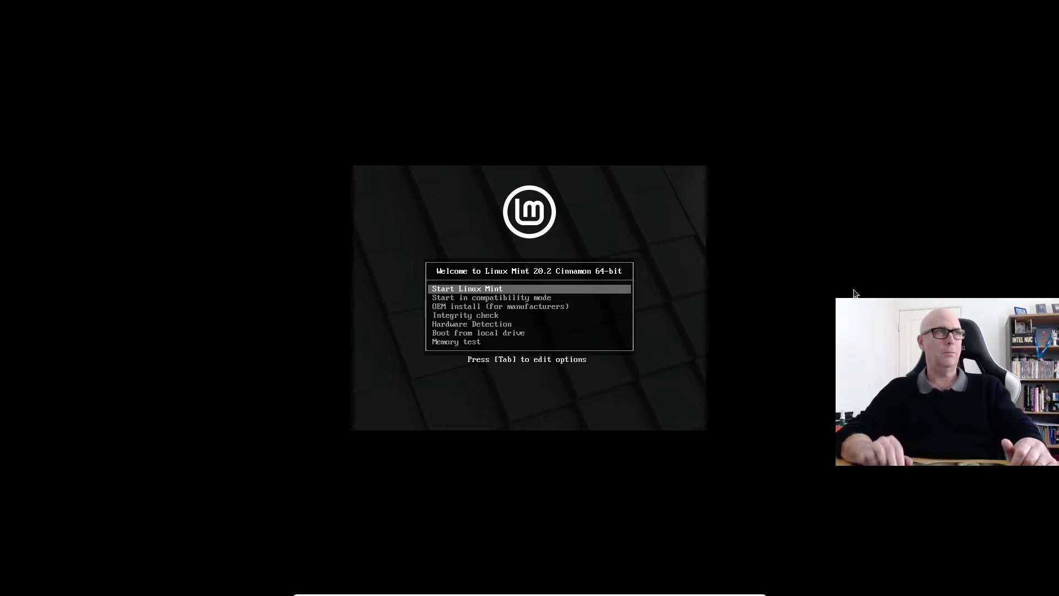
pyautogui.press('Down')
pyautogui.press('Down')
pyautogui.press('Down')
pyautogui.press('Down')
pyautogui.press('Down')
pyautogui.press('Down')
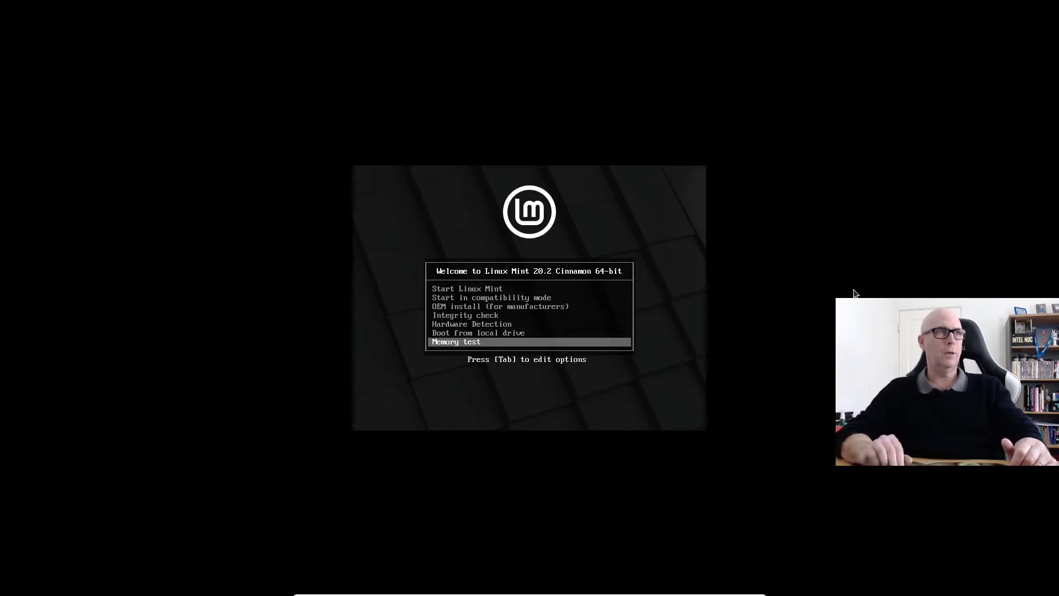
pyautogui.press('Up')
pyautogui.press('Down')
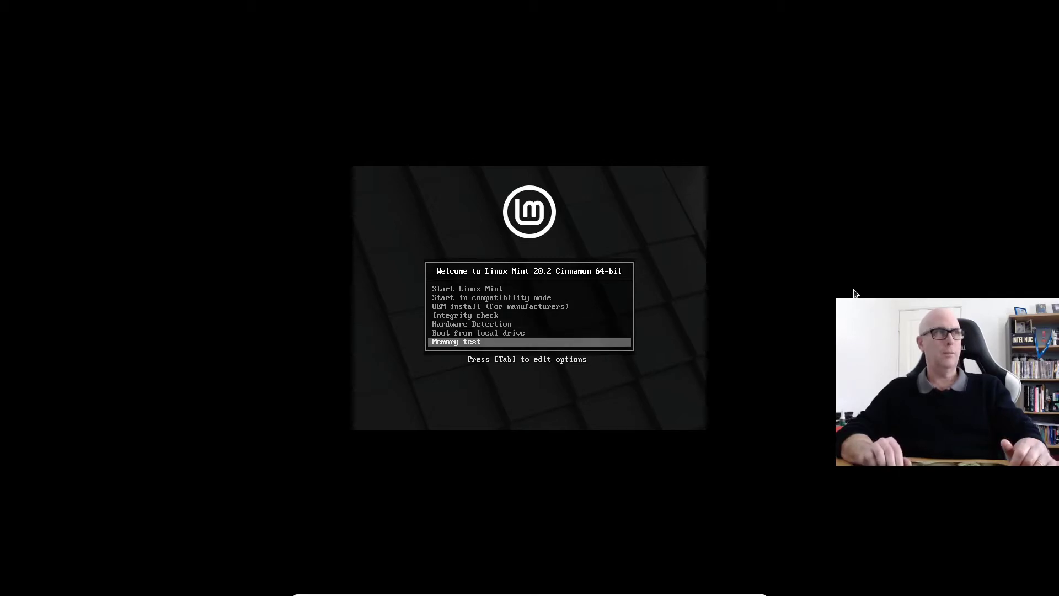
pyautogui.press('Up')
pyautogui.press('Up')
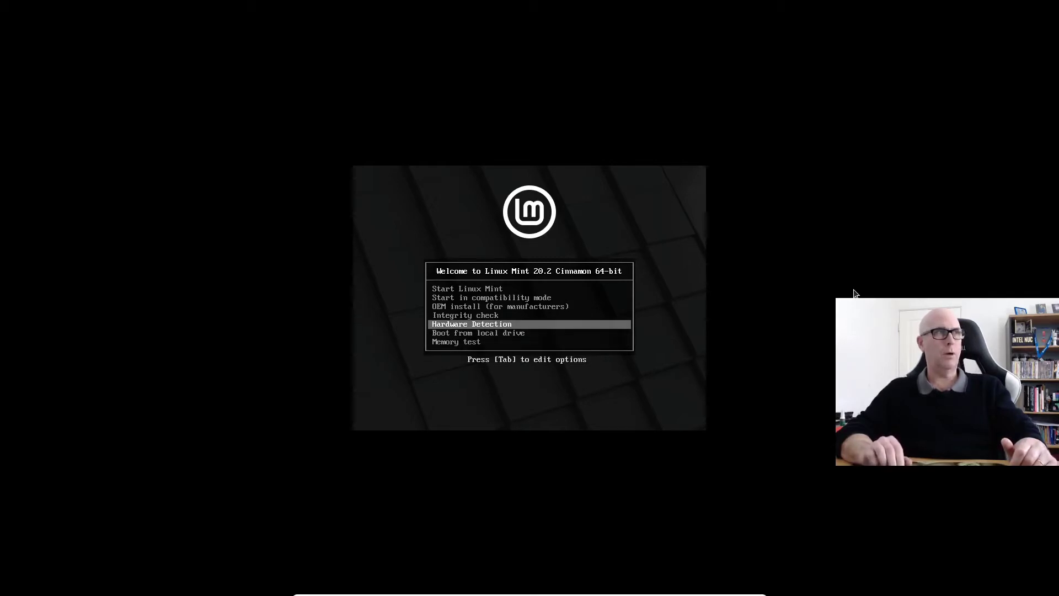
pyautogui.press('Up')
pyautogui.press('Up')
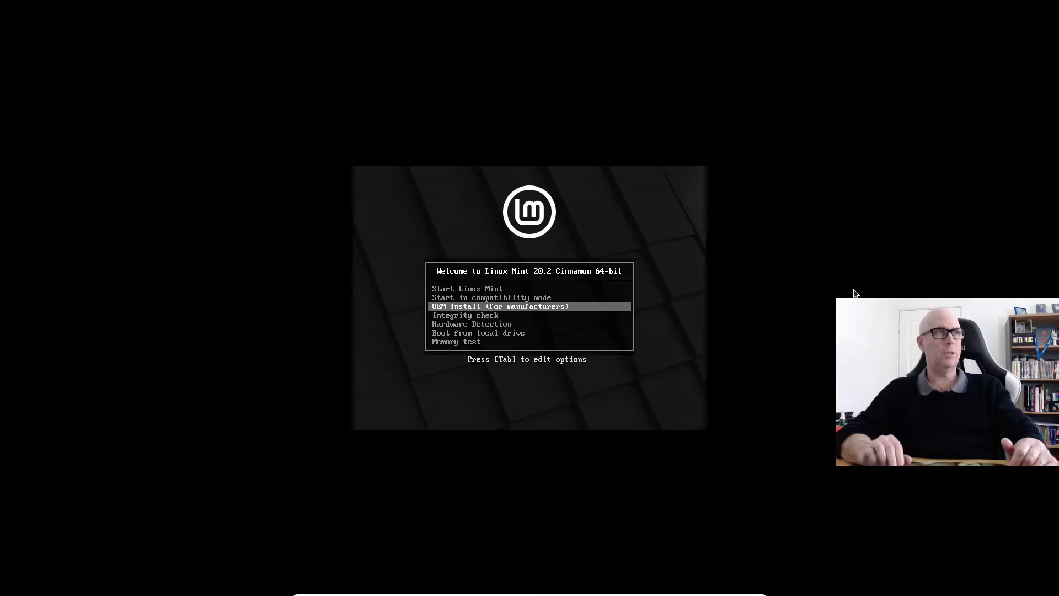
pyautogui.press('Up')
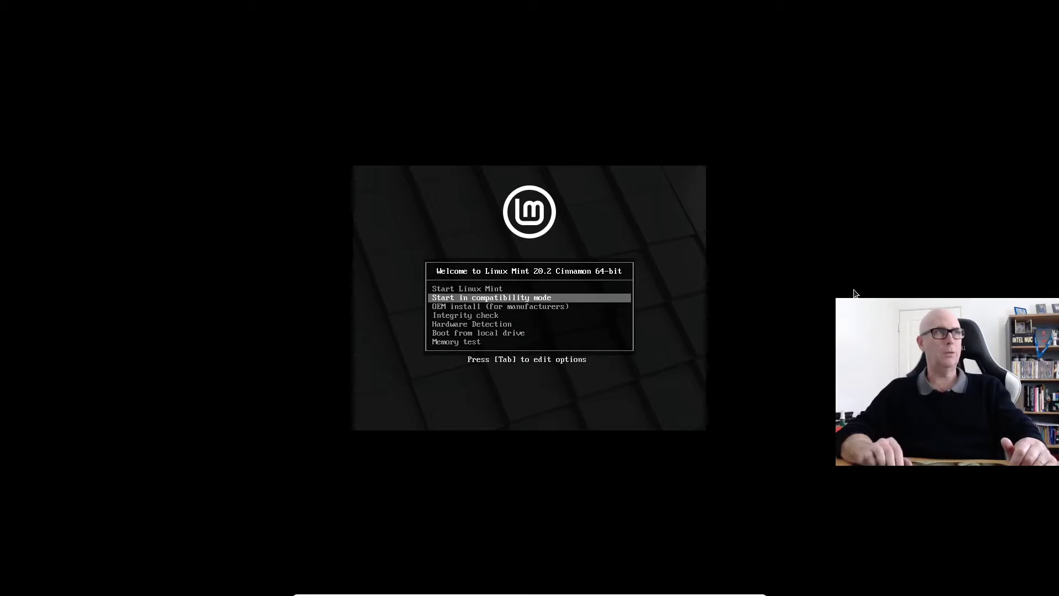
pyautogui.press('Up')
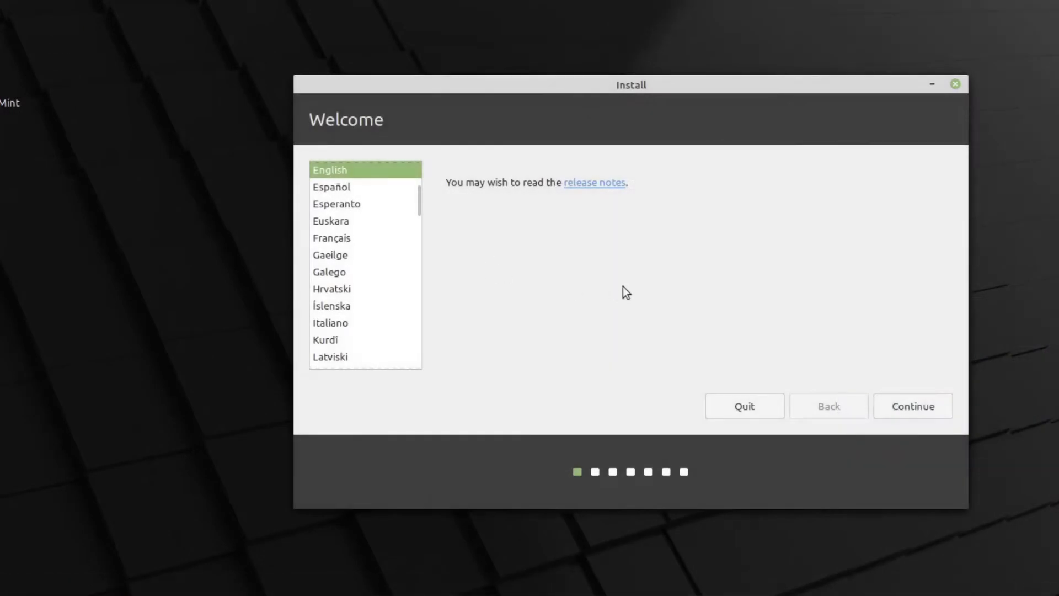
# Step: Check the installer's language list and continue with English as the installation language
pyautogui.scroll(-4, 369, 260)
pyautogui.scroll(6, 369, 259)
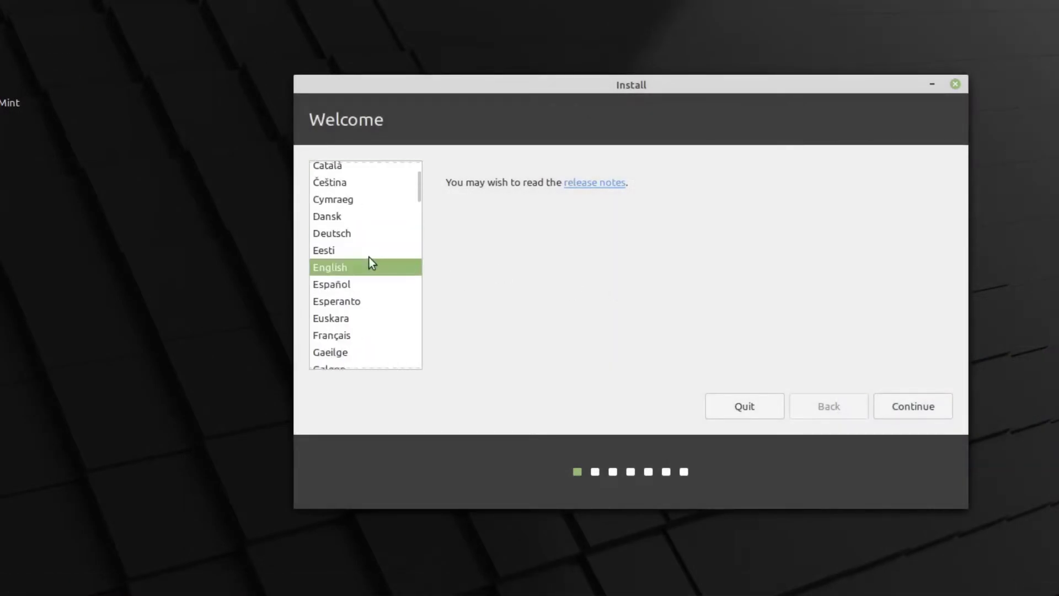
pyautogui.click(911, 407)
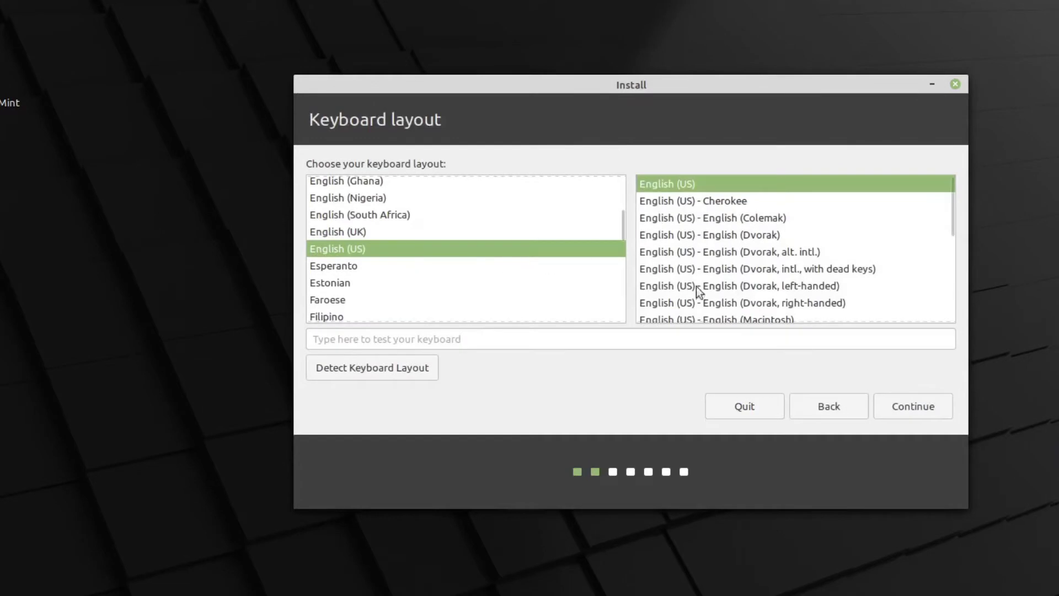
# Step: Accept the English (US) keyboard layout and continue with the installation of multimedia codecs enabled
pyautogui.click(907, 407)
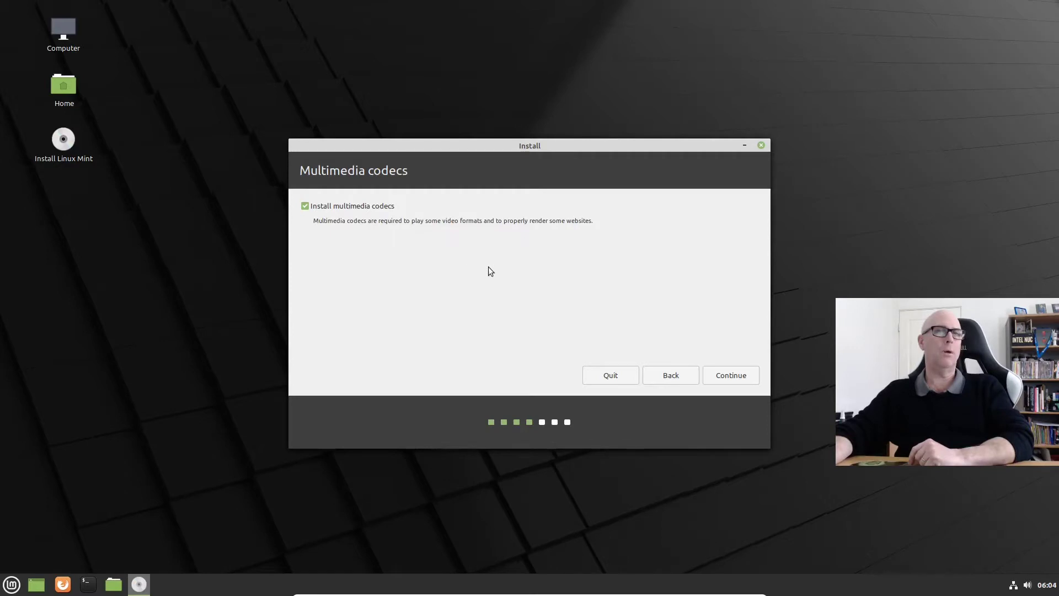
pyautogui.click(732, 375)
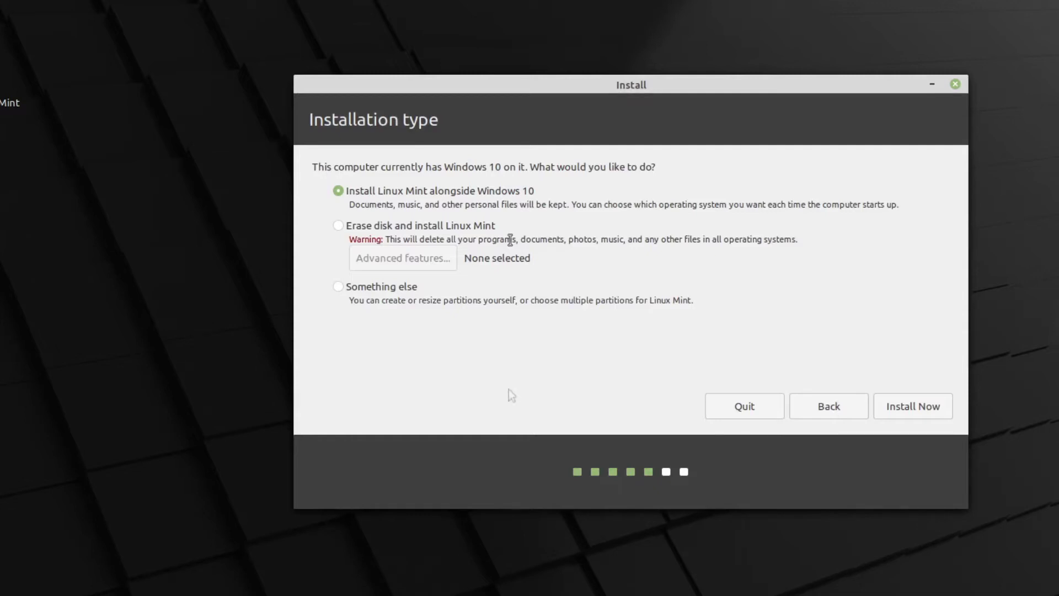
# Step: Choose Something else as the installation type and continue to manual partitioning
pyautogui.click(337, 288)
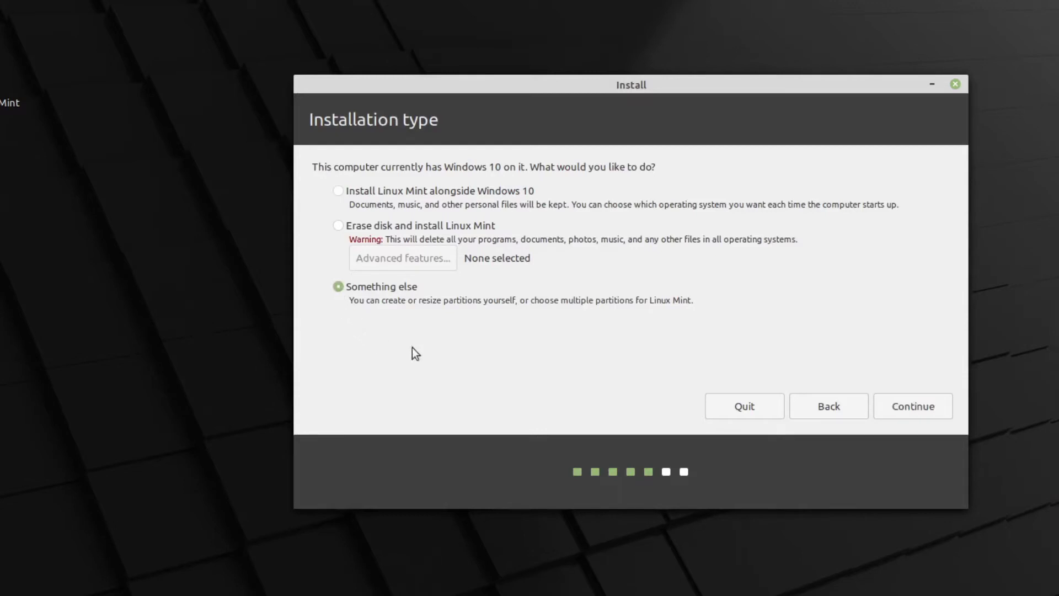
pyautogui.click(908, 410)
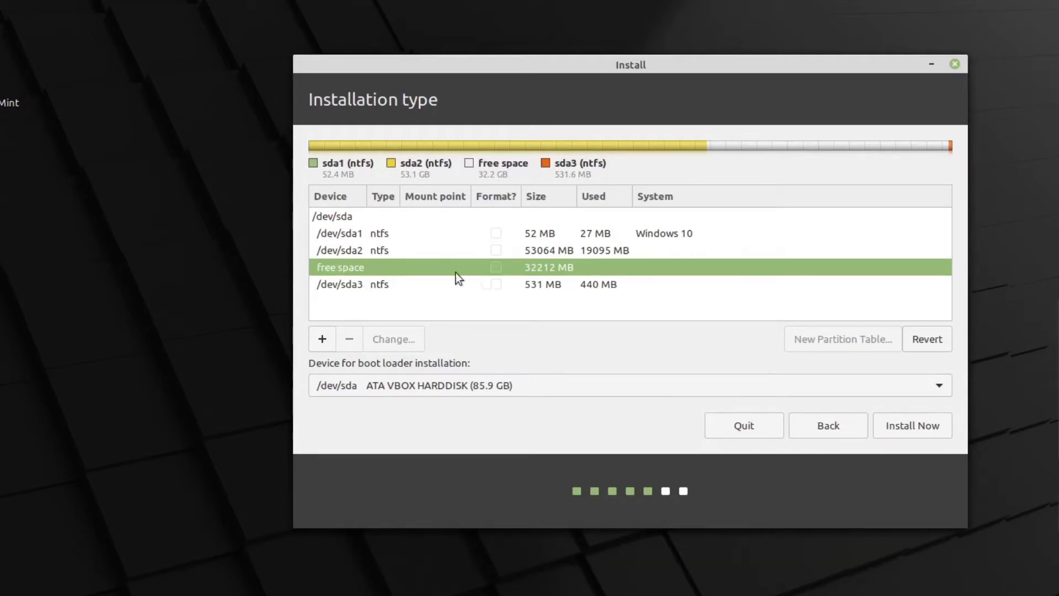
# Step: Create a 4096 MB logical partition at the beginning of the free space and use it as swap area
pyautogui.click(323, 340)
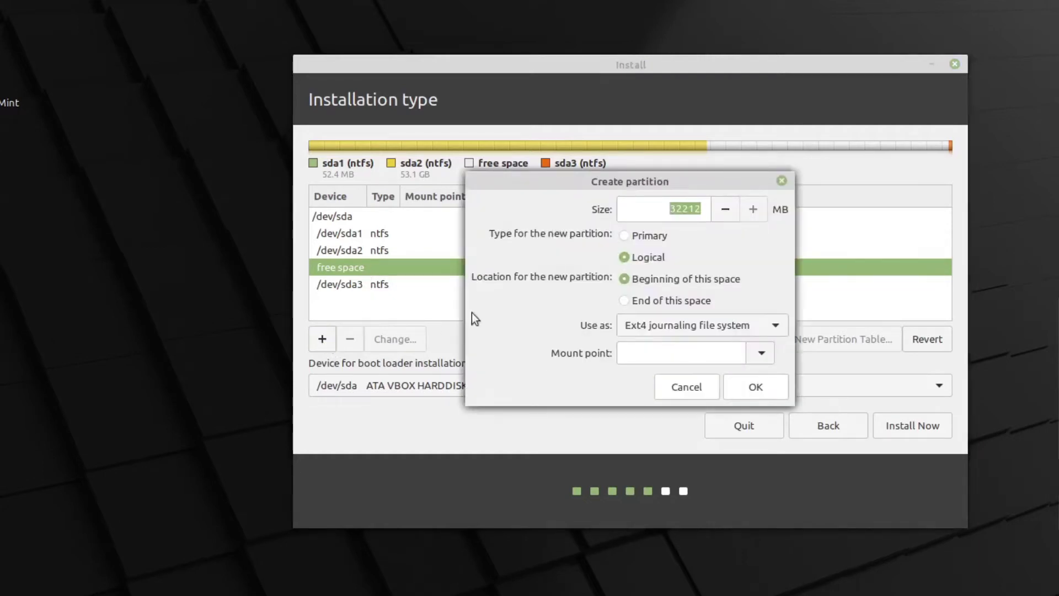
pyautogui.click(687, 387)
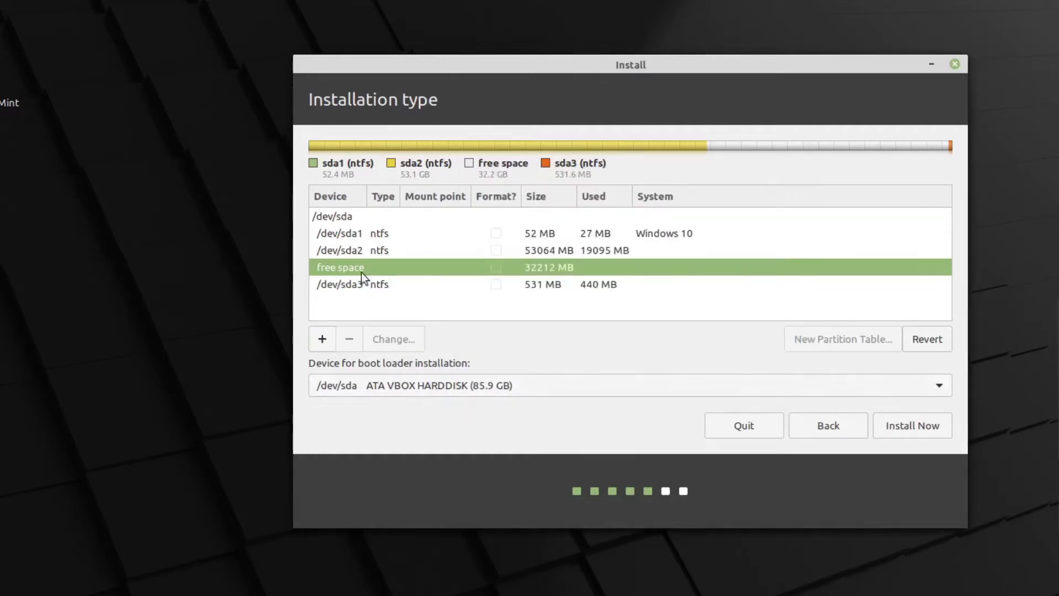
pyautogui.doubleClick(362, 273)
pyautogui.click(682, 209)
pyautogui.doubleClick(682, 209)
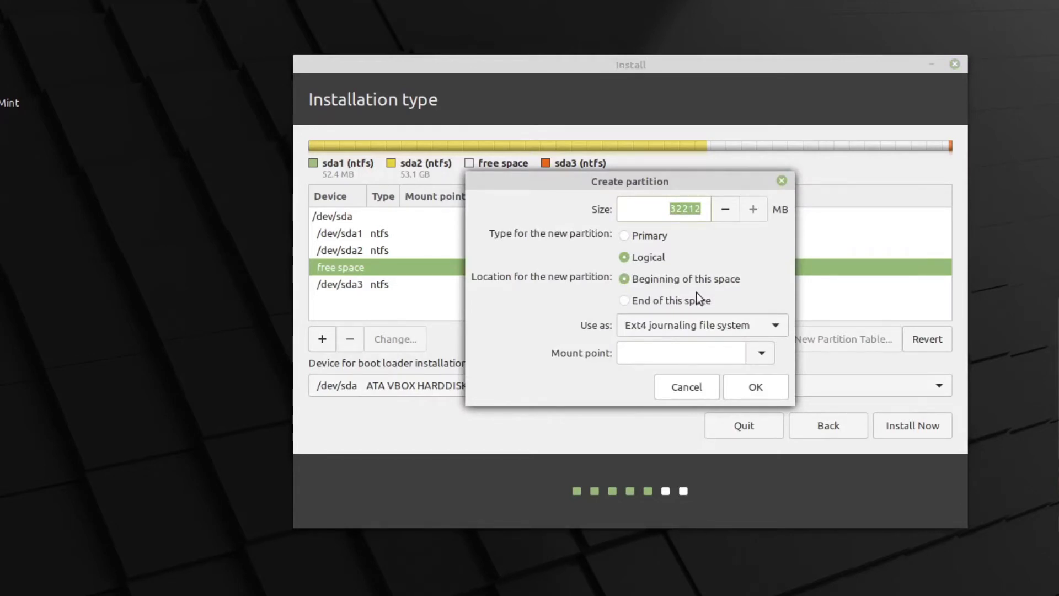
pyautogui.write('4096')
pyautogui.click(771, 326)
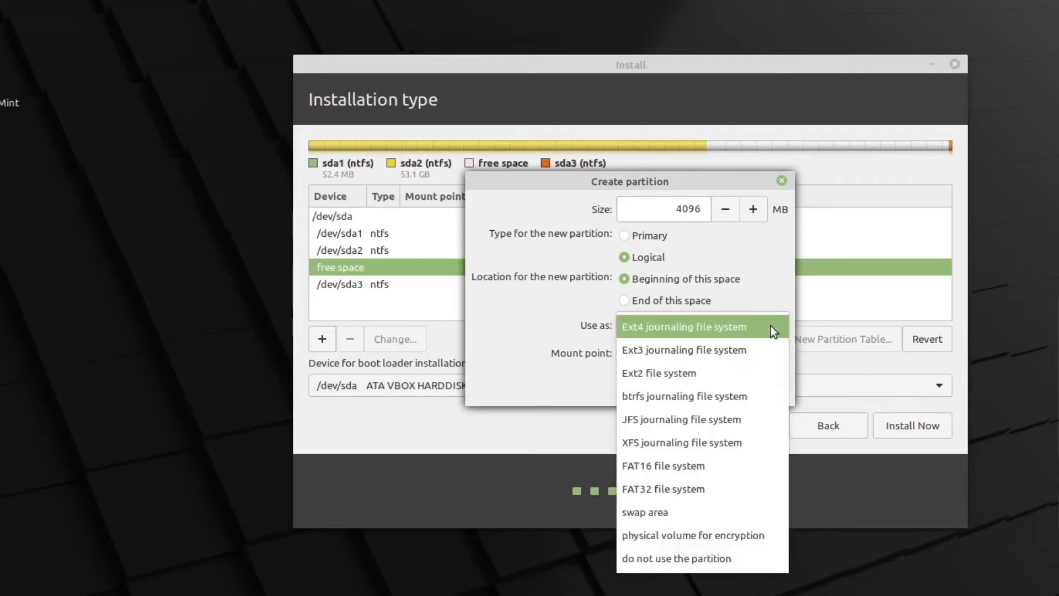
pyautogui.click(713, 512)
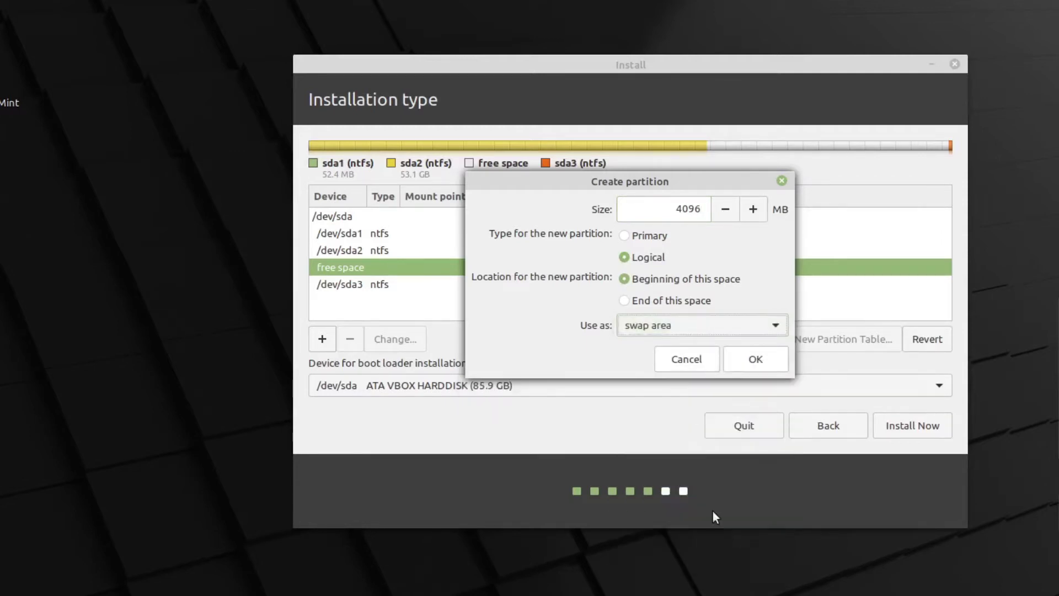
pyautogui.click(756, 359)
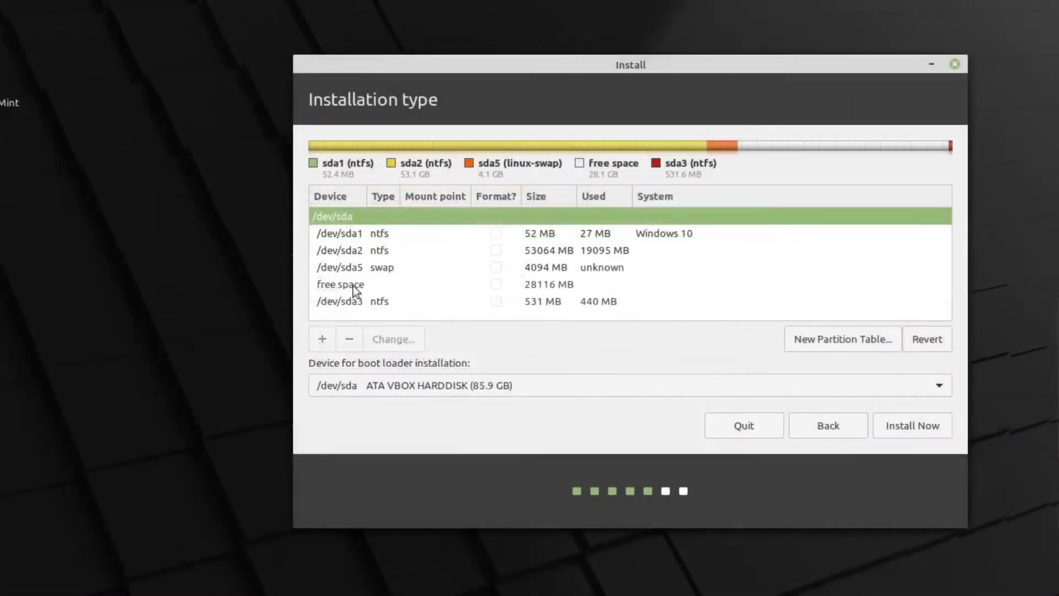
# Step: Create a 20480 MB logical Ext4 partition in the free space with mount point /
pyautogui.click(353, 286)
pyautogui.click(324, 340)
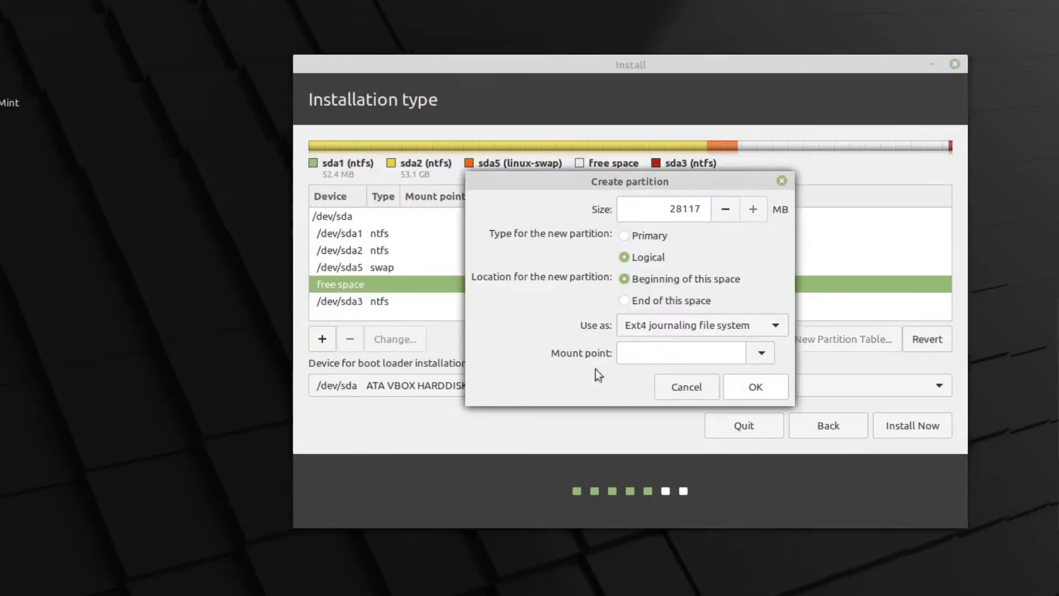
pyautogui.doubleClick(679, 208)
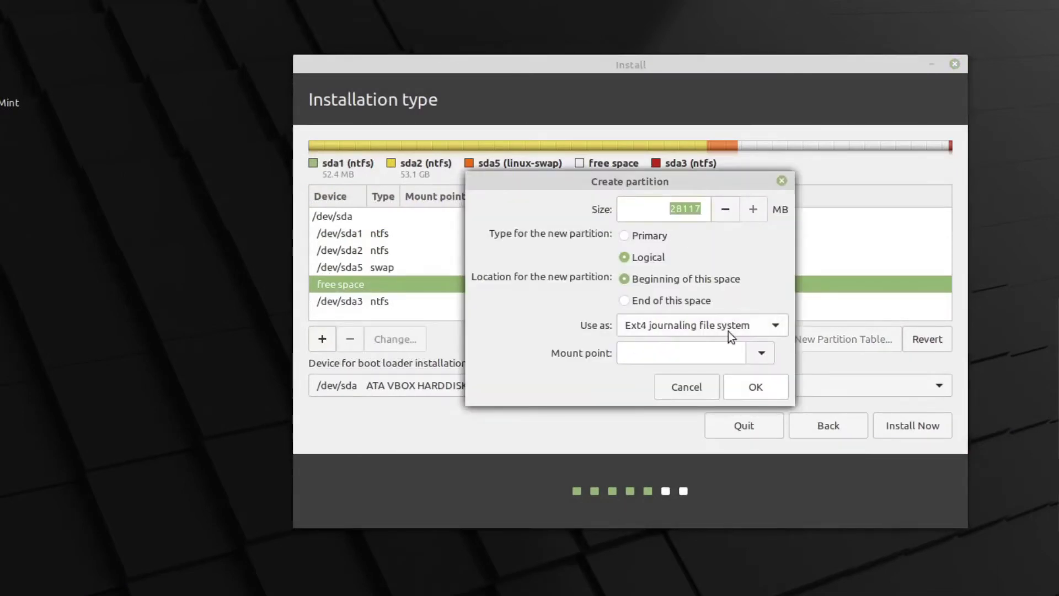
pyautogui.write('20480')
pyautogui.click(770, 352)
pyautogui.click(652, 381)
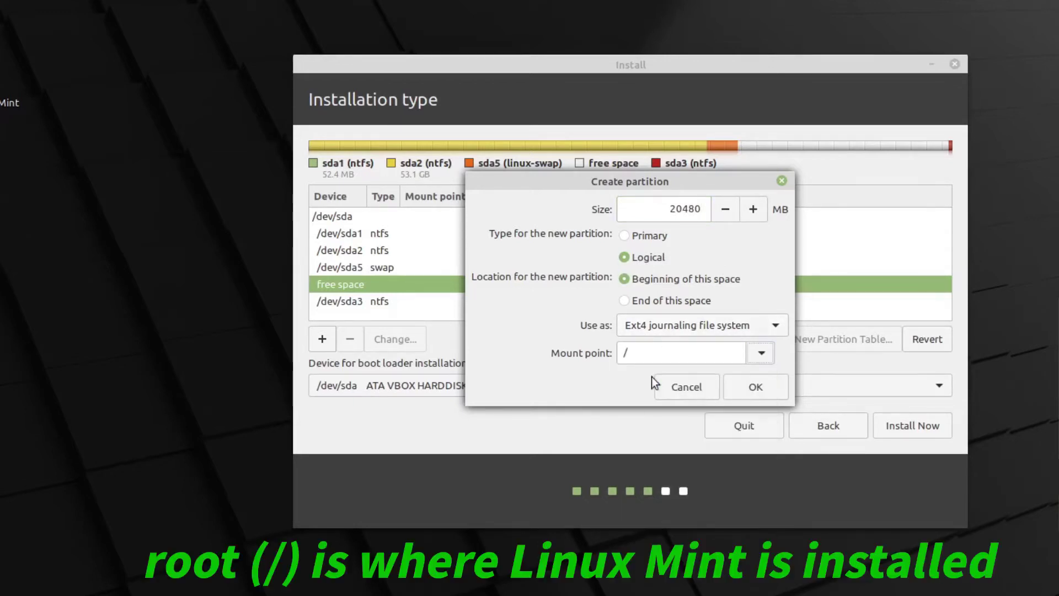
pyautogui.click(761, 388)
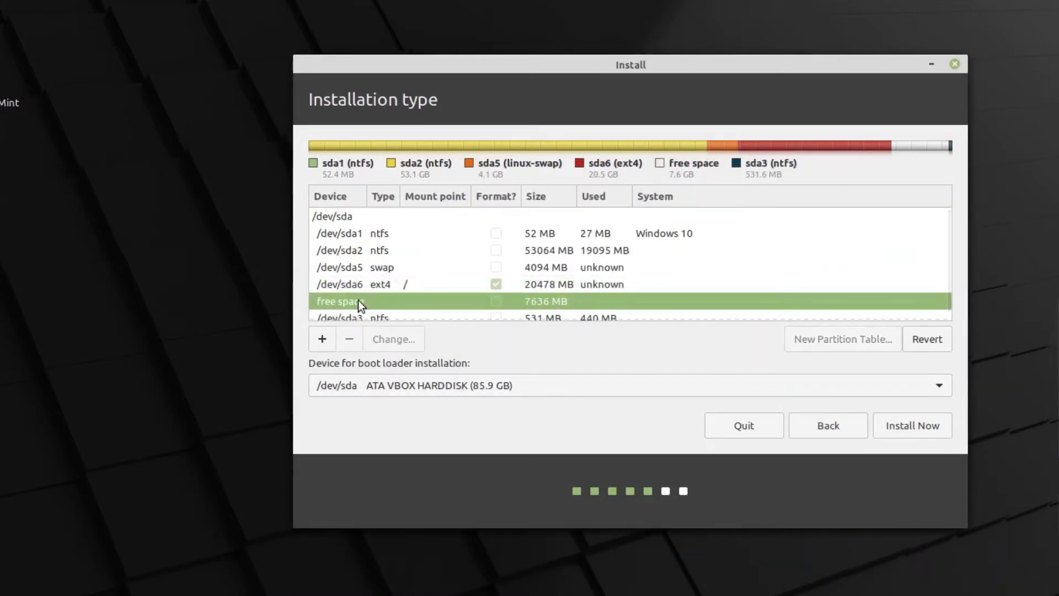
# Step: Create a logical Ext4 partition from all the remaining free space with mount point /home
pyautogui.doubleClick(359, 300)
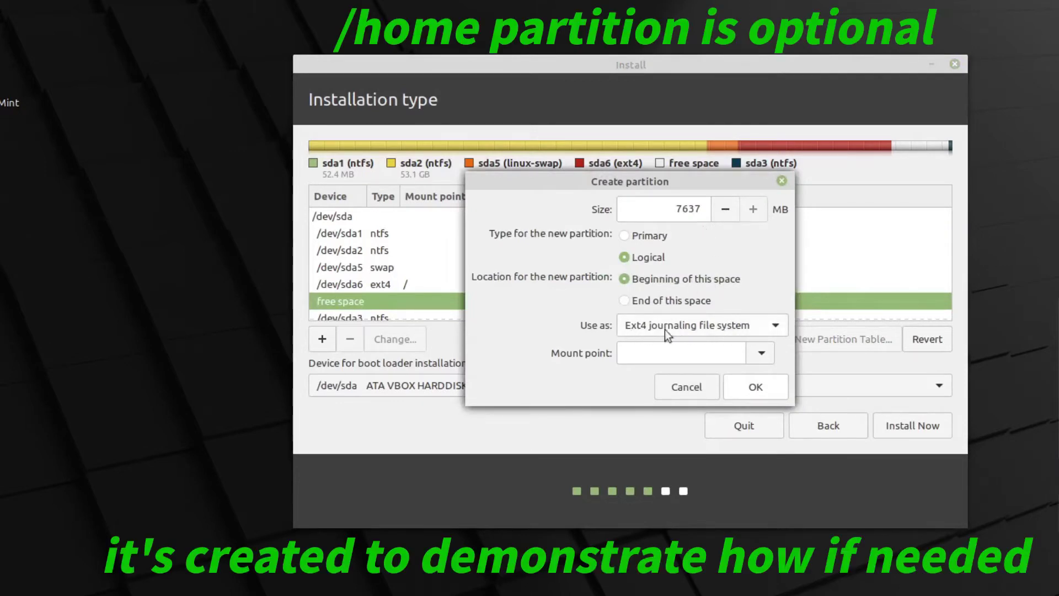
pyautogui.click(761, 349)
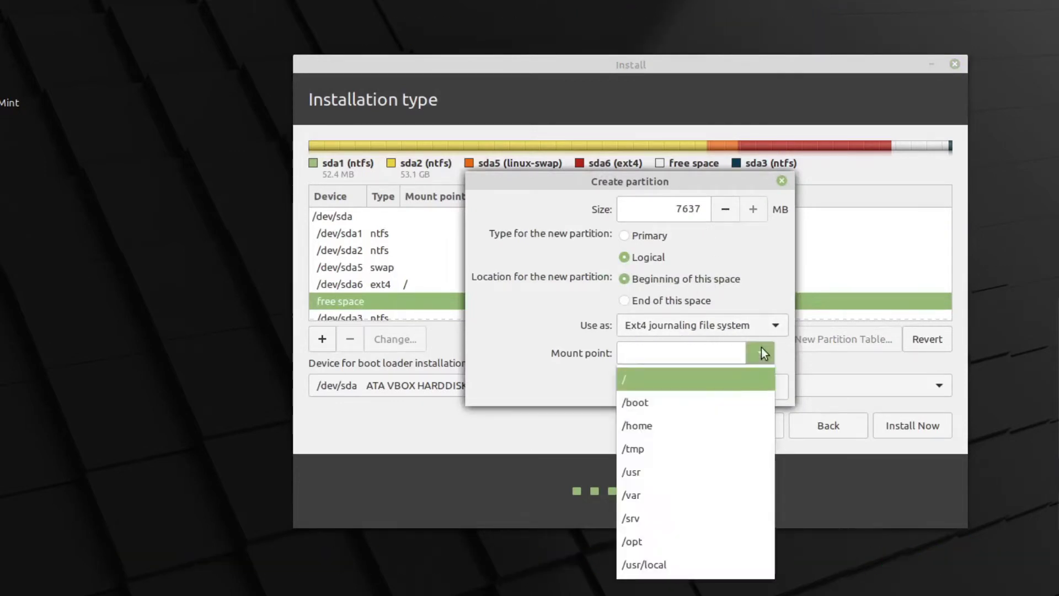
pyautogui.click(646, 424)
pyautogui.click(751, 386)
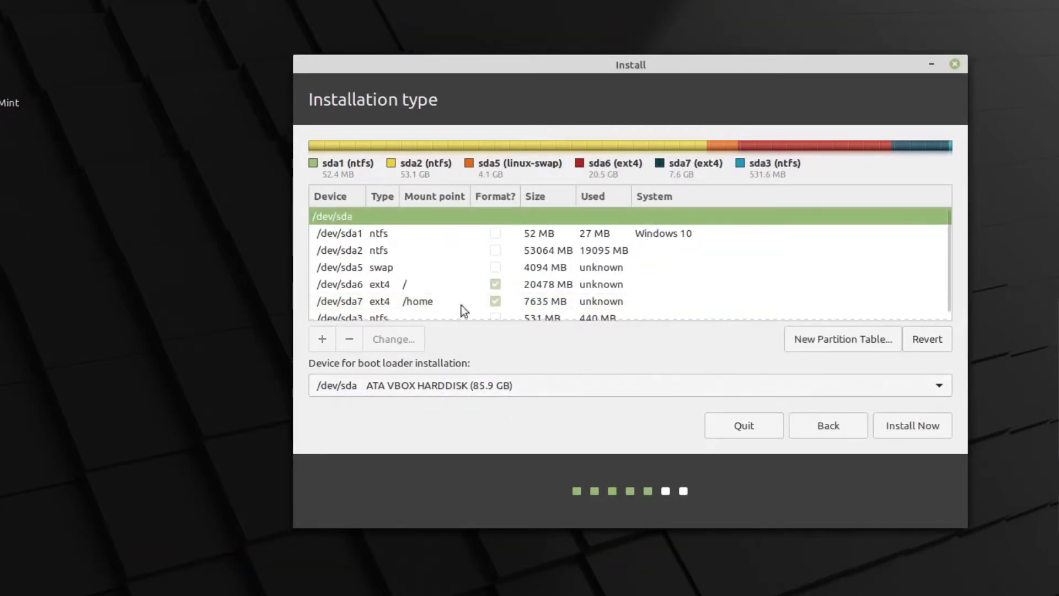
# Step: Check the available boot loader devices and choose /dev/sda ATA VBOX HARDDISK for the boot loader installation
pyautogui.click(373, 236)
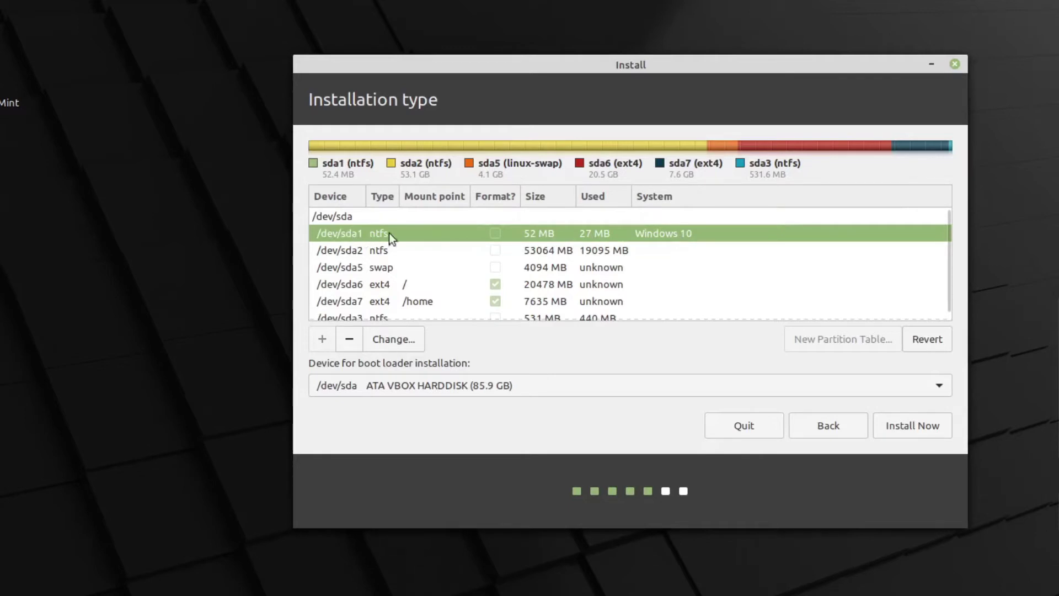
pyautogui.click(628, 386)
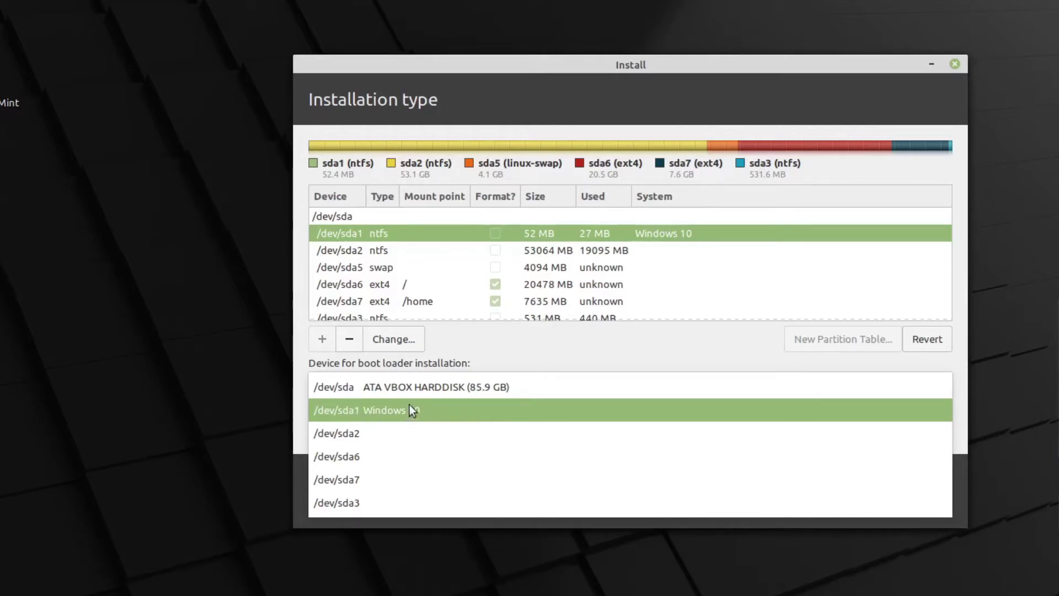
pyautogui.click(435, 386)
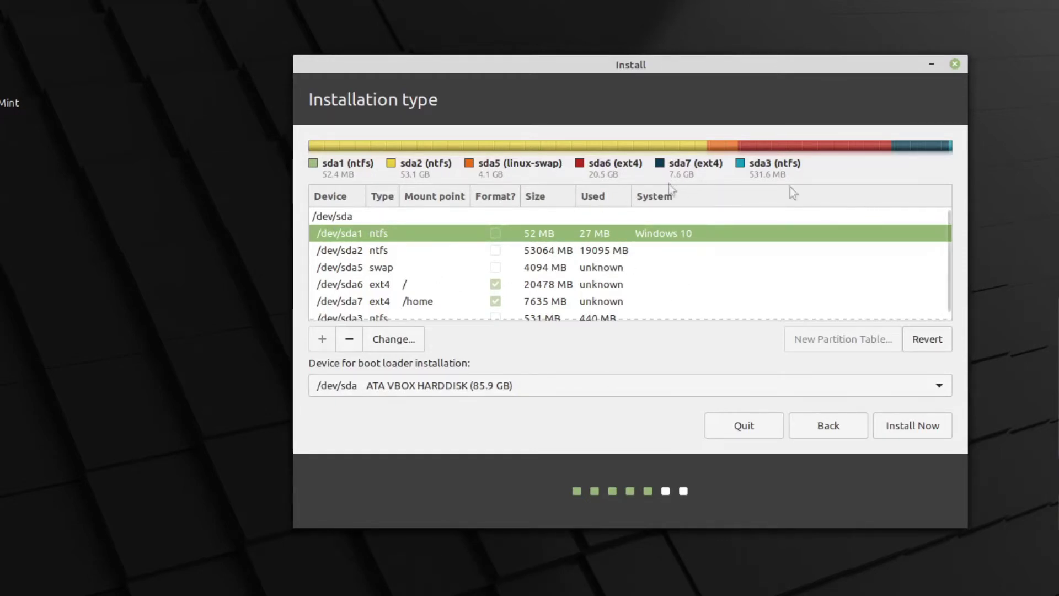
# Step: Review the new swap, root and /home partitions, then start the installation and confirm writing the changes to disk
pyautogui.click(347, 267)
pyautogui.press('Down')
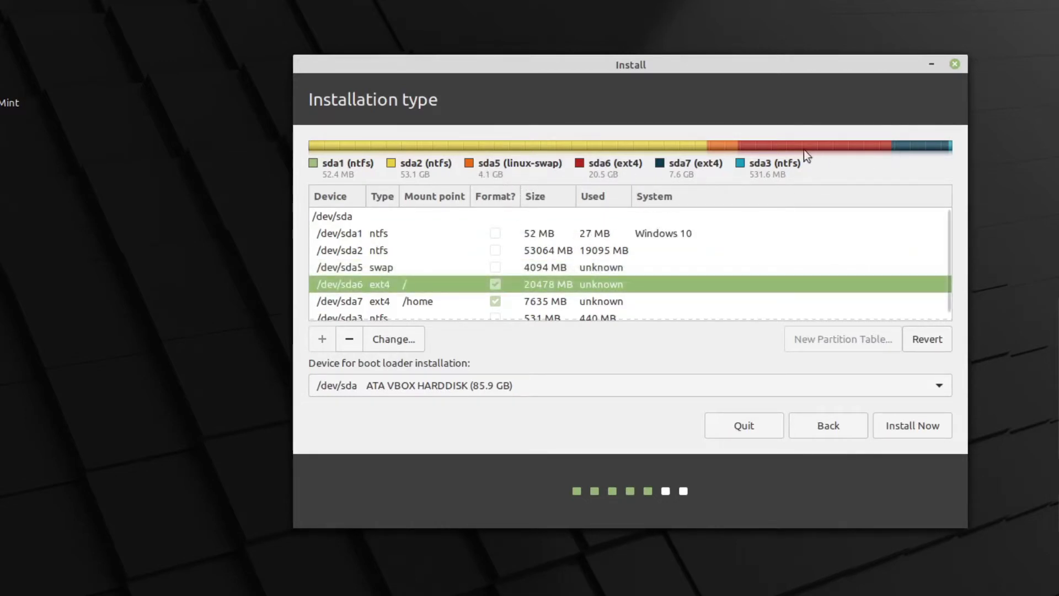
pyautogui.click(381, 301)
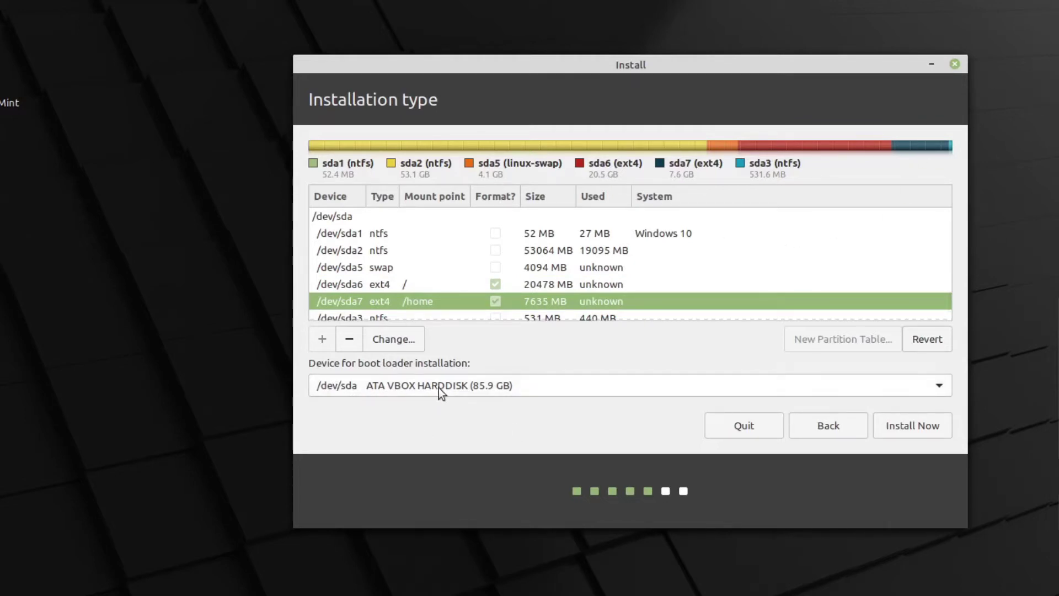
pyautogui.click(928, 427)
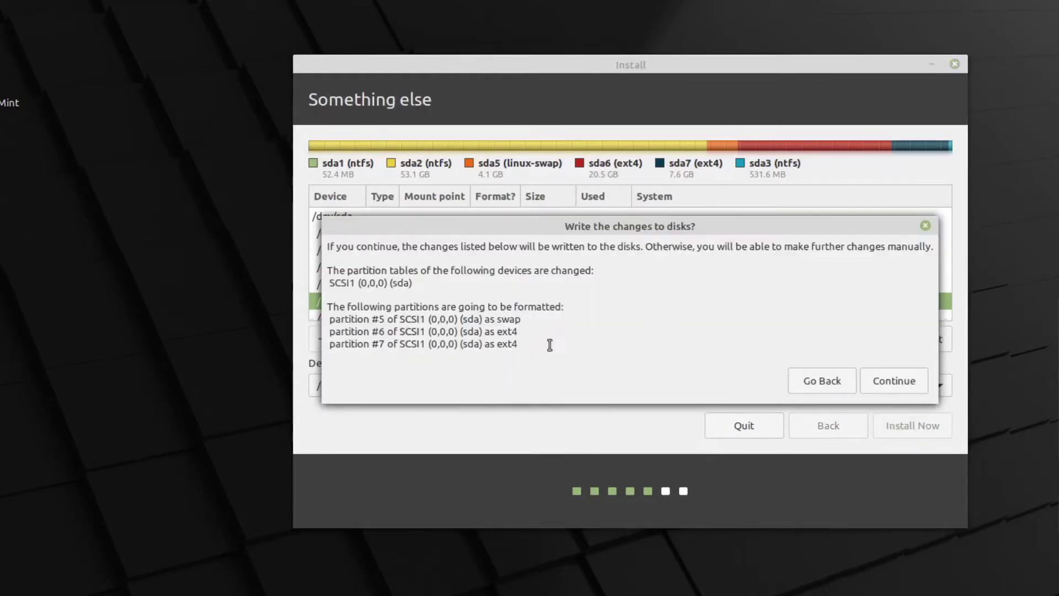
pyautogui.click(915, 380)
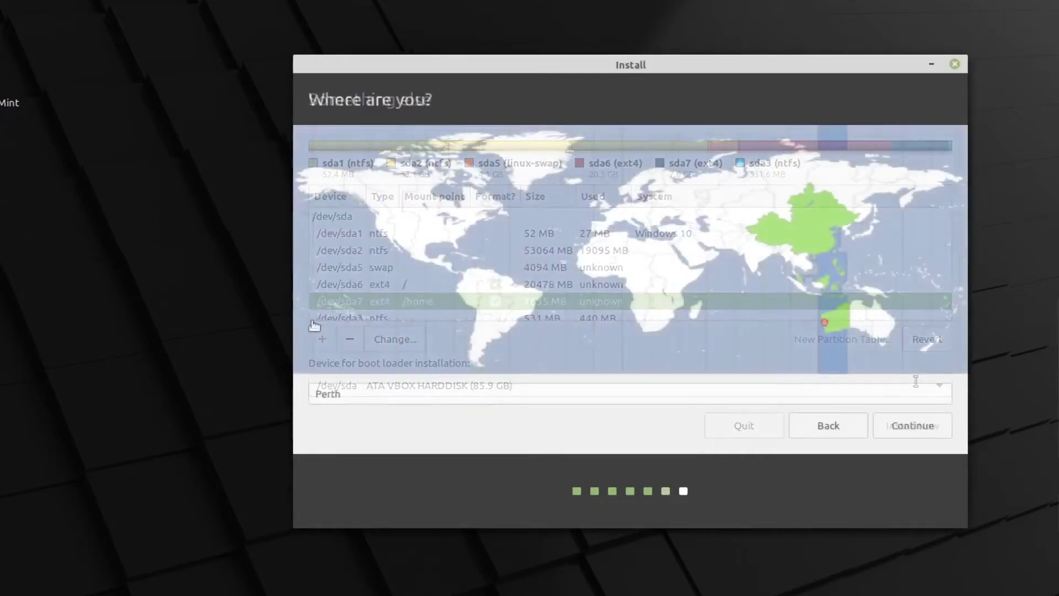
# Step: Accept Perth as the location and enter the account holder's full name
pyautogui.click(924, 420)
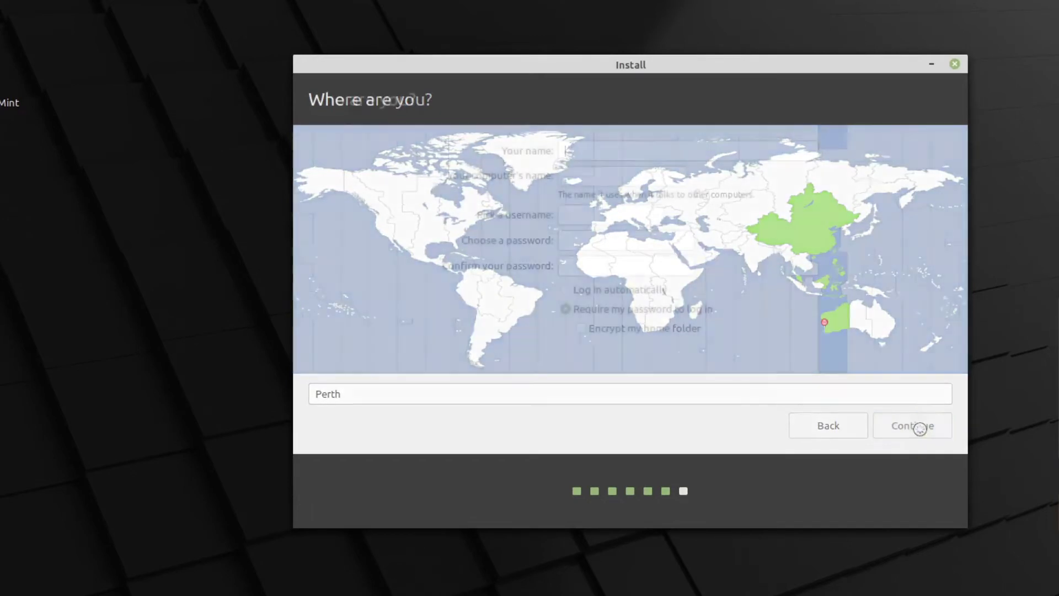
pyautogui.write('Colin Brash')
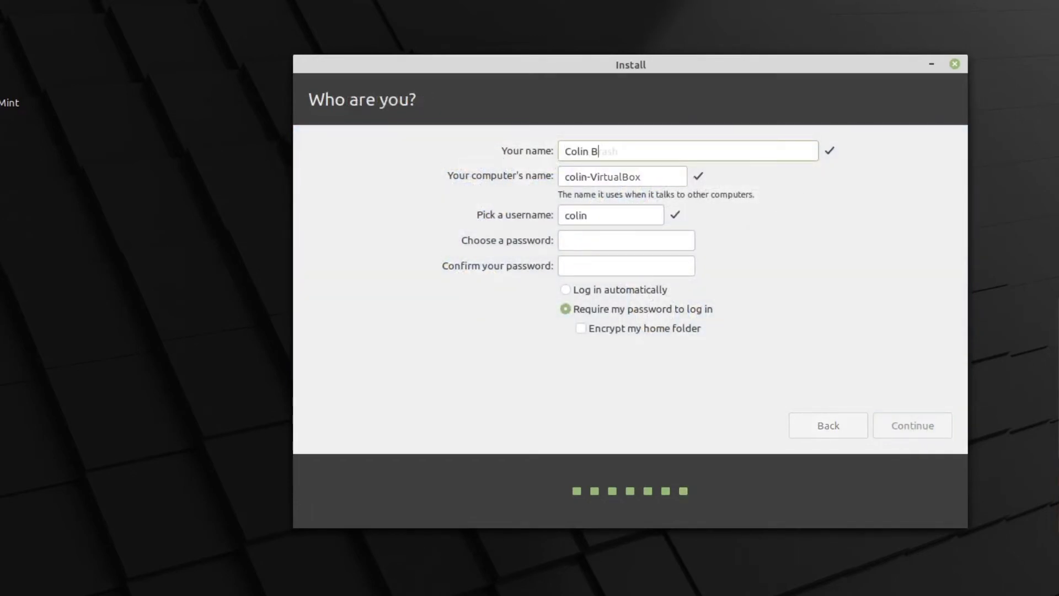
# Step: Replace the "VirtualBox" part of the computer's name with "mint-cin-l-vm"
pyautogui.press('Tab')
pyautogui.press('End')
pyautogui.press('BackSpace')
pyautogui.press('BackSpace')
pyautogui.press('BackSpace')
pyautogui.press('BackSpace')
pyautogui.press('BackSpace')
pyautogui.press('BackSpace')
pyautogui.press('BackSpace')
pyautogui.press('BackSpace')
pyautogui.press('BackSpace')
pyautogui.press('BackSpace')
pyautogui.write('mint')
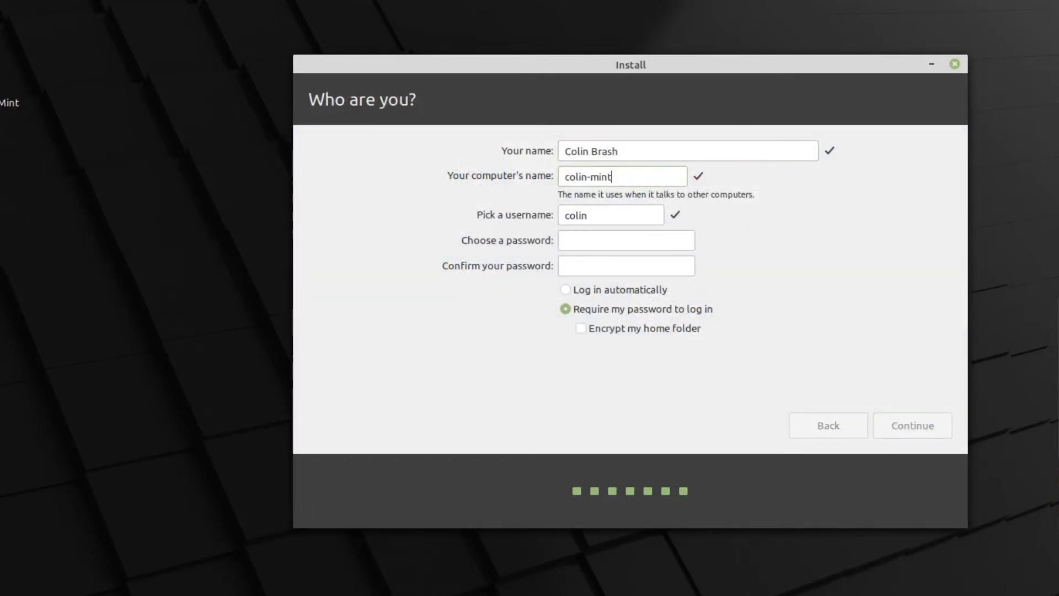
pyautogui.write('-cin-')
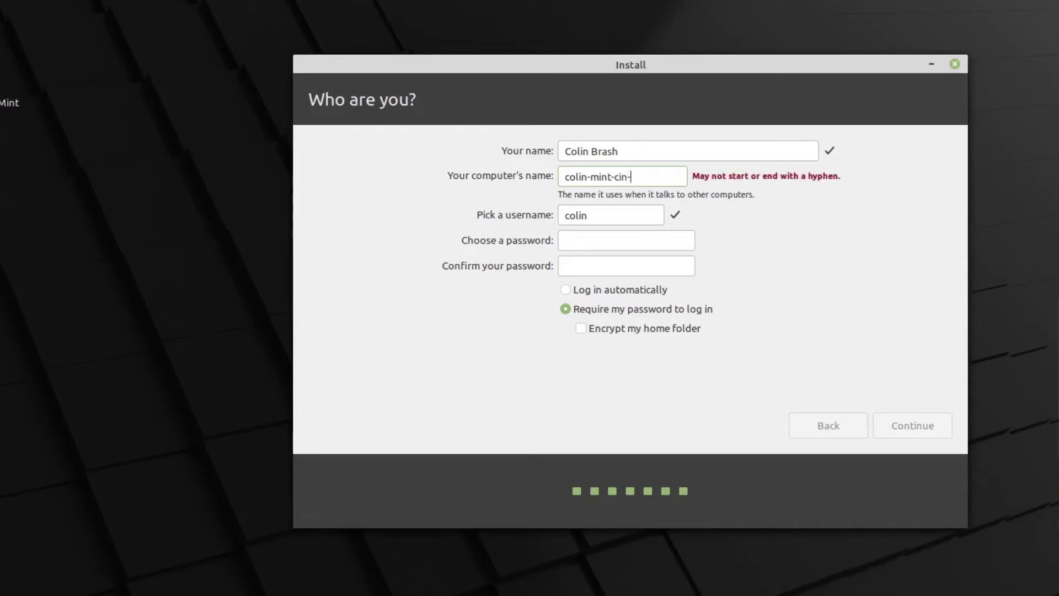
pyautogui.write('l-vm')
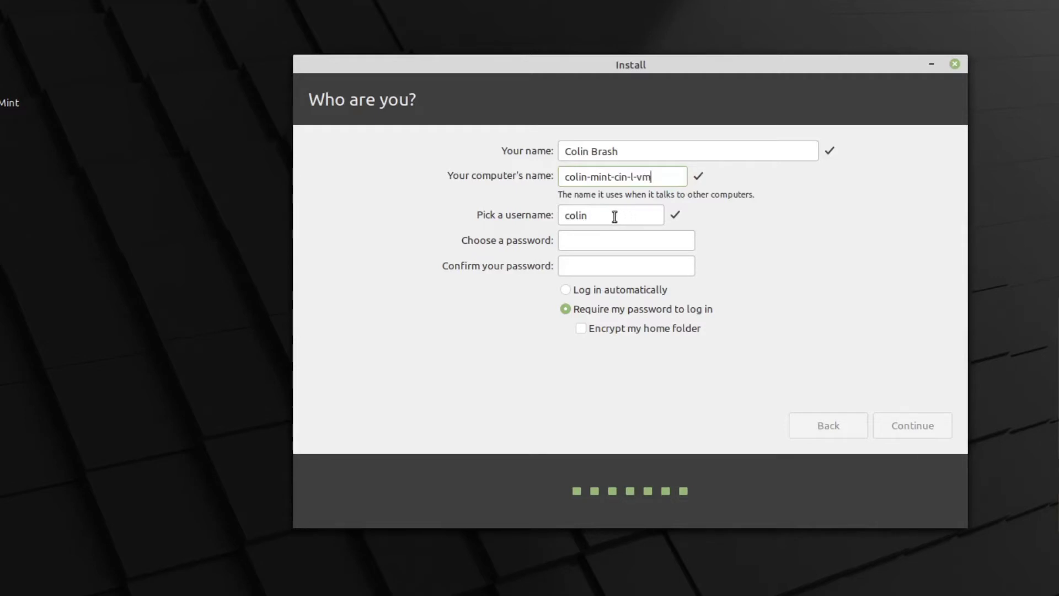
# Step: Choose and confirm the account password, keep the password required at login, and continue the installation
pyautogui.click(587, 241)
pyautogui.write('******')
pyautogui.press('Tab')
pyautogui.write('******')
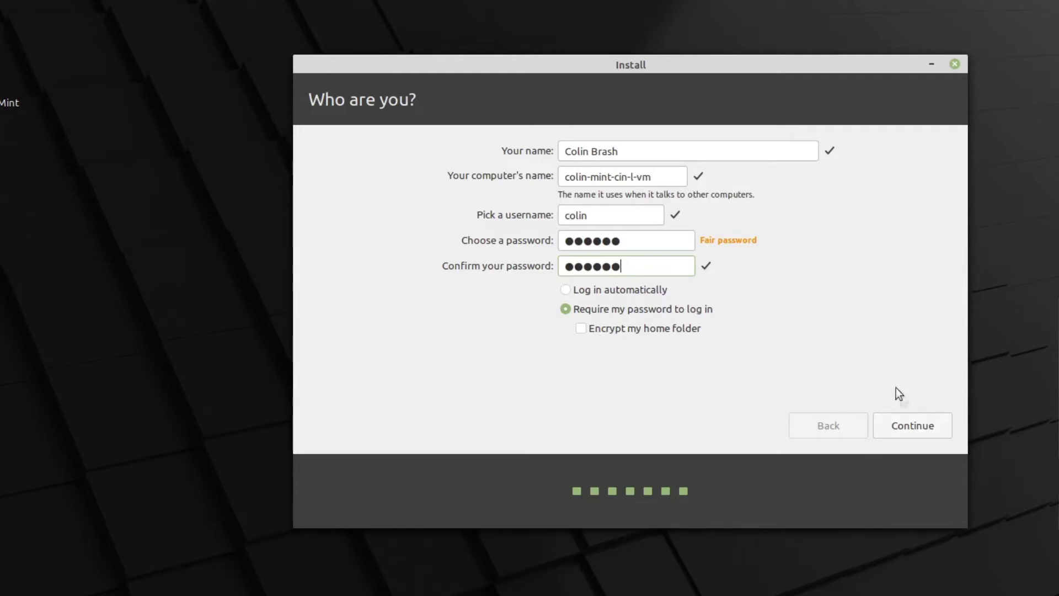
pyautogui.click(918, 431)
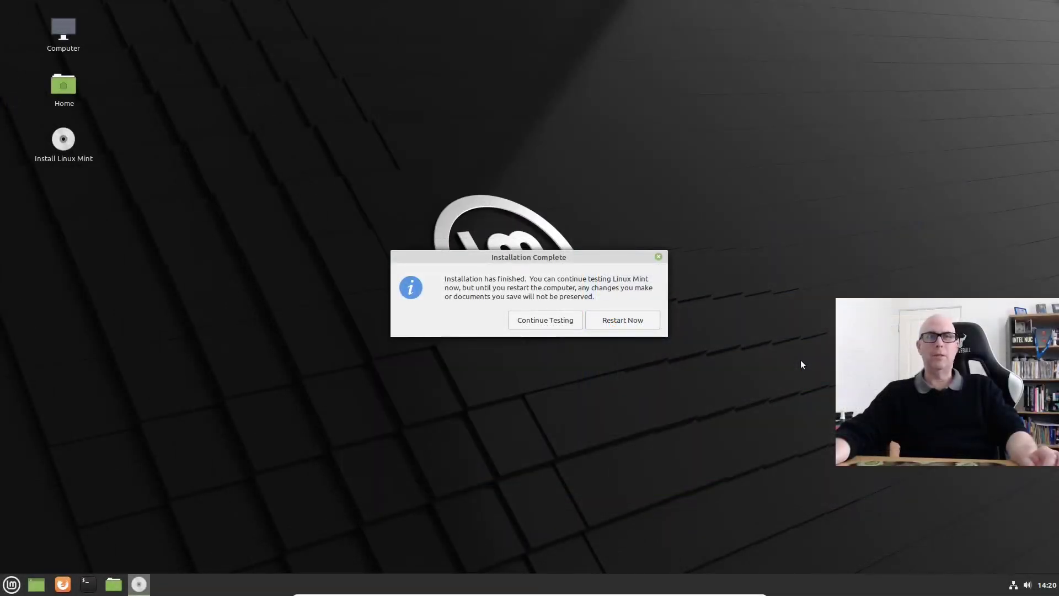
# Step: Restart the computer after the installation and boot Linux Mint 20.2 Cinnamon from the GRUB menu
pyautogui.click(647, 320)
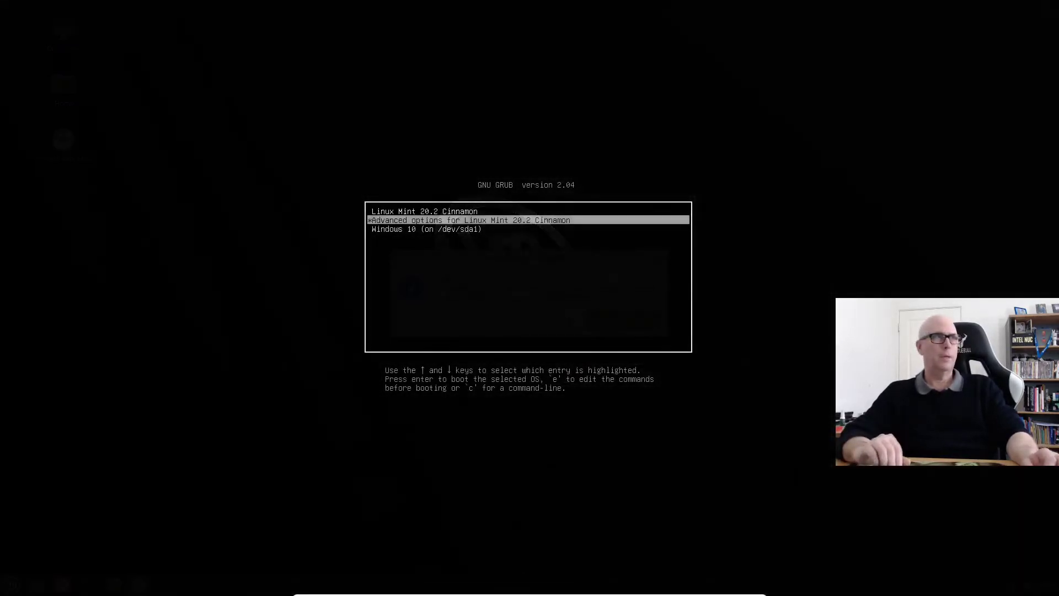
pyautogui.press('Down')
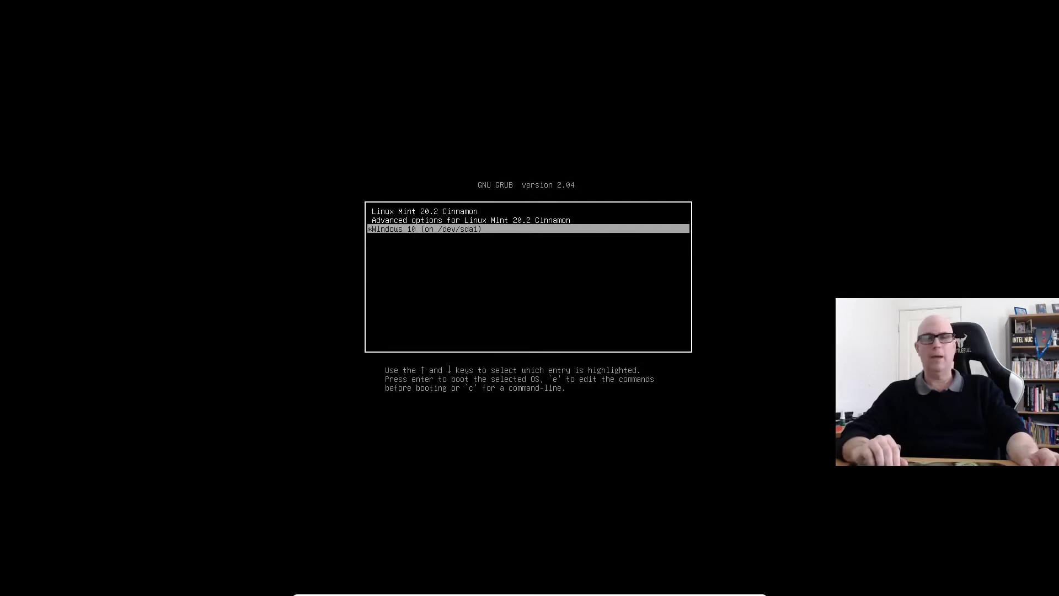
pyautogui.press('Up')
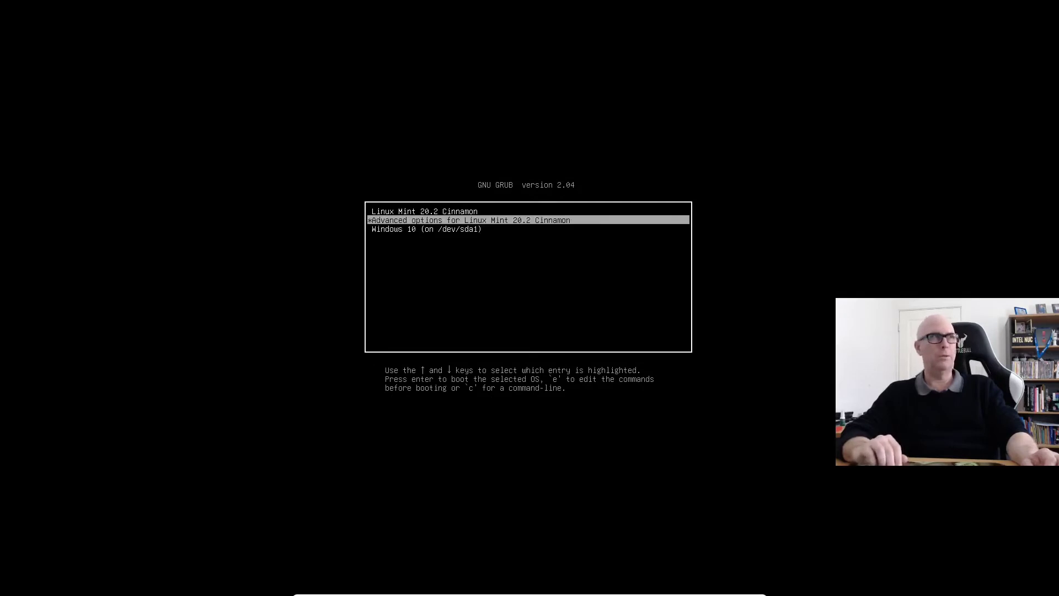
pyautogui.press('Up')
pyautogui.press('Down')
pyautogui.press('Down')
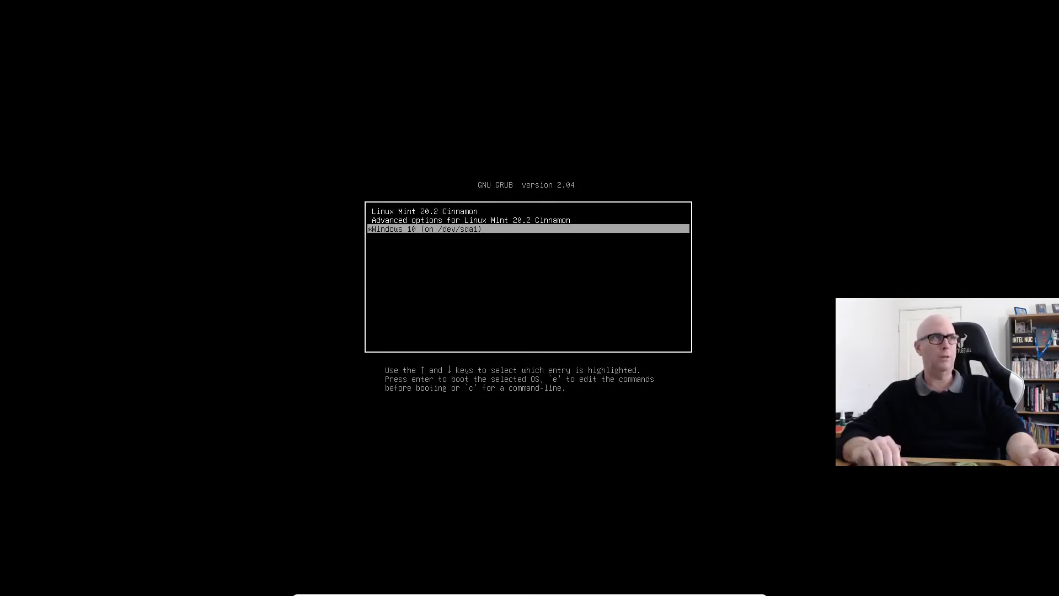
pyautogui.press('Up')
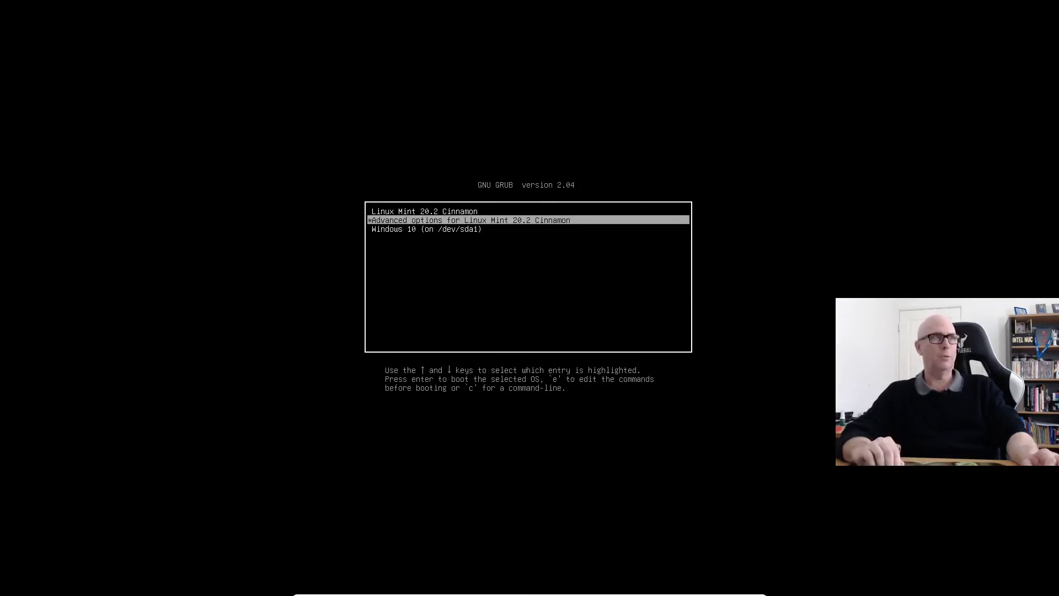
pyautogui.press('Up')
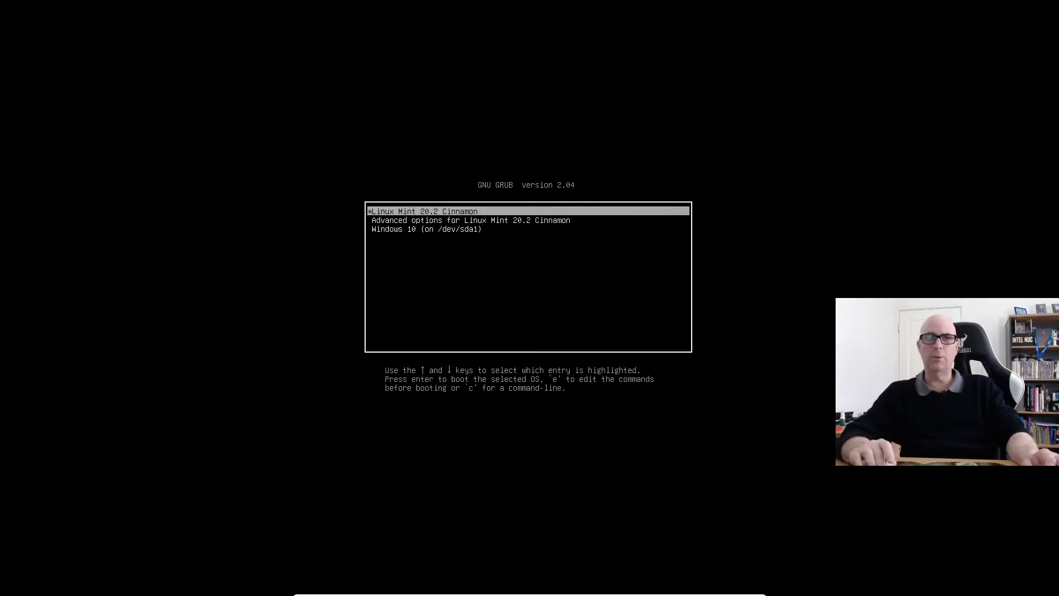
pyautogui.press('Return')
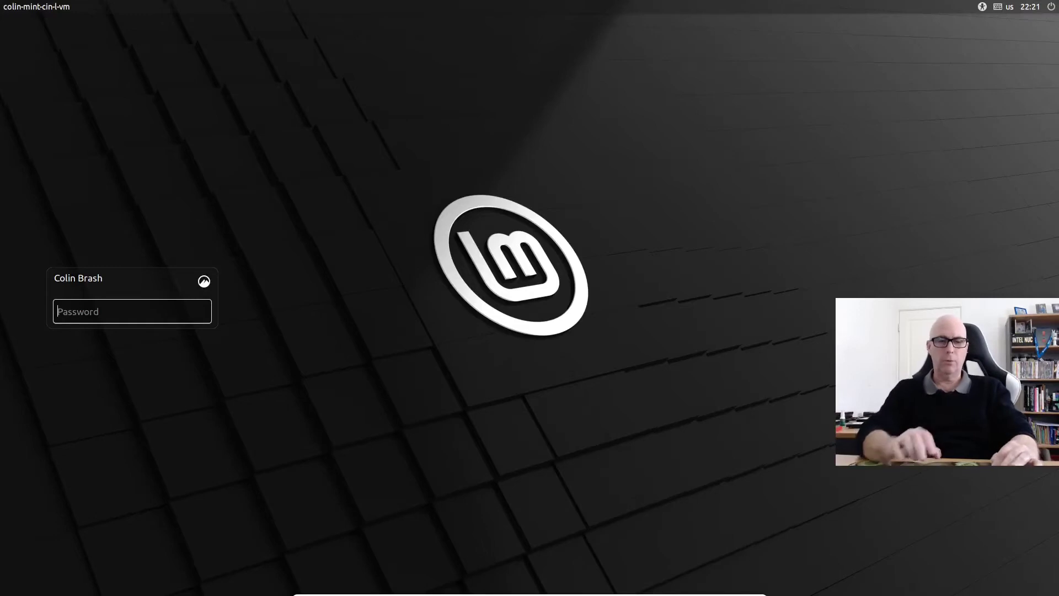
# Step: Log in with the account password and dismiss the video driver notification and the Welcome window
pyautogui.write('••••••')
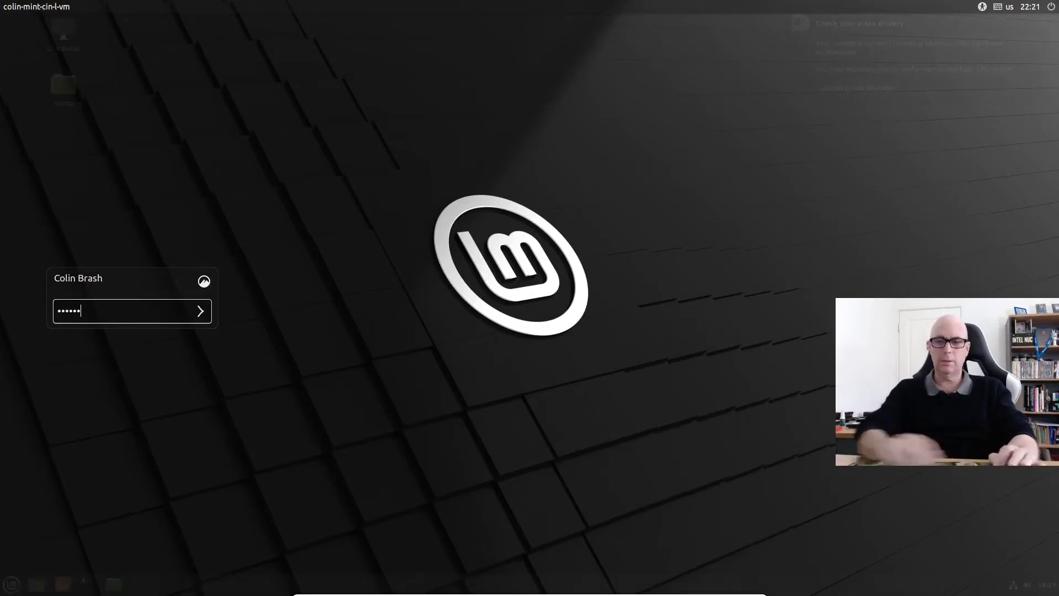
pyautogui.press('Return')
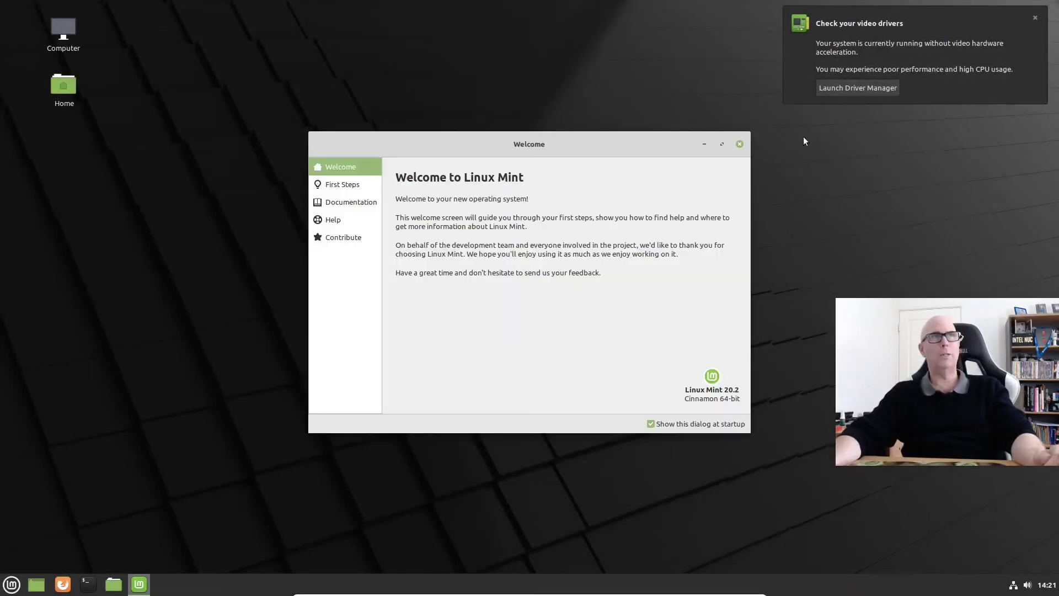
pyautogui.click(1036, 20)
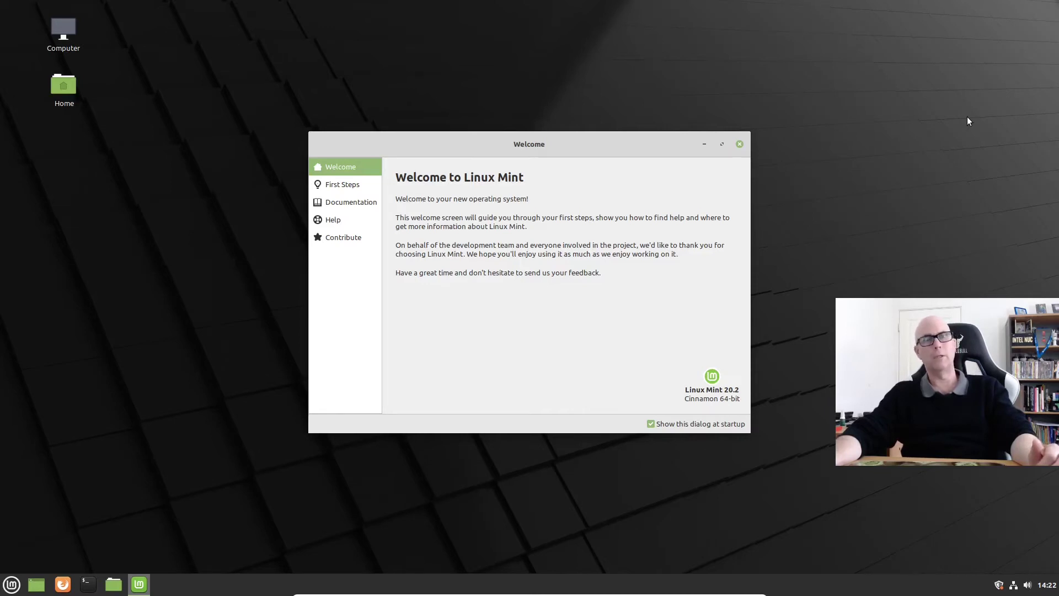
pyautogui.click(739, 145)
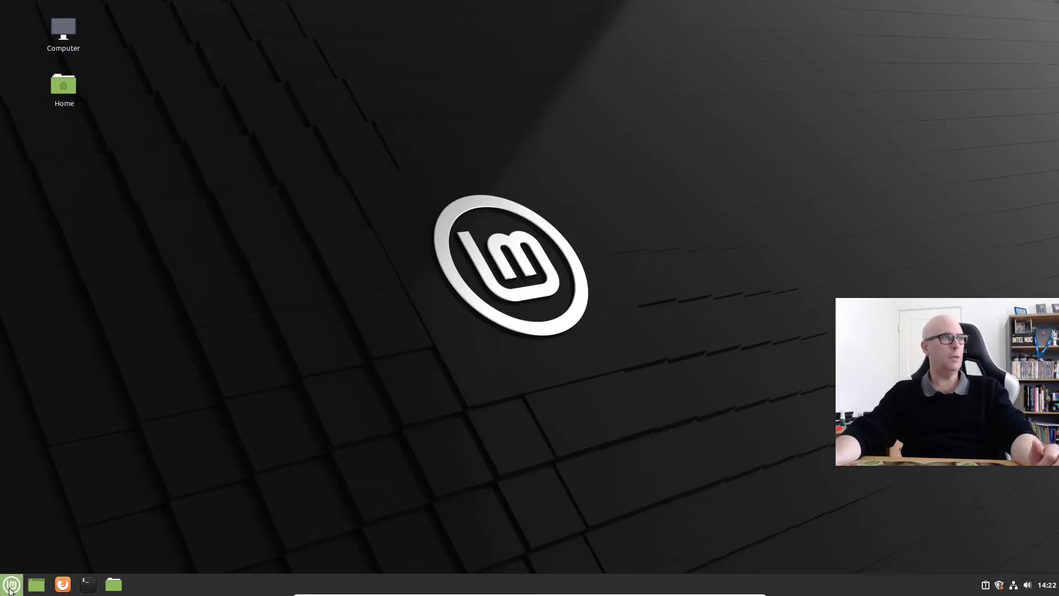
# Step: Restart the computer into Windows 10 (on /dev/sda1) and sign in with the account password
pyautogui.click(7, 589)
pyautogui.click(21, 546)
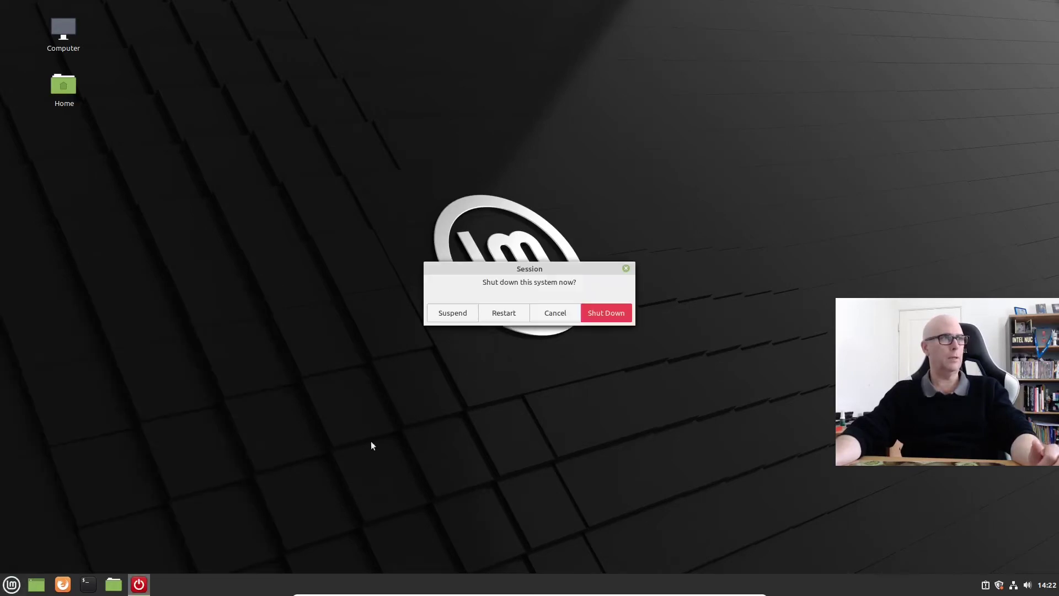
pyautogui.click(492, 312)
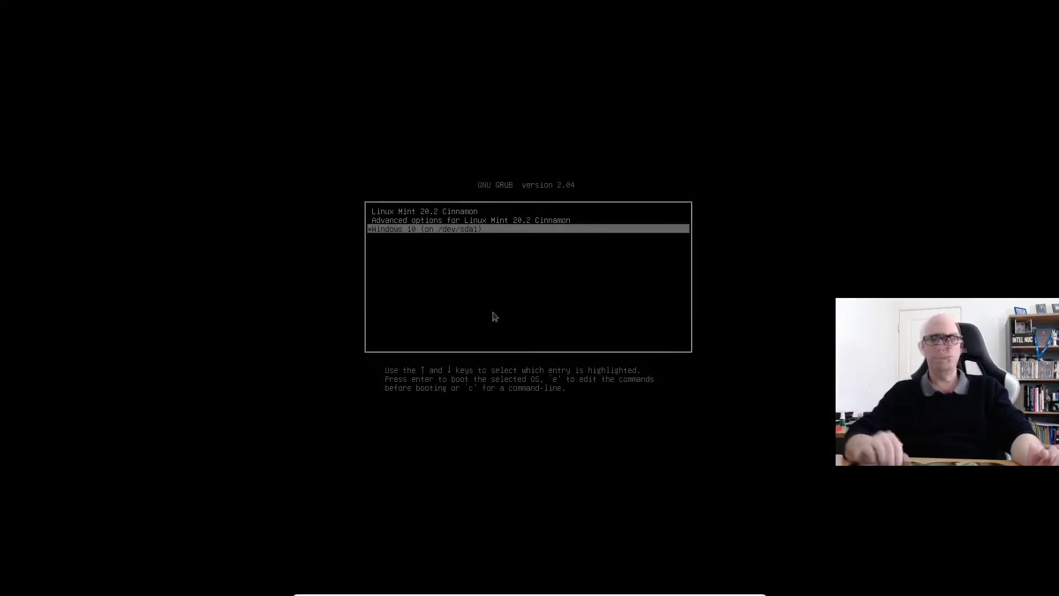
pyautogui.press('Return')
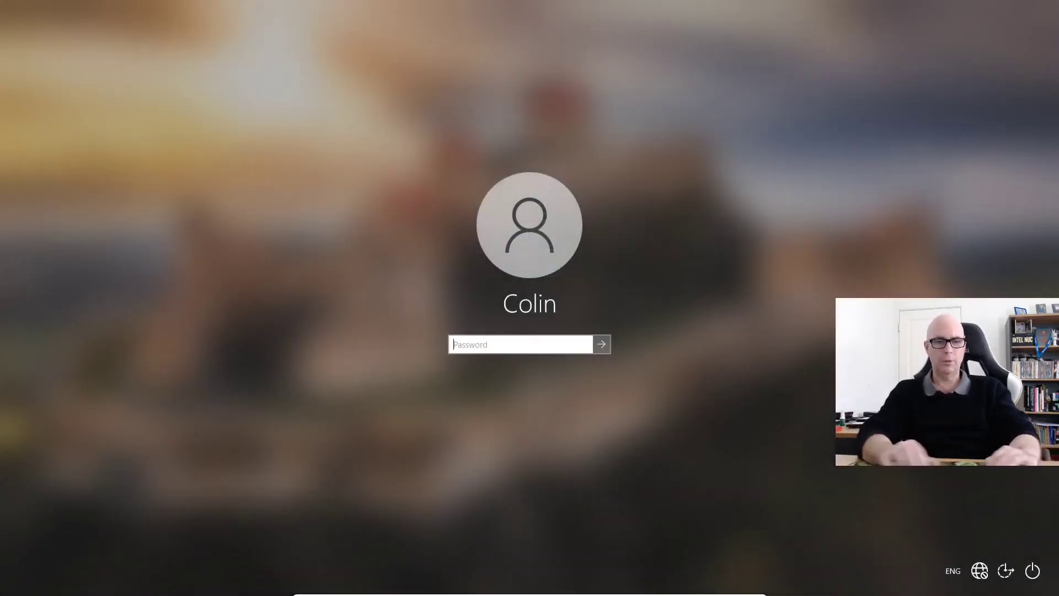
pyautogui.write('******')
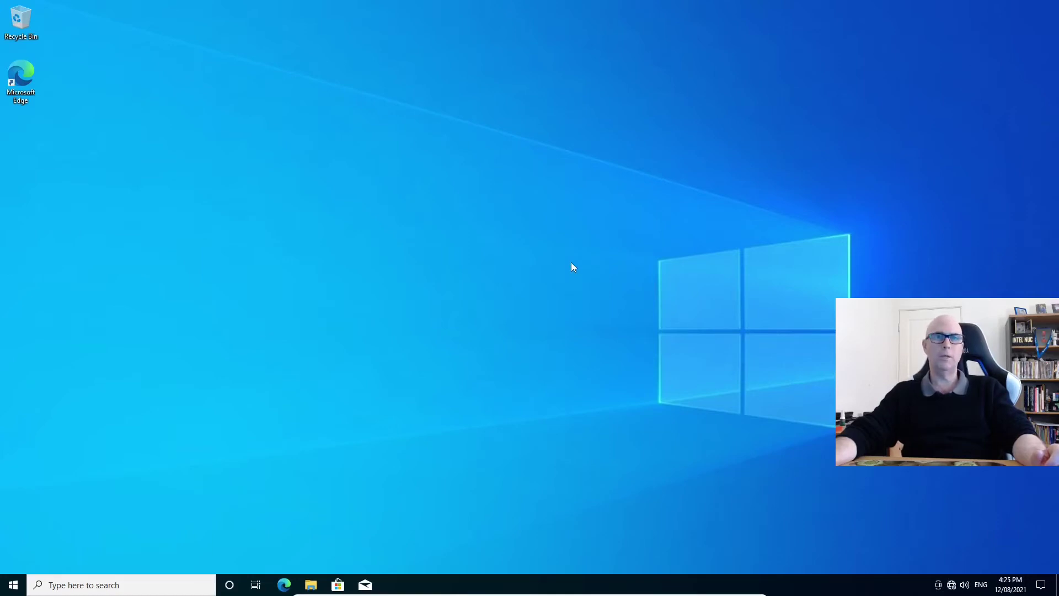
# Step: Shut down Windows and boot the Linux Mint live session with the Start Linux Mint option
pyautogui.press('super')
pyautogui.click(14, 559)
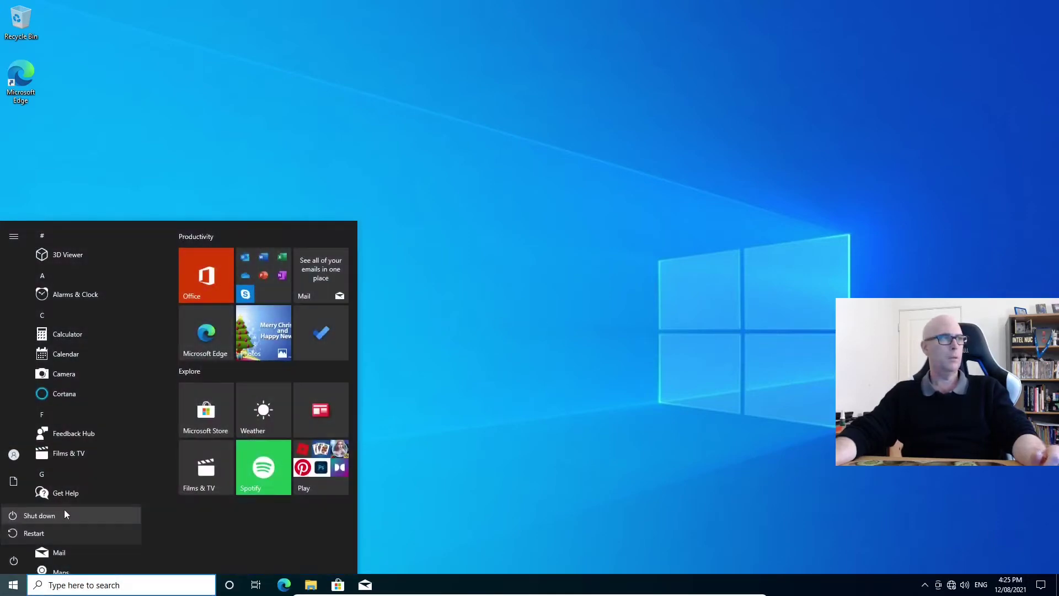
pyautogui.click(64, 509)
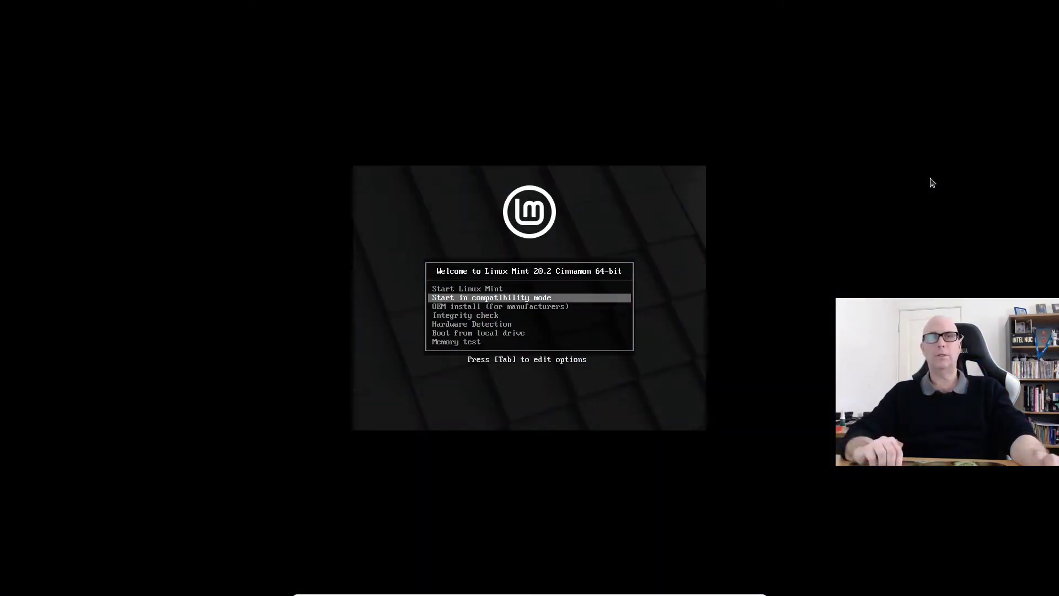
pyautogui.press('Up')
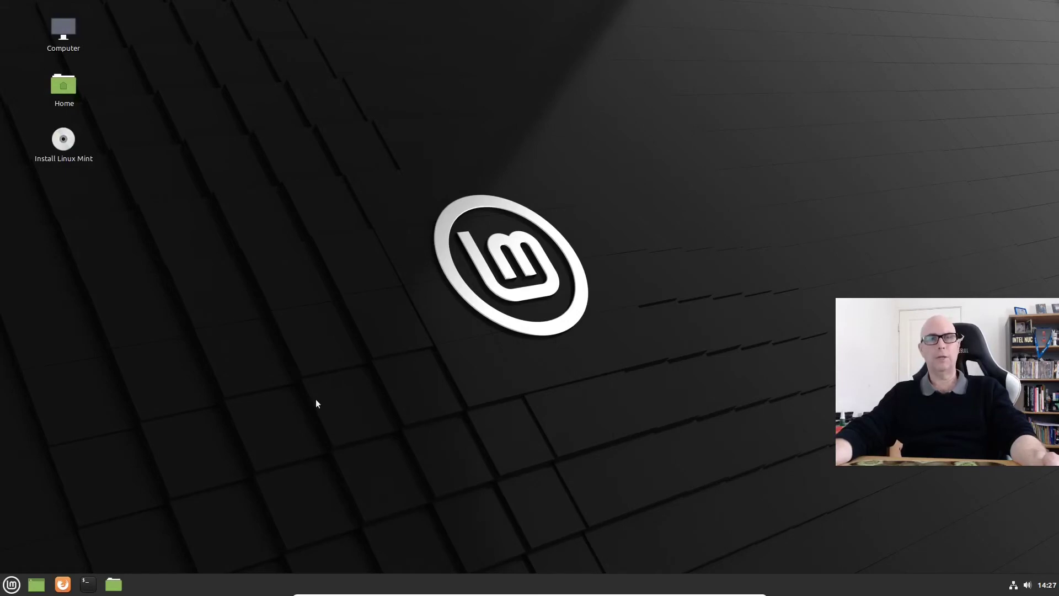
# Step: Find and launch GParted in the live session
pyautogui.click(13, 584)
pyautogui.write('gpl')
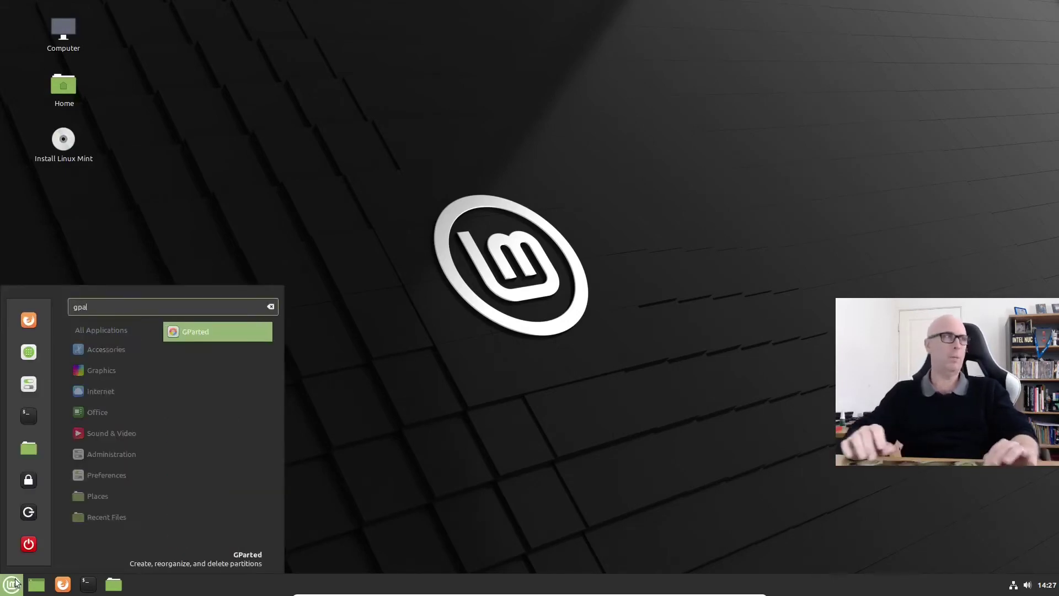
pyautogui.press('Return')
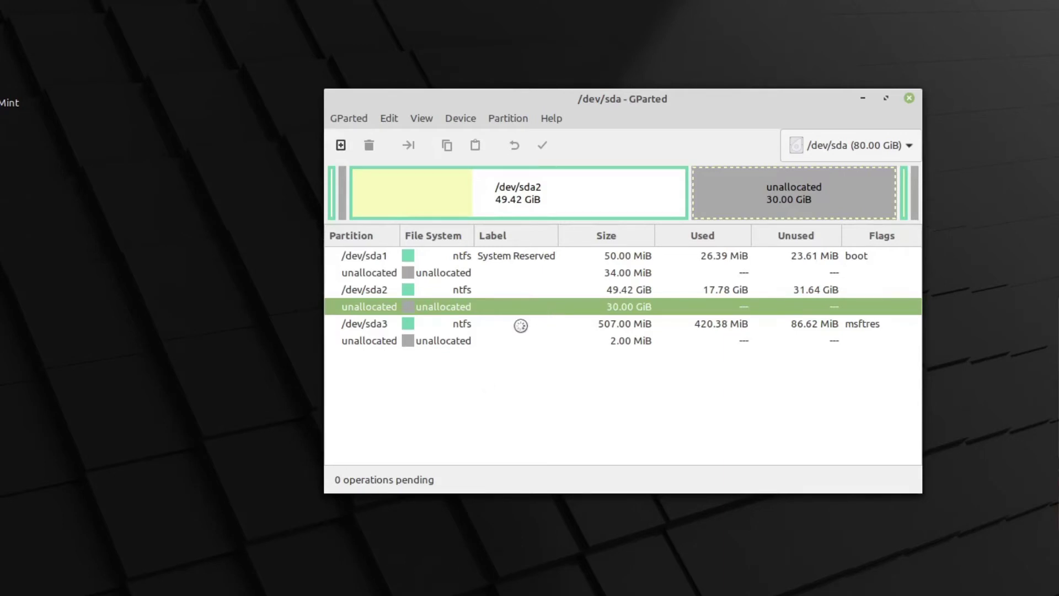
pyautogui.click(515, 117)
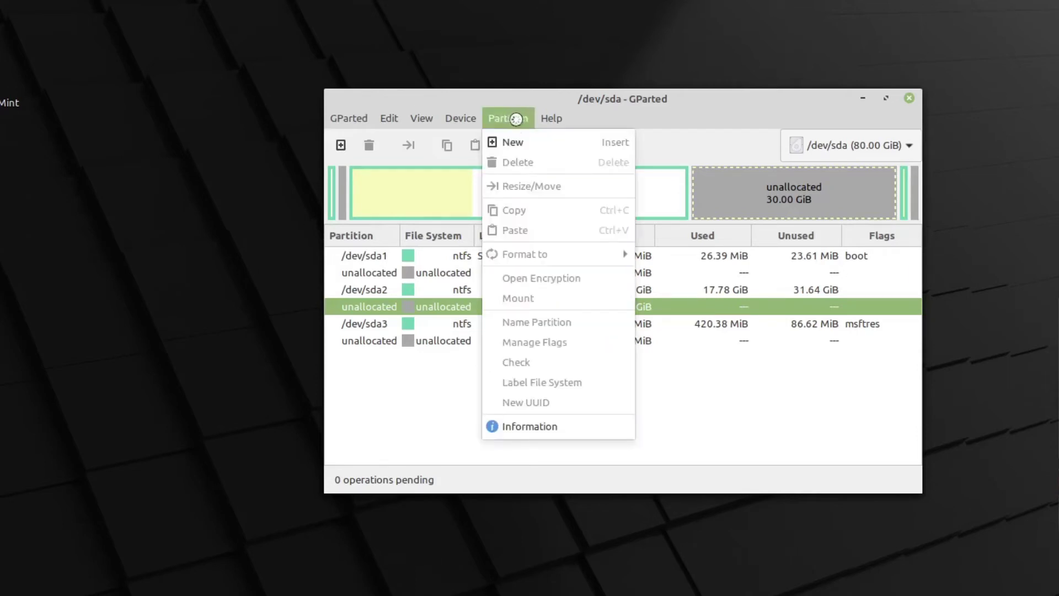
pyautogui.click(519, 117)
pyautogui.rightClick(439, 304)
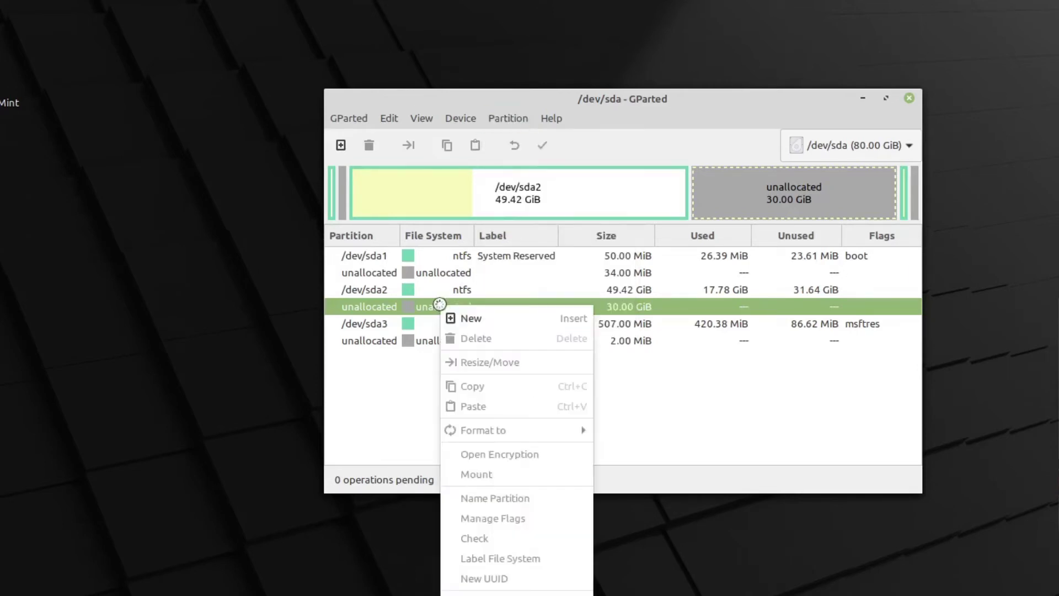
pyautogui.click(491, 317)
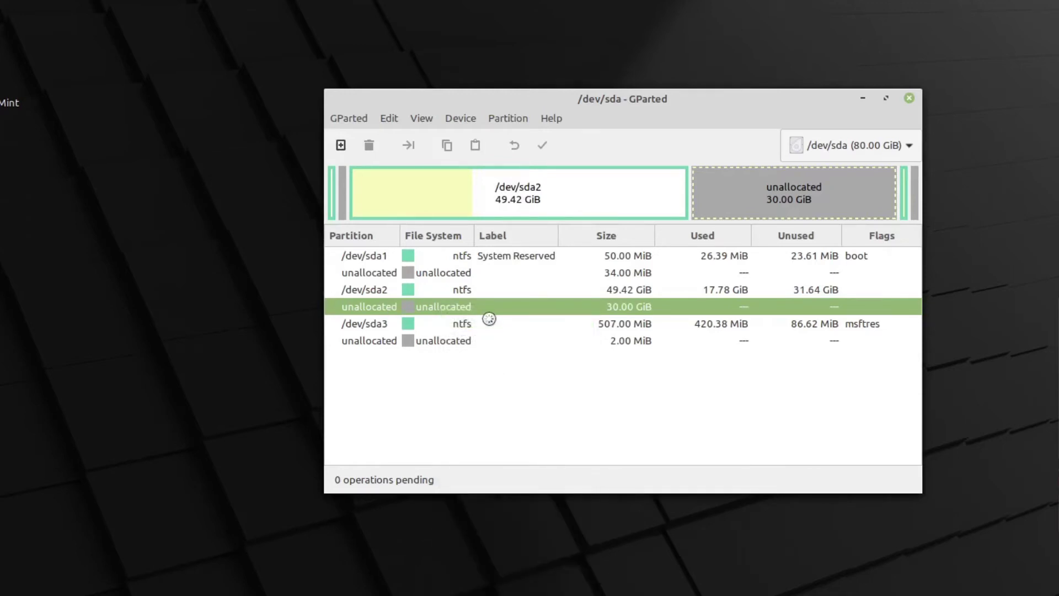
# Step: Show the device information to check the disk's partition table type, and hide it again
pyautogui.click(418, 120)
pyautogui.click(433, 141)
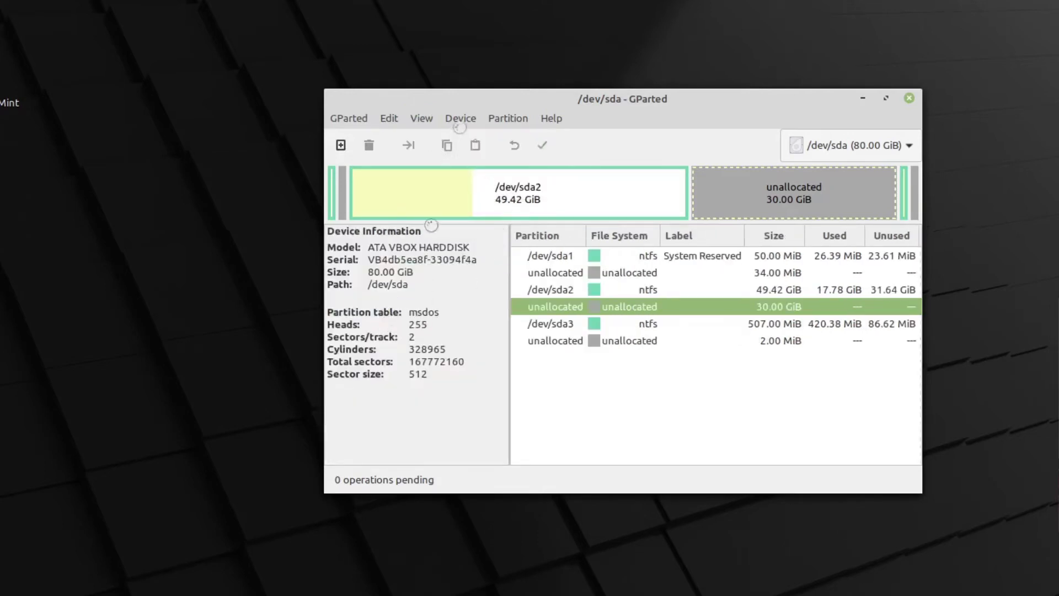
pyautogui.click(422, 118)
pyautogui.click(433, 142)
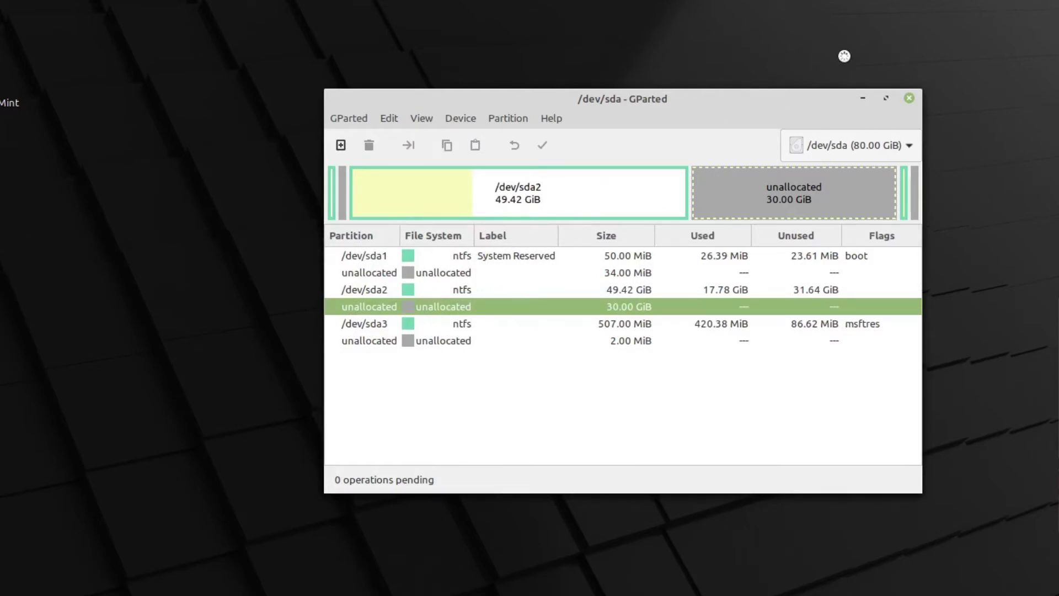
pyautogui.click(512, 118)
pyautogui.click(517, 143)
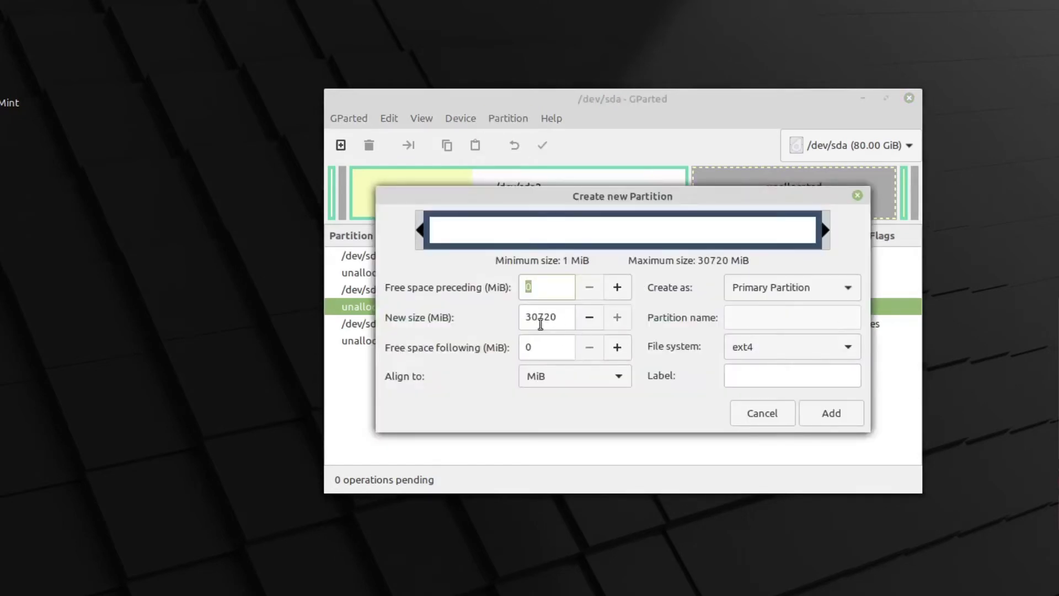
pyautogui.click(812, 287)
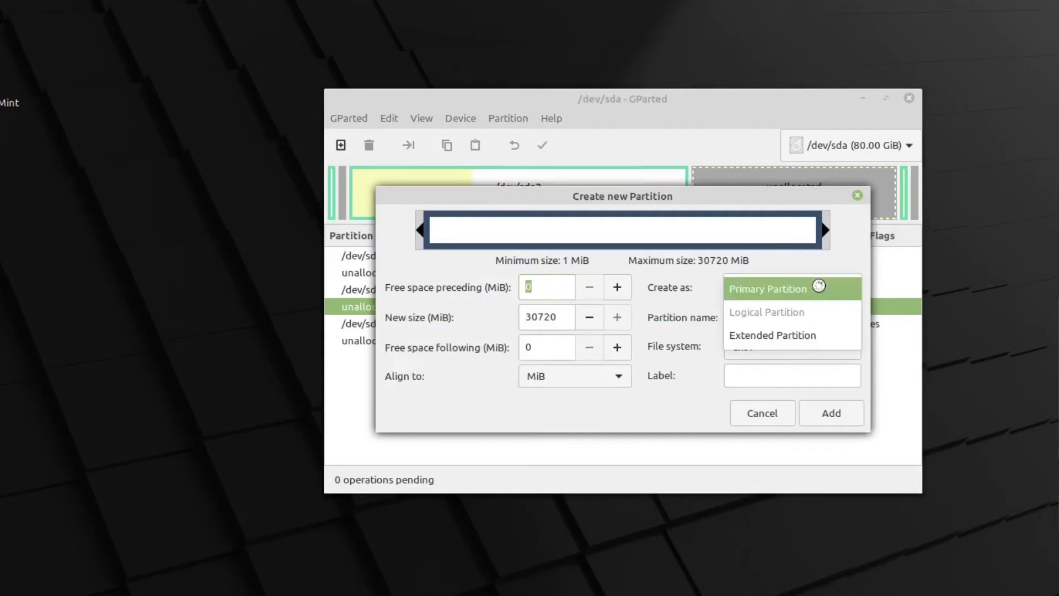
pyautogui.click(789, 335)
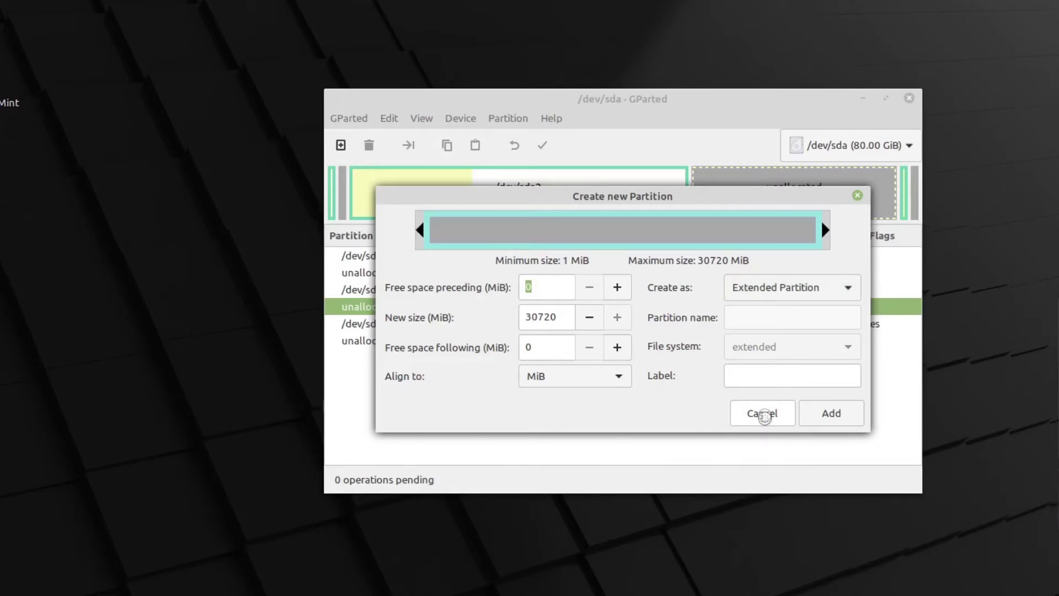
pyautogui.click(765, 415)
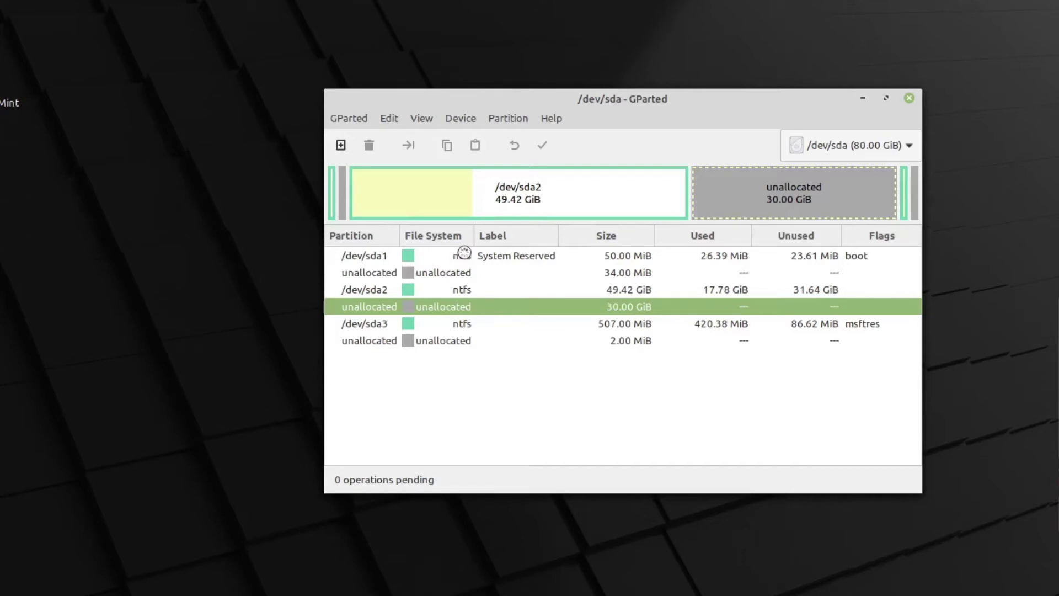
# Step: Review the existing NTFS primary partitions /dev/sda1, /dev/sda2 and /dev/sda3 one by one
pyautogui.click(428, 258)
pyautogui.click(414, 287)
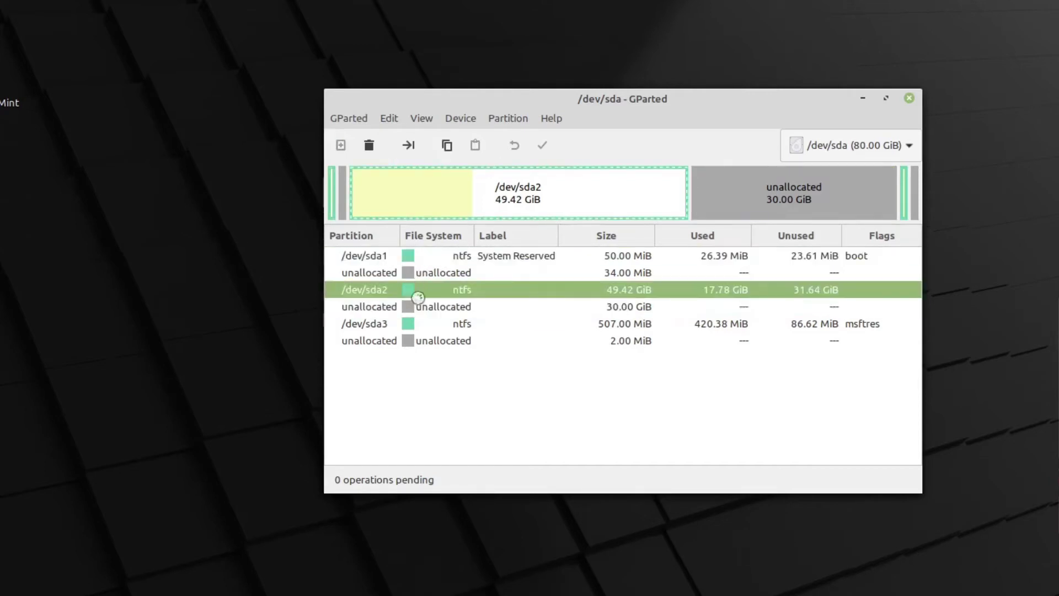
pyautogui.click(414, 326)
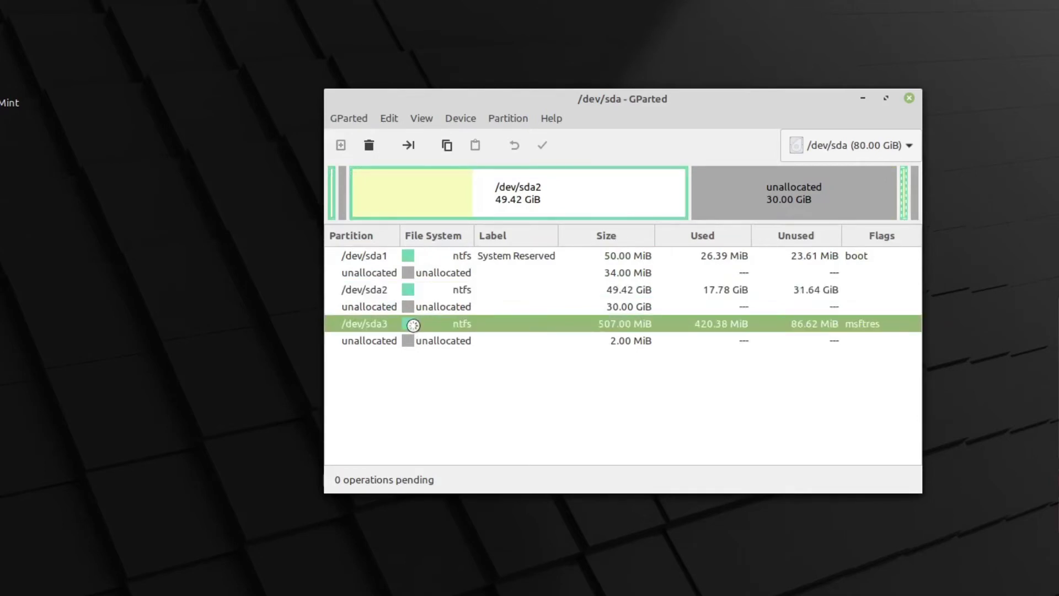
# Step: Queue a new extended partition of 30720 MiB filling the 30 GiB unallocated space after /dev/sda2
pyautogui.click(449, 307)
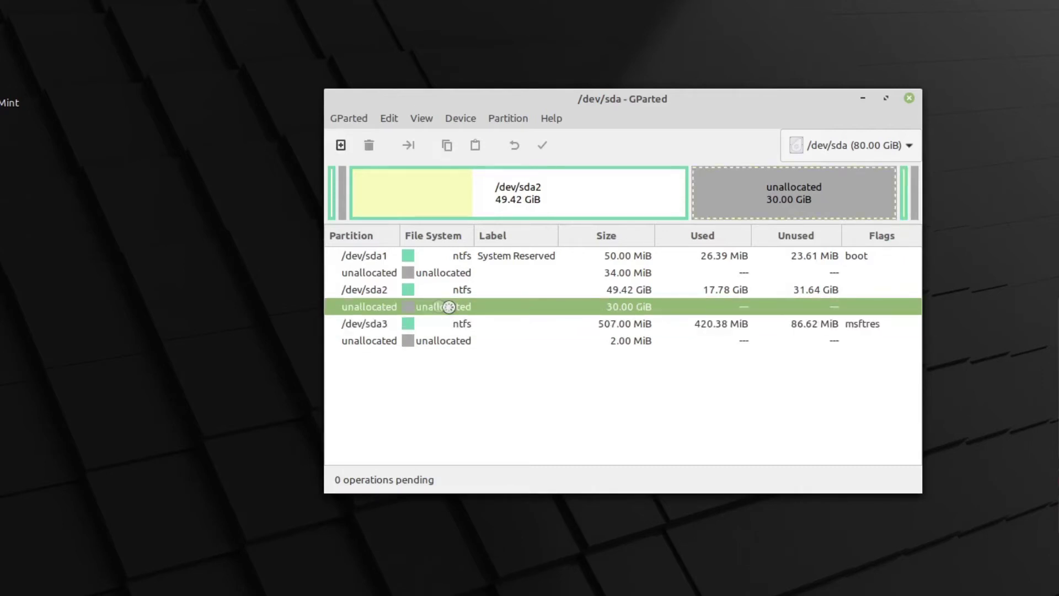
pyautogui.rightClick(439, 306)
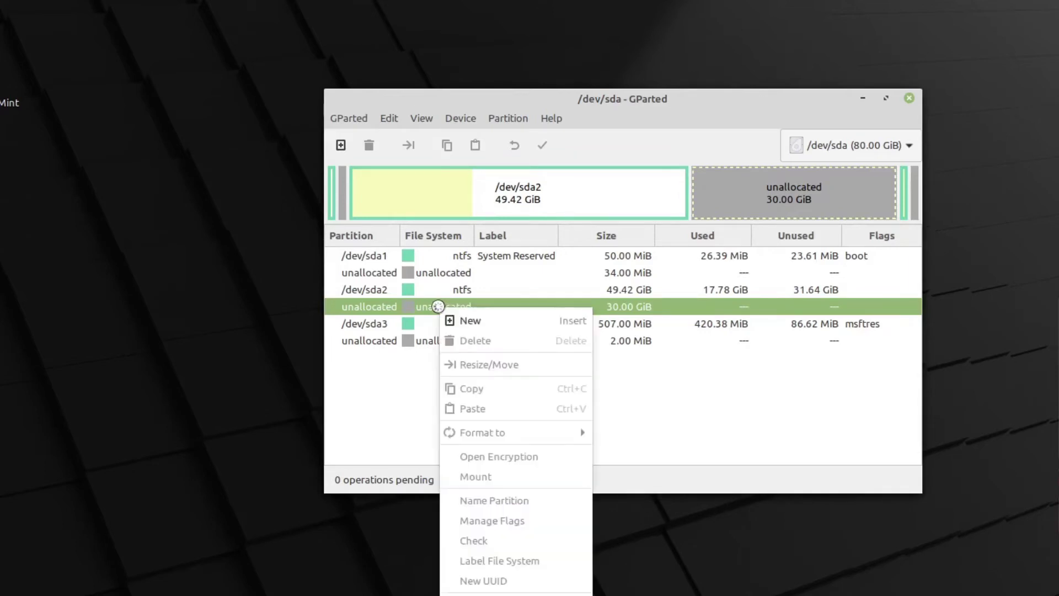
pyautogui.click(471, 326)
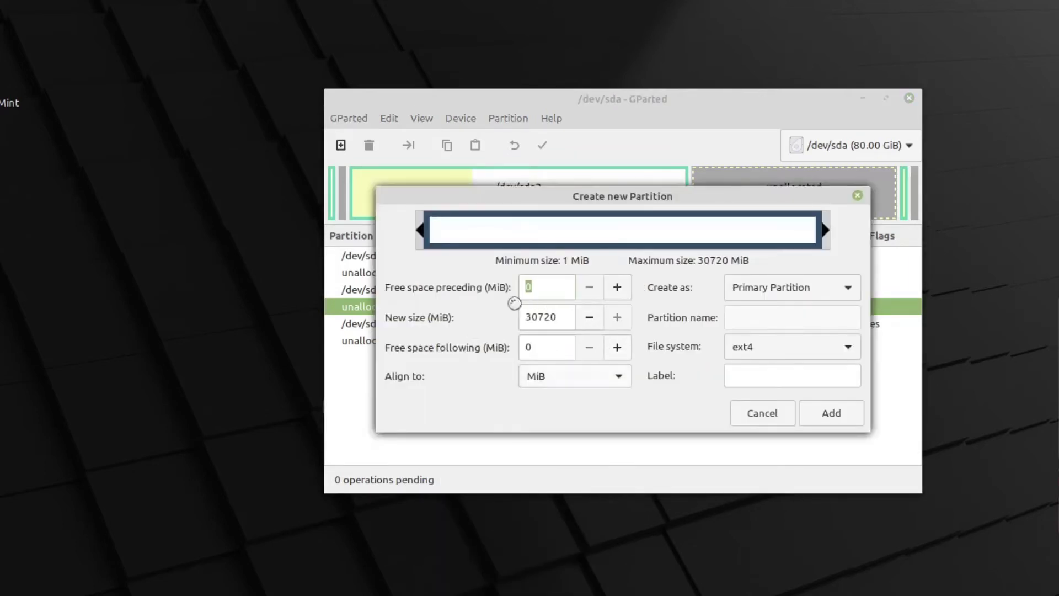
pyautogui.click(830, 289)
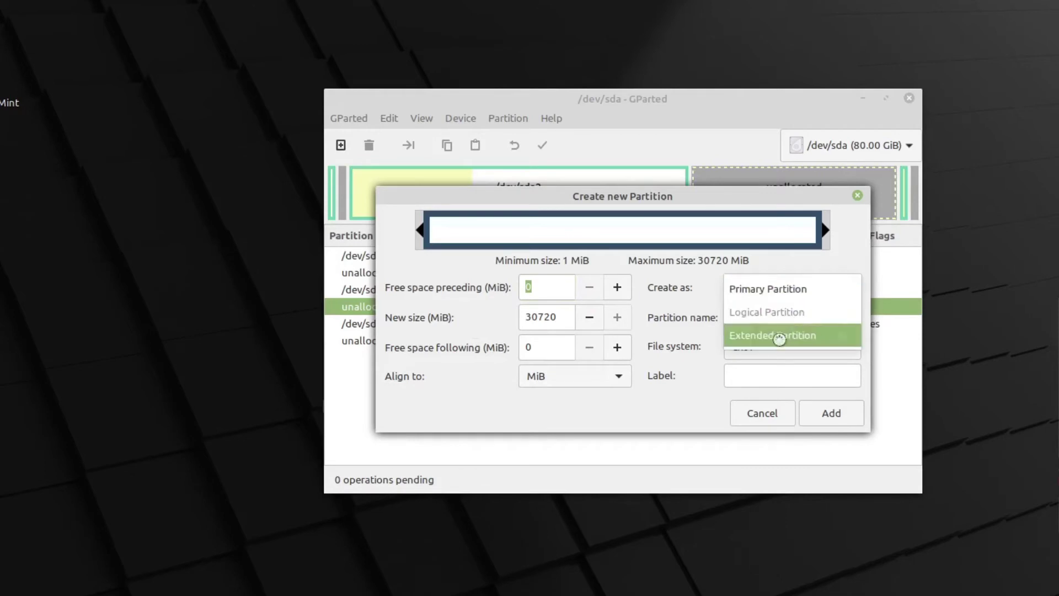
pyautogui.click(814, 338)
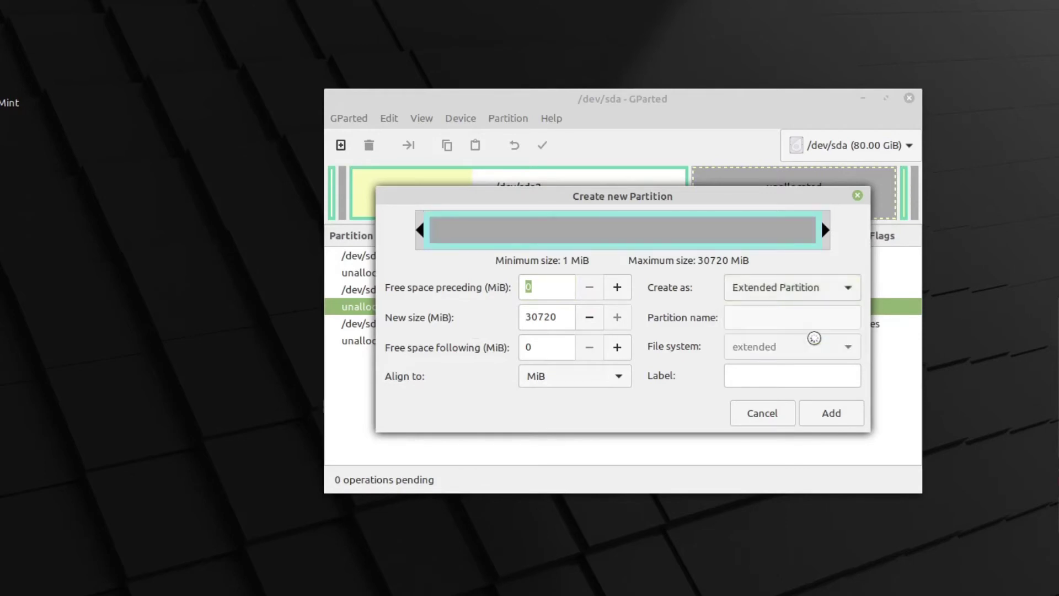
pyautogui.click(832, 415)
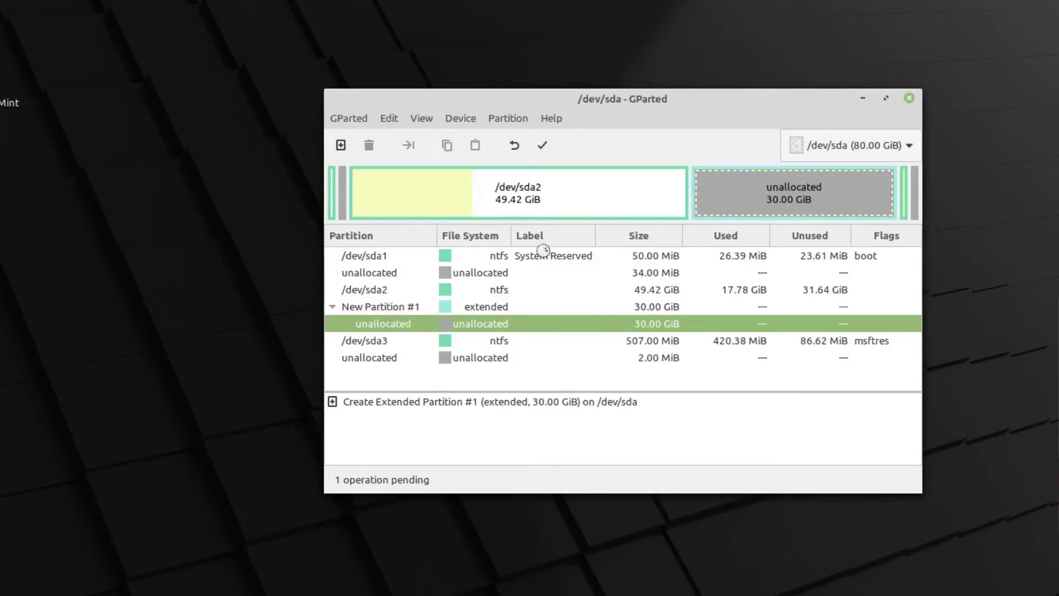
# Step: Apply the pending creation of the extended partition to the disk and dismiss the completion report
pyautogui.click(541, 144)
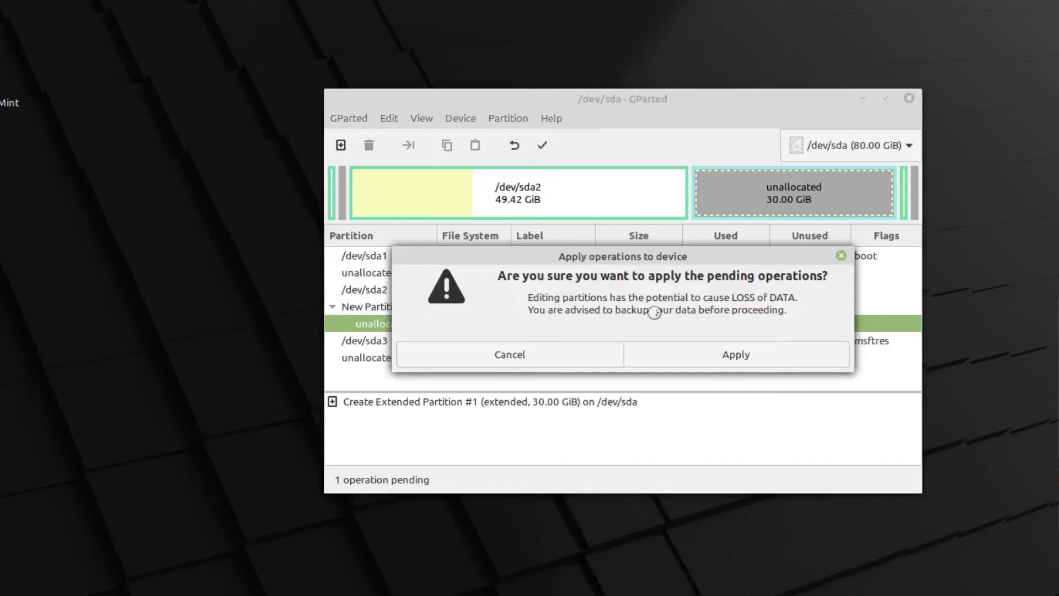
pyautogui.click(735, 355)
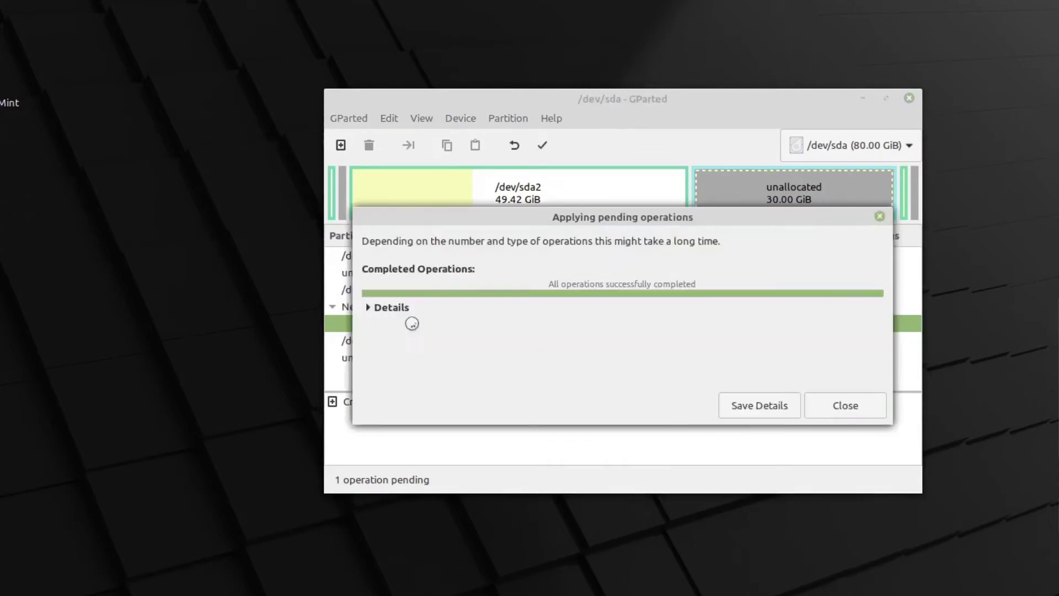
pyautogui.click(855, 407)
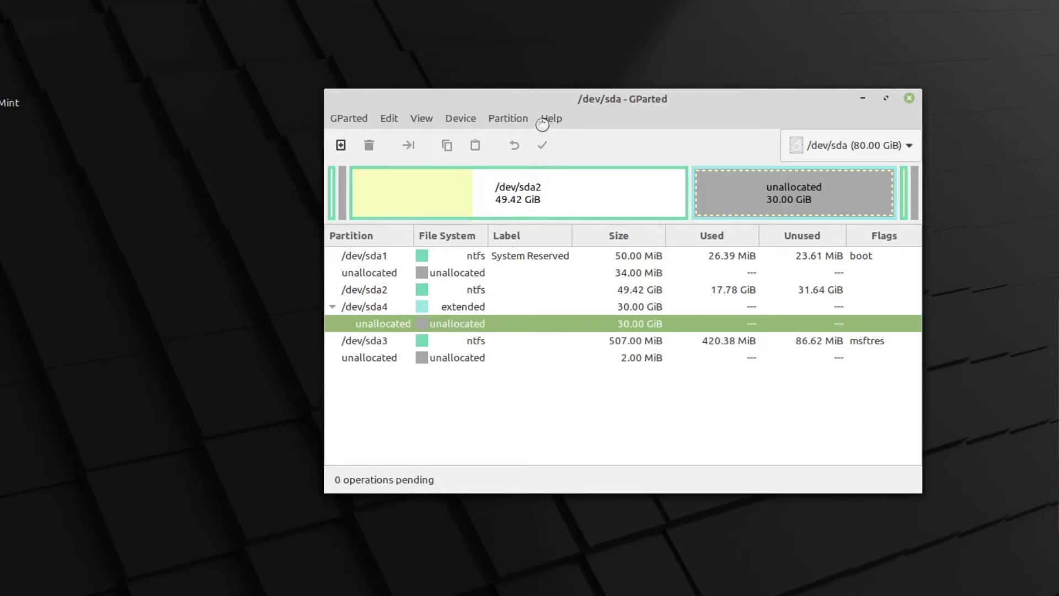
# Step: Queue a 4096 MiB logical partition with the linux-swap file system and label swap inside the extended partition
pyautogui.click(509, 120)
pyautogui.click(513, 141)
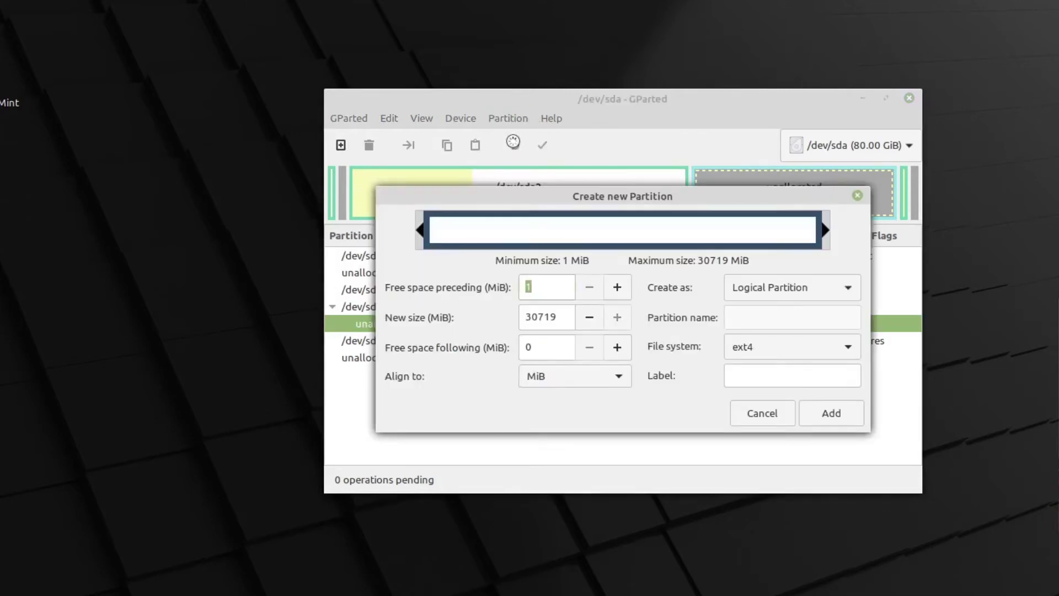
pyautogui.doubleClick(538, 318)
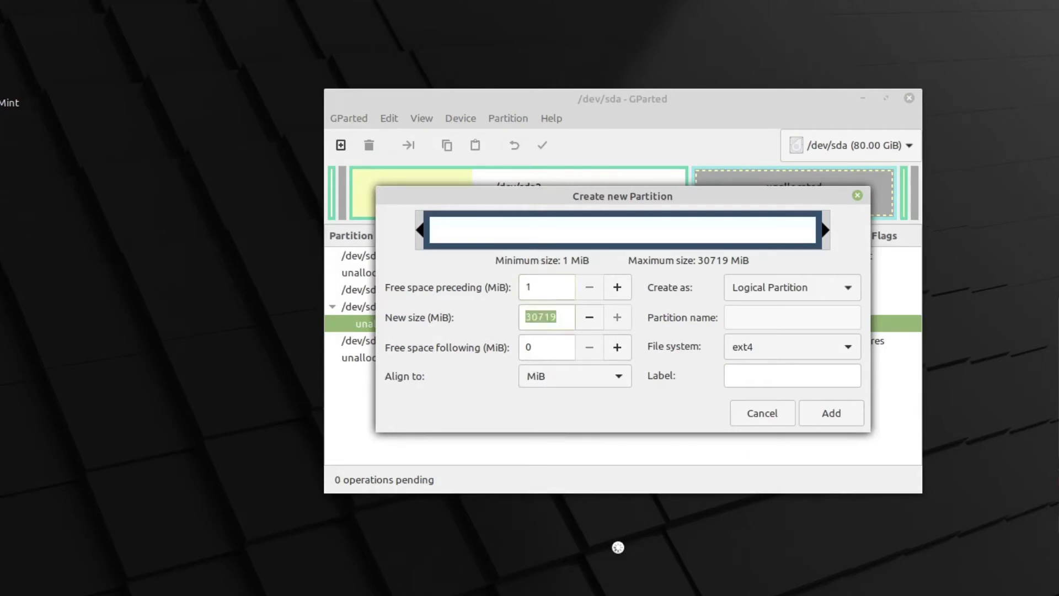
pyautogui.write('4096')
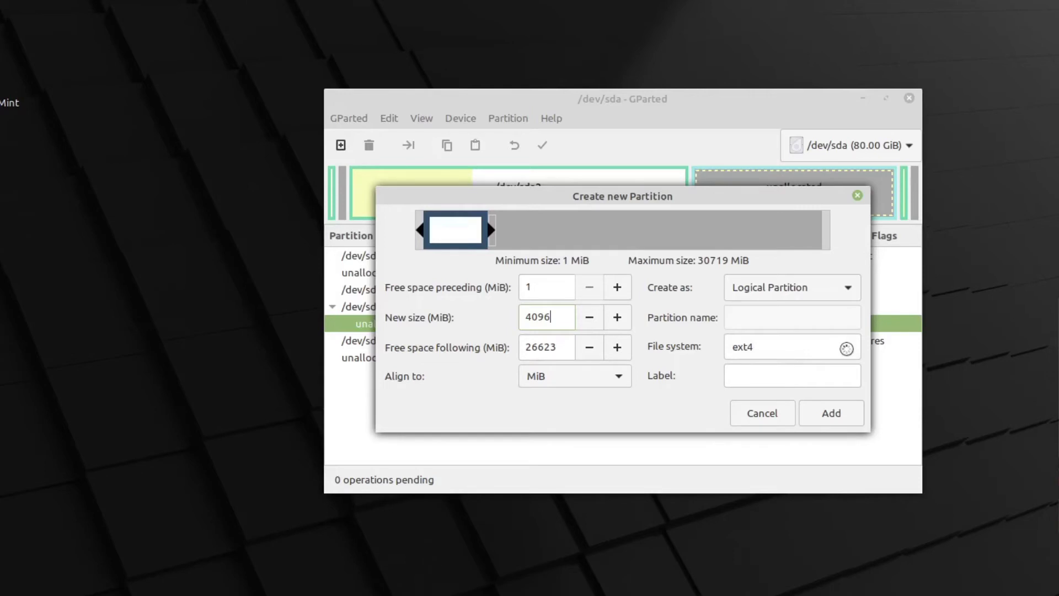
pyautogui.click(842, 350)
pyautogui.click(812, 508)
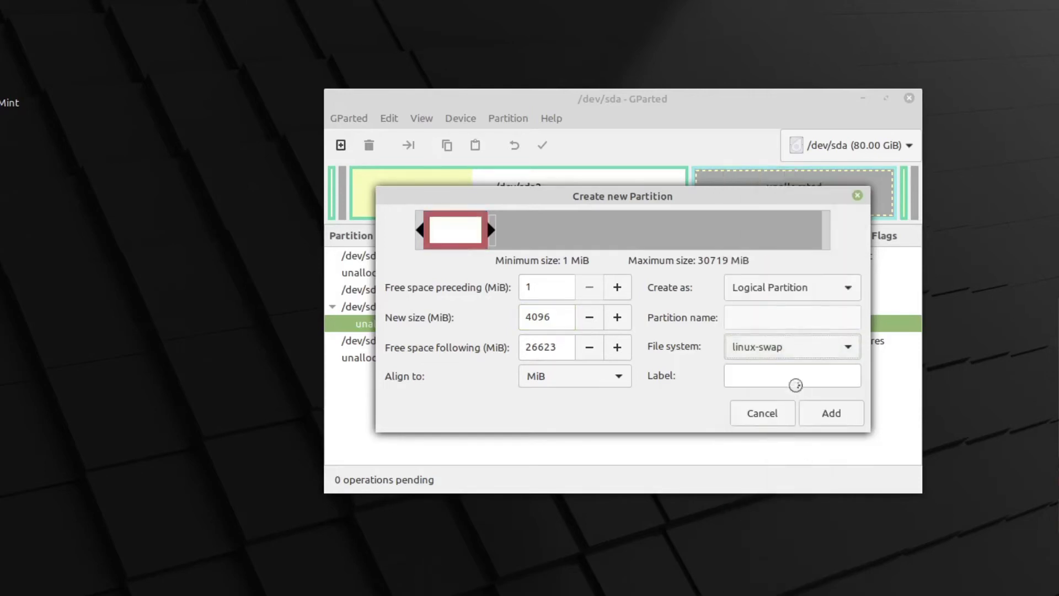
pyautogui.click(792, 379)
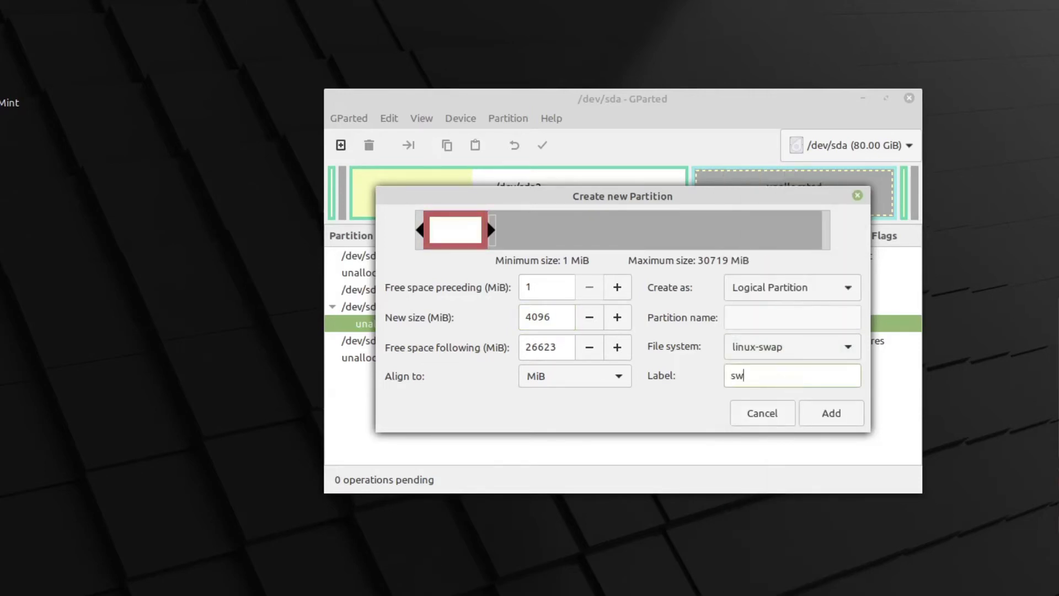
pyautogui.click(821, 418)
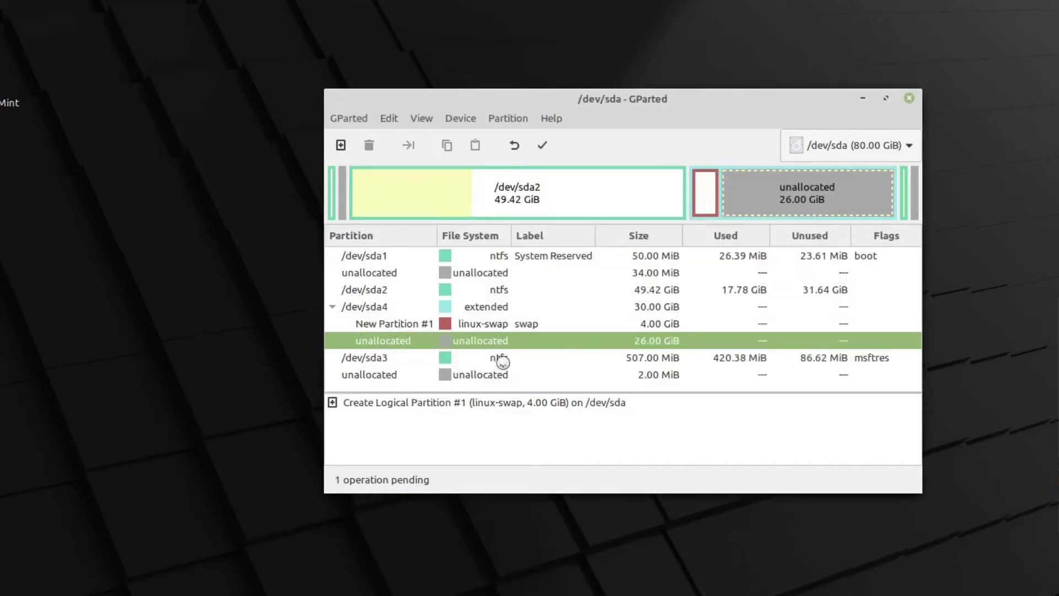
# Step: Queue a 20480 MiB ext4 logical partition labelled root in the remaining unallocated space of the extended partition
pyautogui.rightClick(490, 343)
pyautogui.click(515, 357)
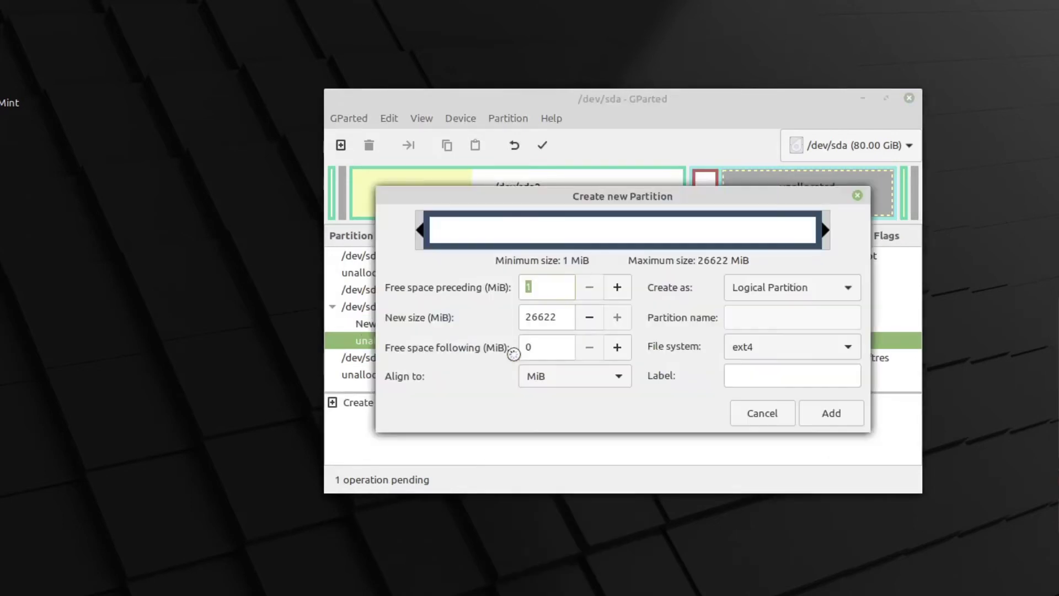
pyautogui.press('Tab')
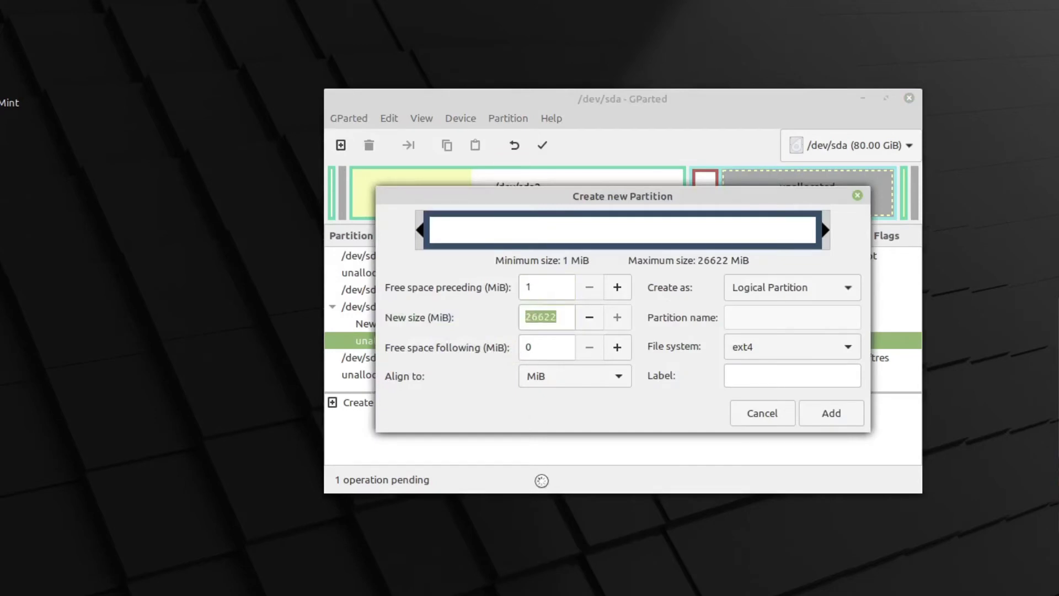
pyautogui.write('20480')
pyautogui.press('Return')
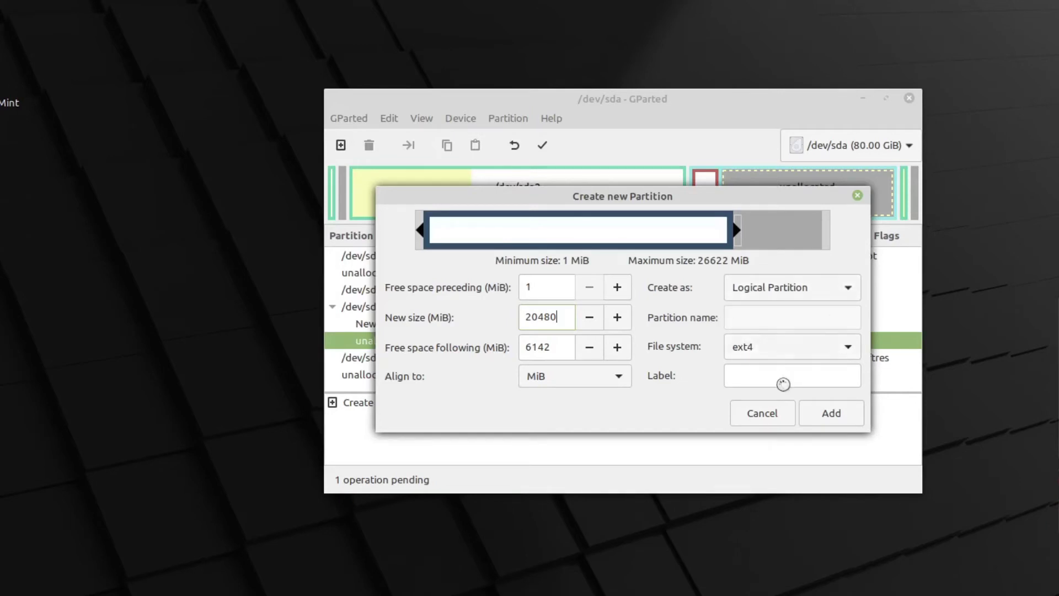
pyautogui.click(846, 348)
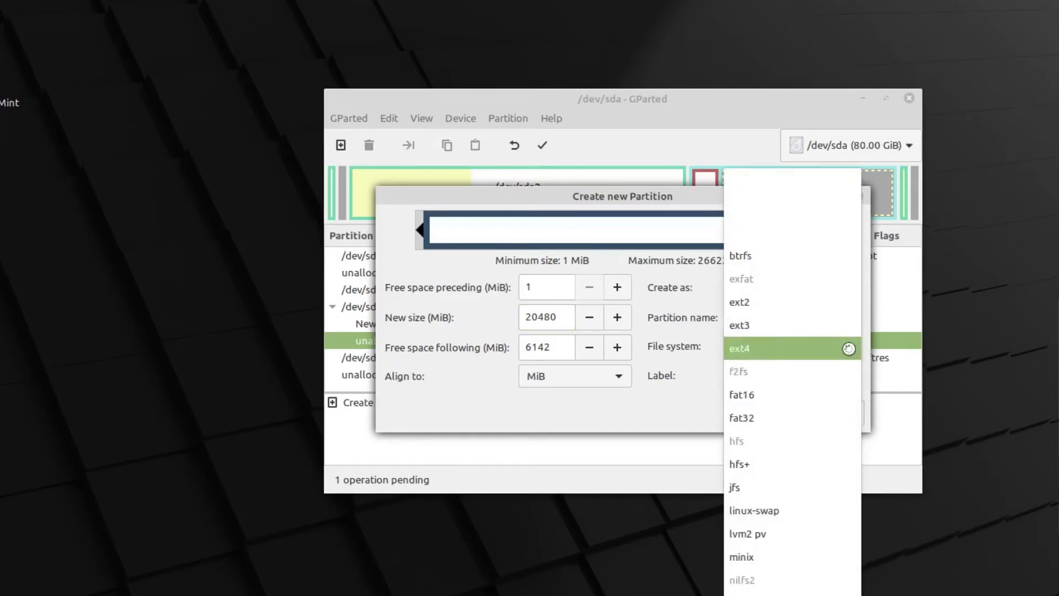
pyautogui.click(641, 414)
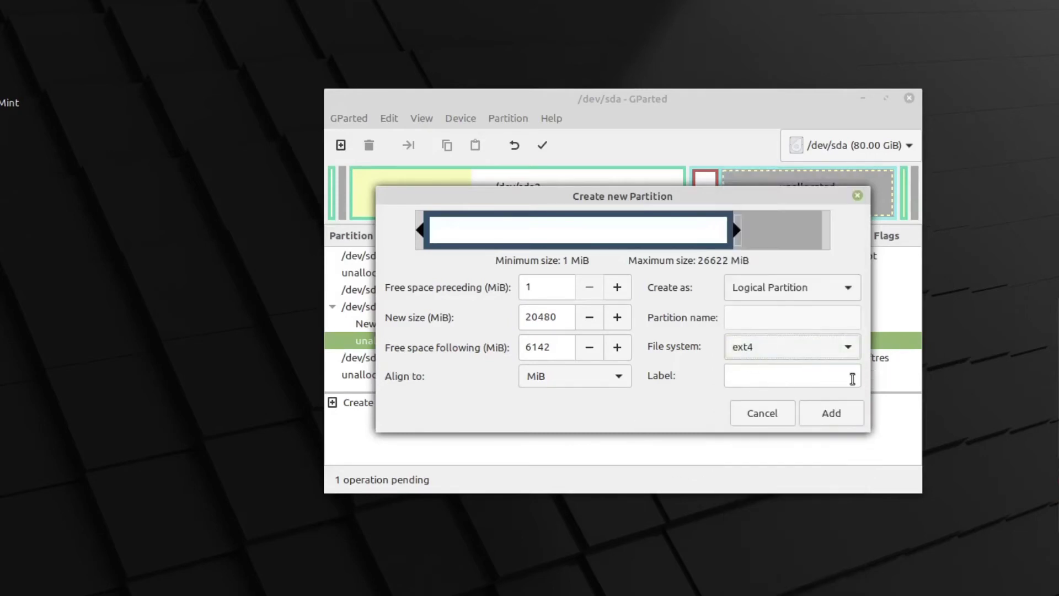
pyautogui.click(786, 379)
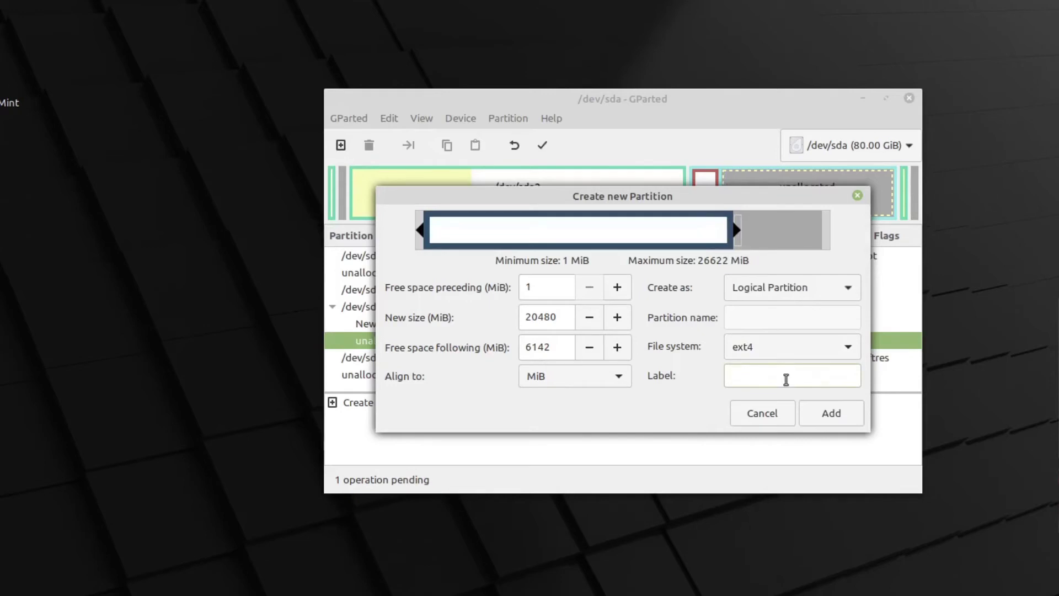
pyautogui.click(819, 414)
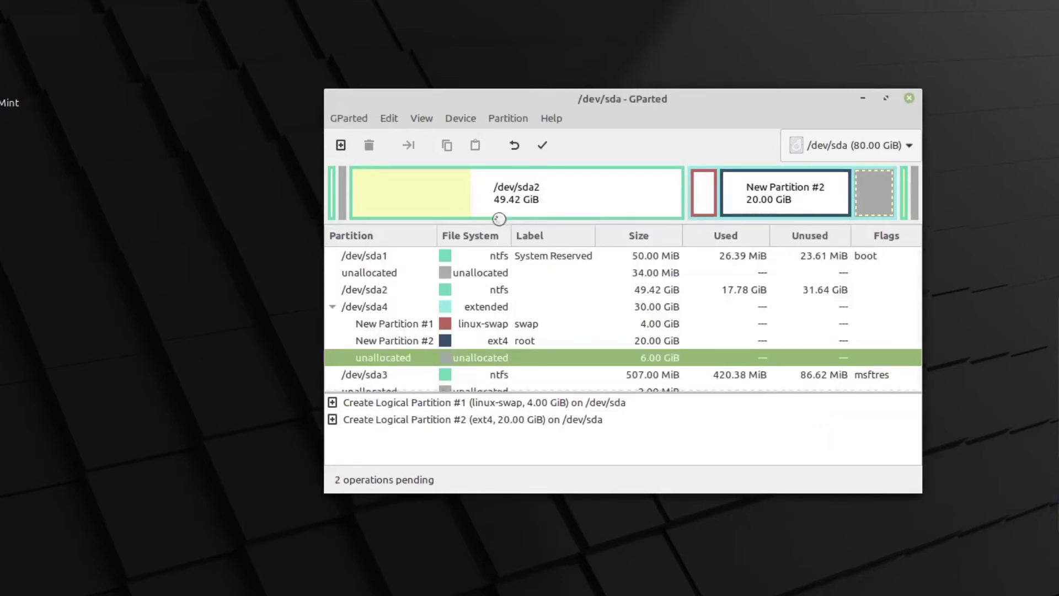
# Step: Queue an ext4 logical partition labelled home using the remaining 6141 MiB of the extended partition
pyautogui.click(505, 118)
pyautogui.click(508, 143)
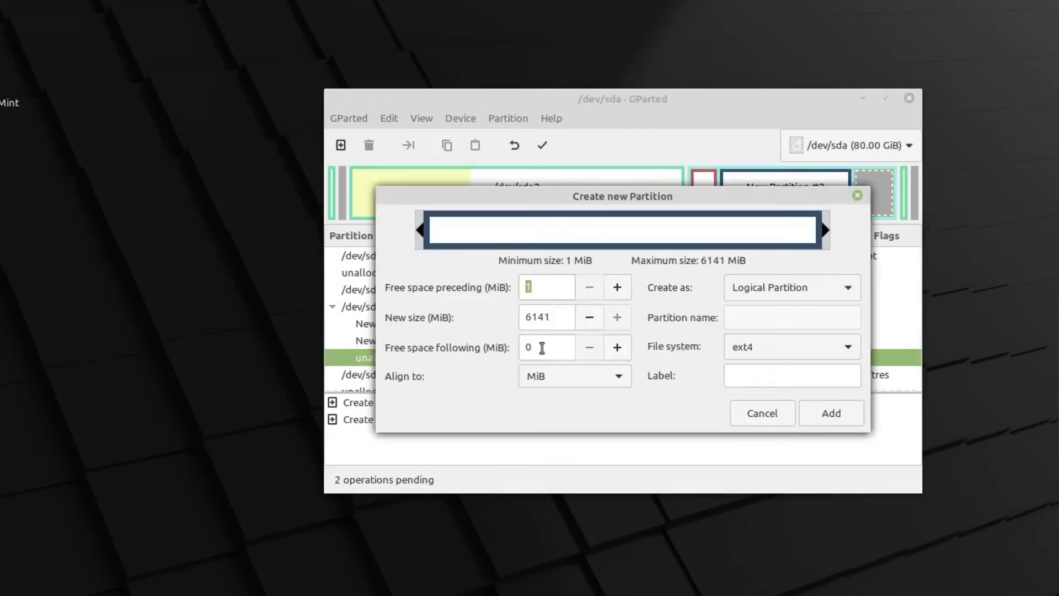
pyautogui.click(848, 351)
pyautogui.click(848, 350)
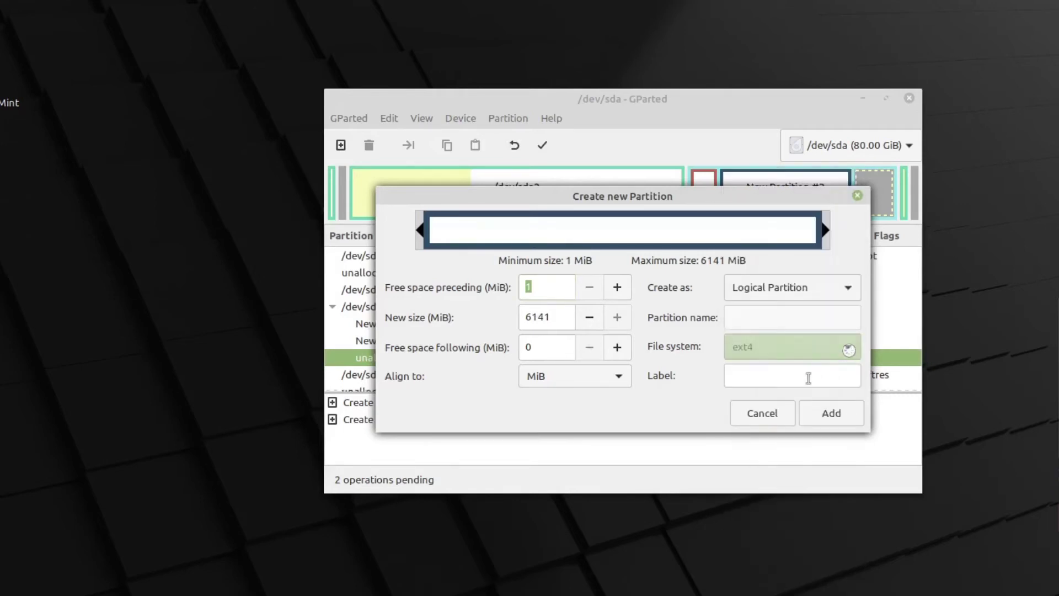
pyautogui.click(787, 376)
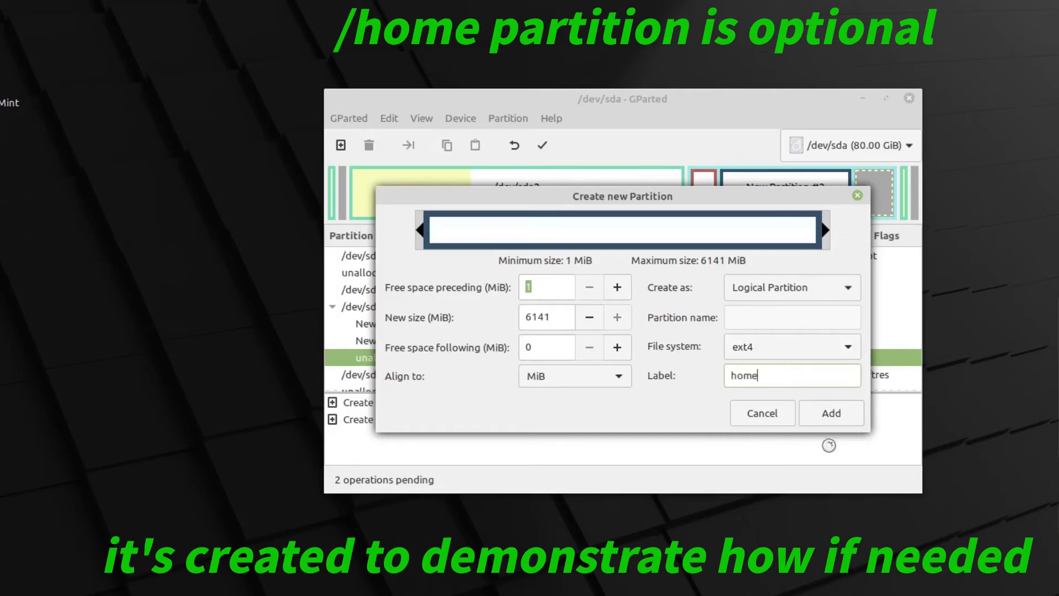
pyautogui.click(829, 417)
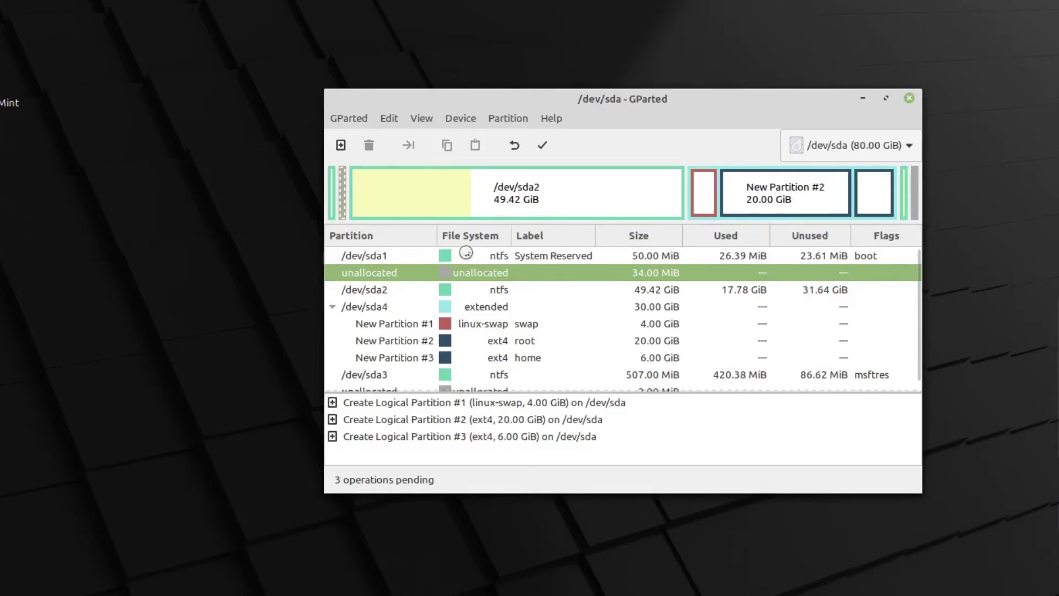
# Step: Review the boot flag of /dev/sda1 and the queued home and root partitions in the partition list
pyautogui.click(389, 256)
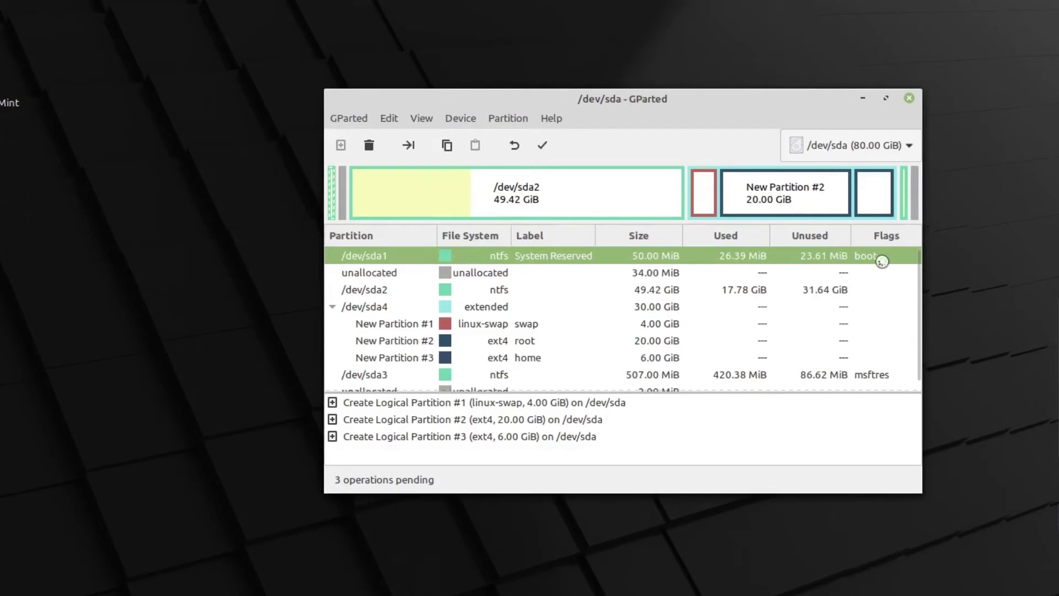
pyautogui.click(481, 359)
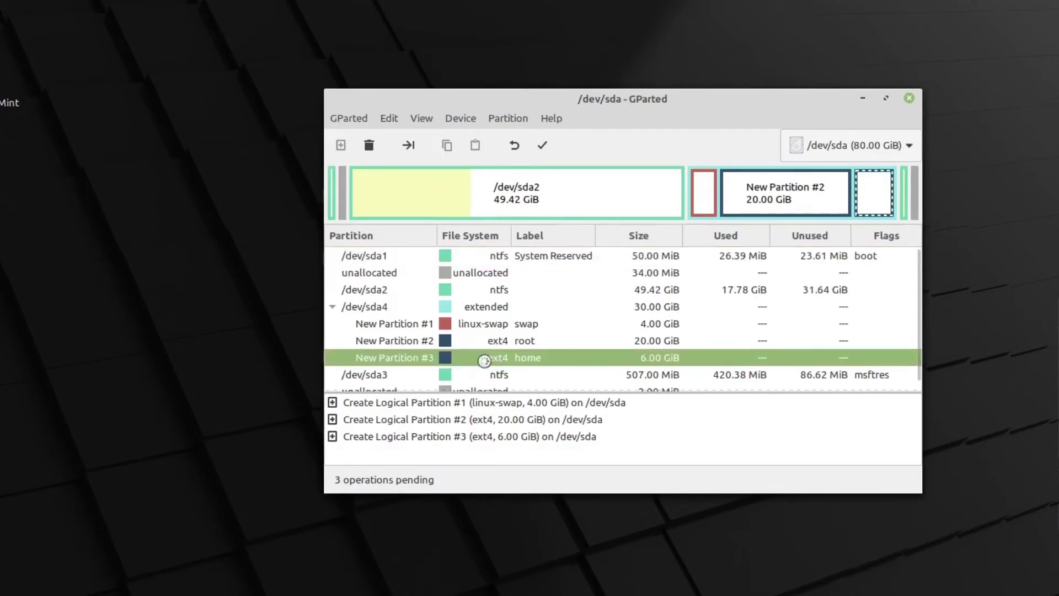
pyautogui.click(518, 341)
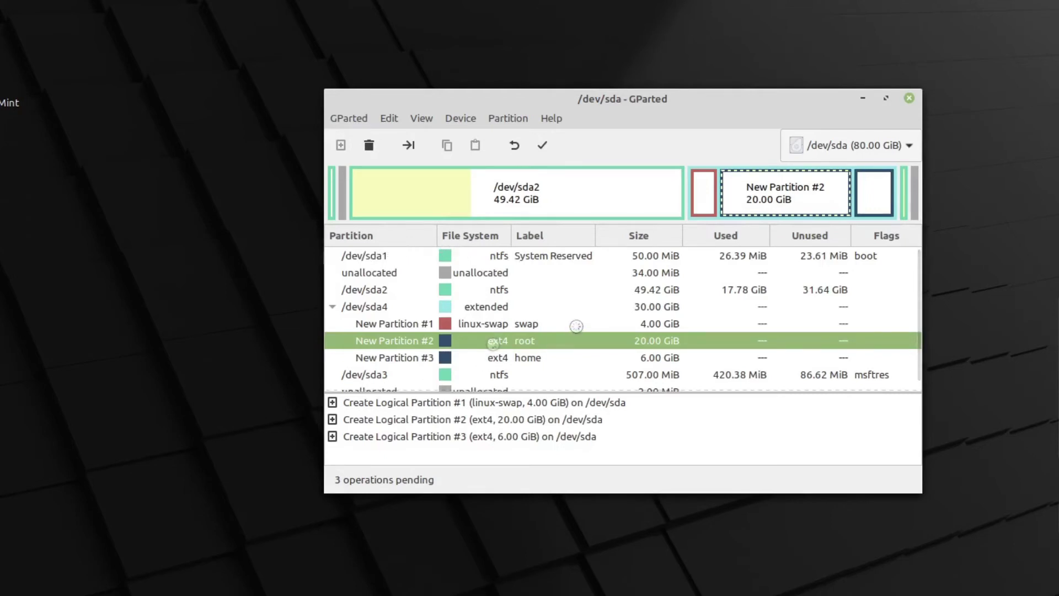
# Step: Apply the three pending operations that create the swap, root and home logical partitions on /dev/sda
pyautogui.click(414, 255)
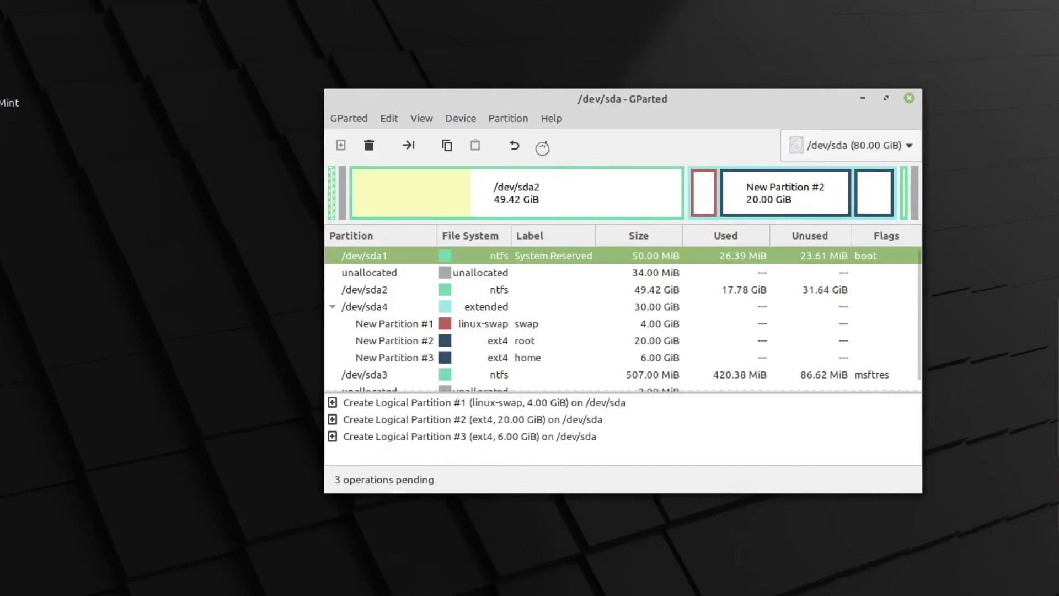
pyautogui.click(542, 145)
pyautogui.click(738, 354)
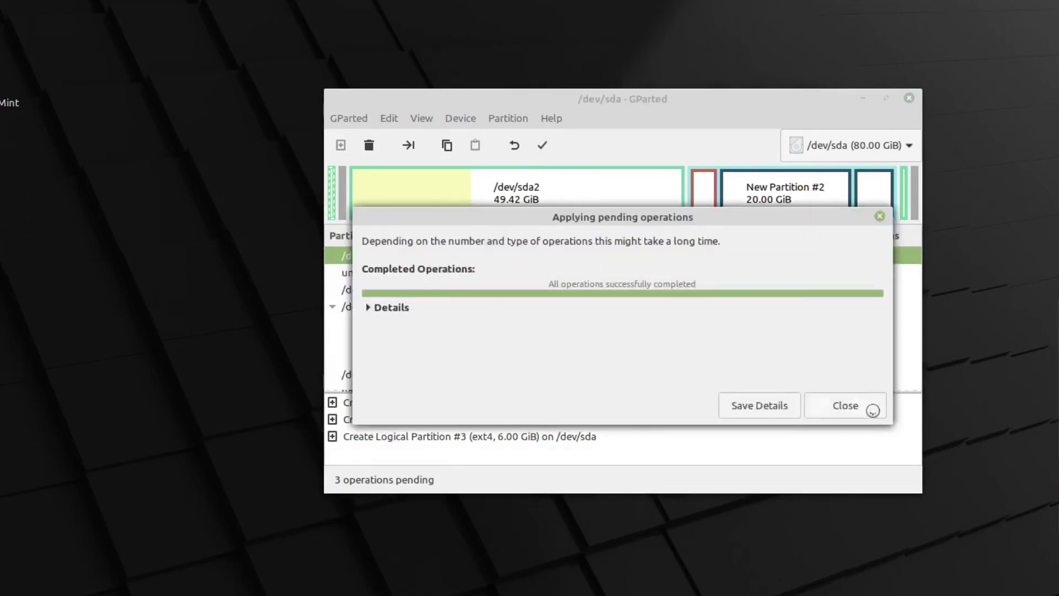
pyautogui.click(856, 408)
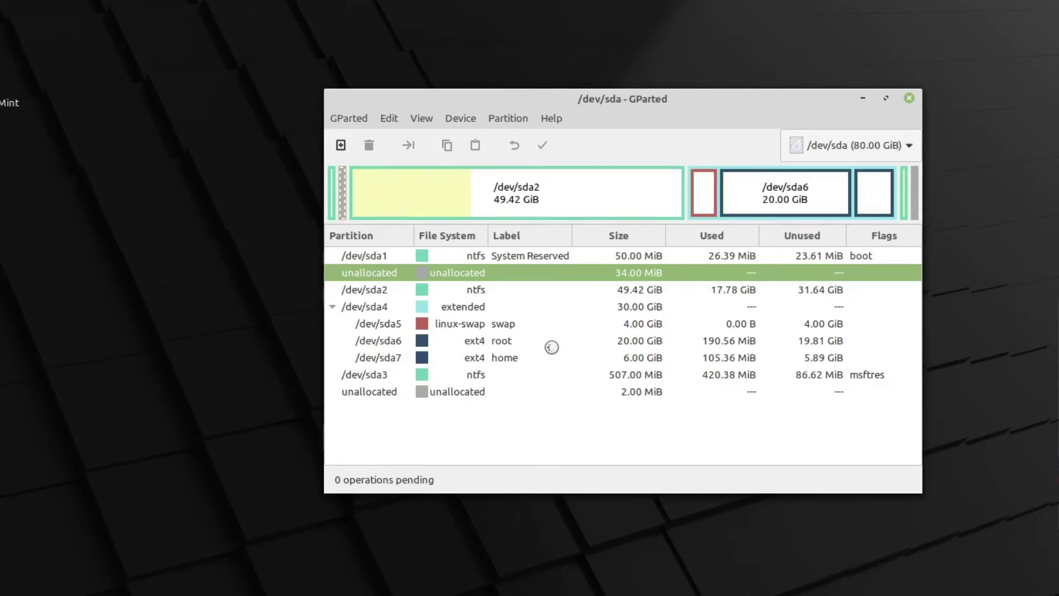
# Step: Try to set the boot flag on the root partition /dev/sda6 and check the list of available disks
pyautogui.rightClick(488, 341)
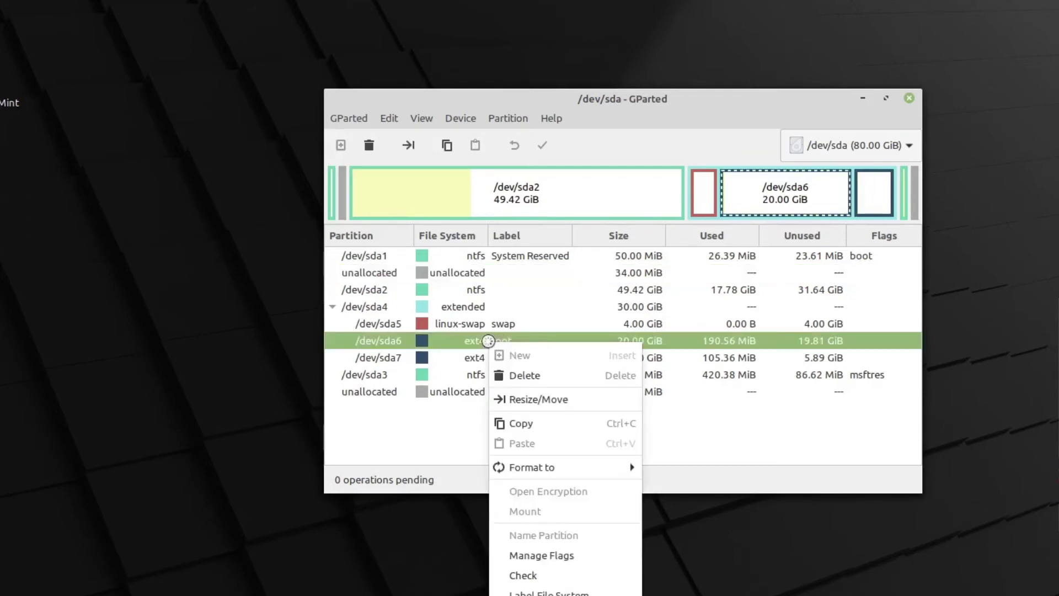
pyautogui.click(543, 555)
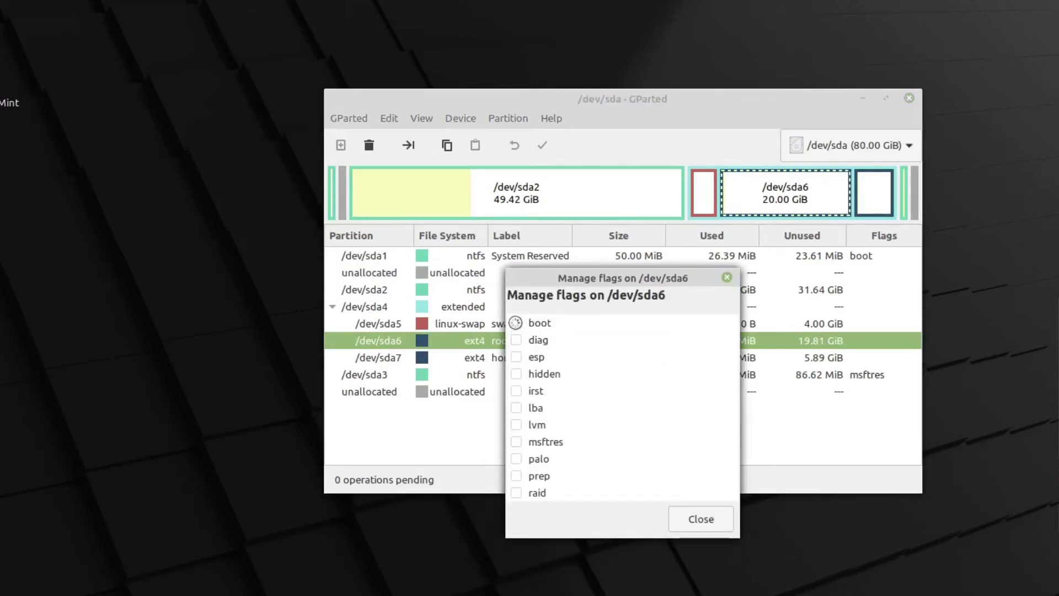
pyautogui.click(515, 323)
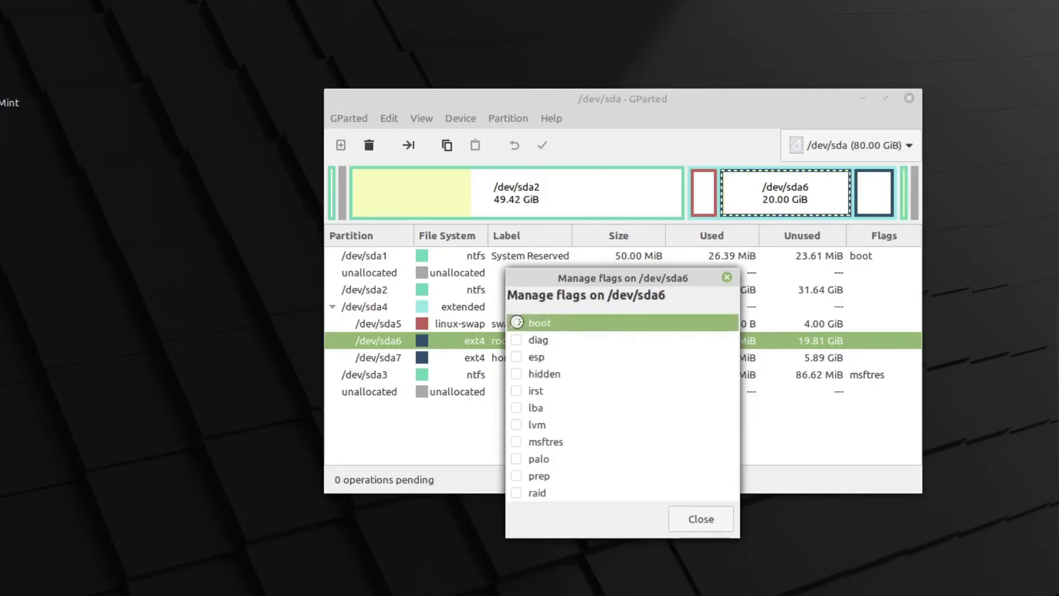
pyautogui.click(694, 516)
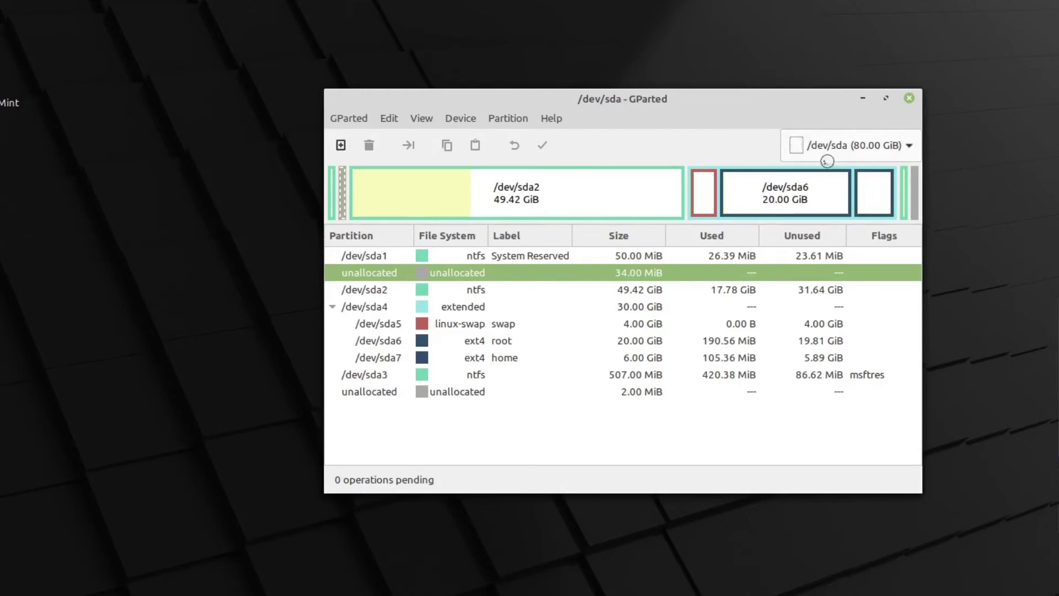
pyautogui.click(905, 144)
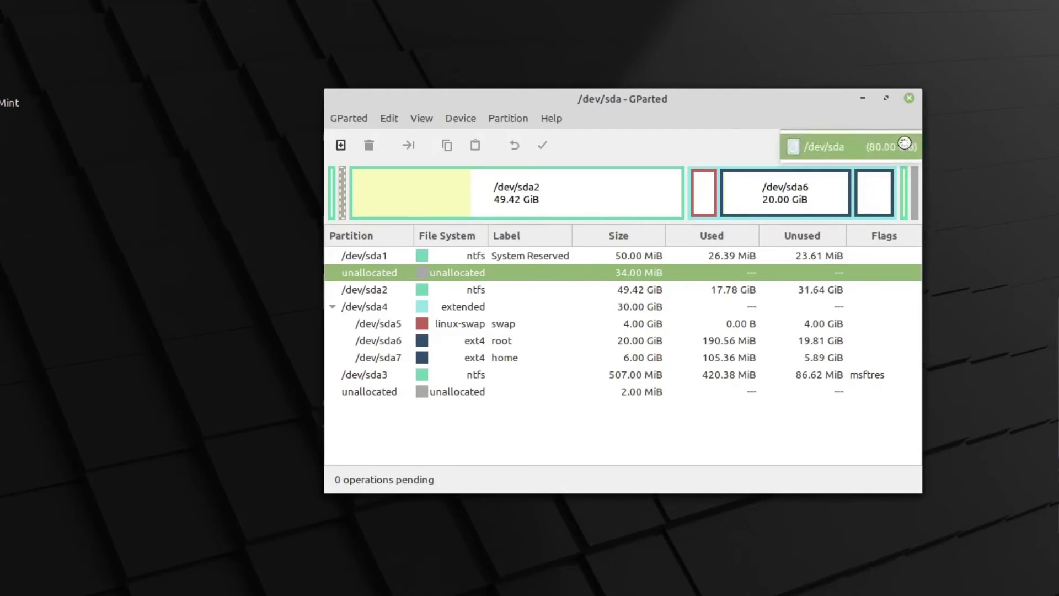
pyautogui.click(748, 145)
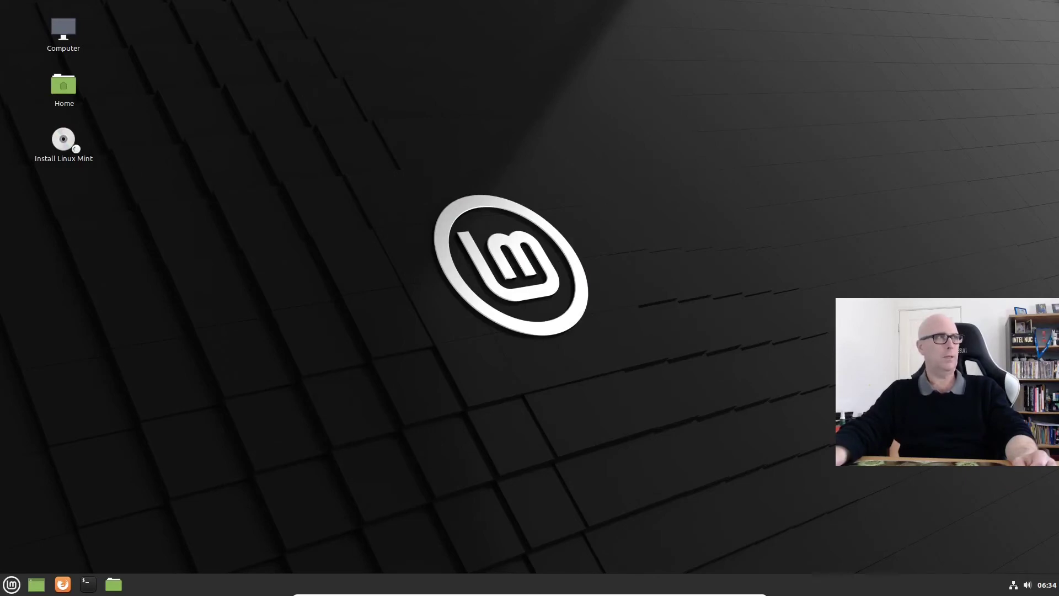
# Step: Launch the Linux Mint installer and choose English, the English (US) keyboard, multimedia codecs and the Something else installation type
pyautogui.doubleClick(57, 139)
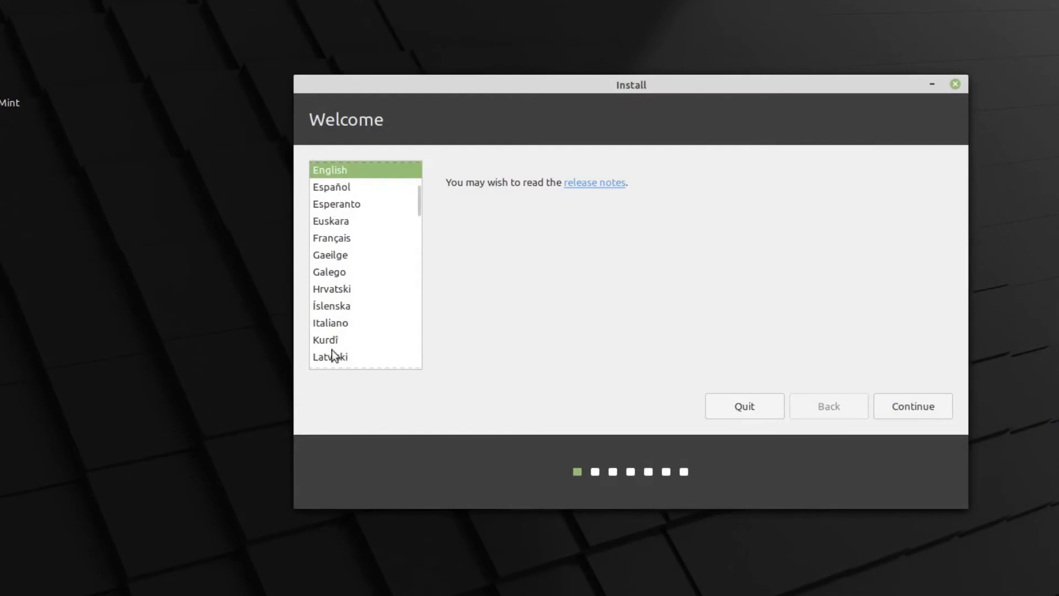
pyautogui.click(913, 406)
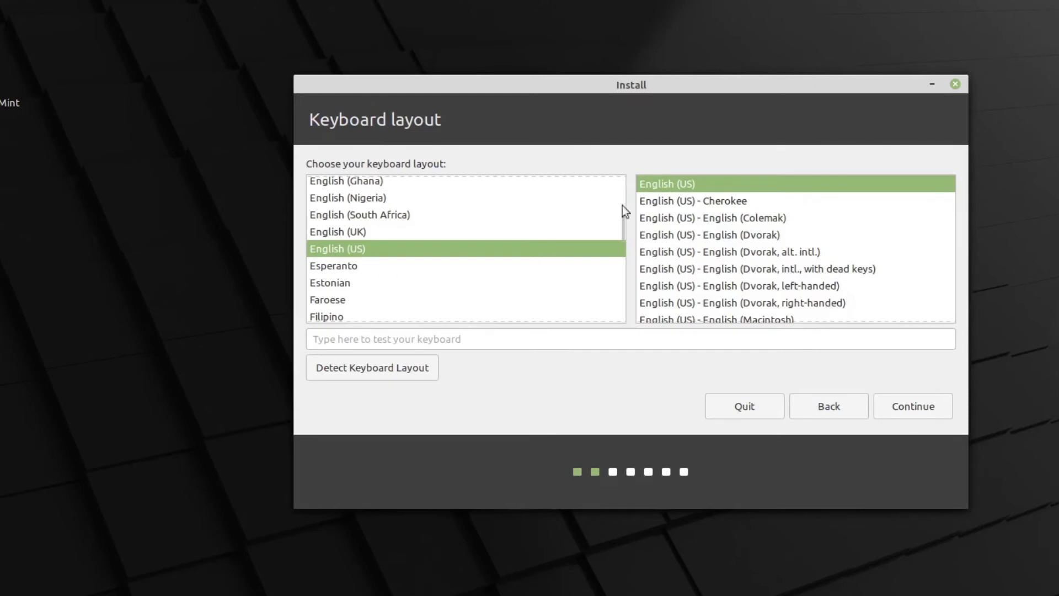
pyautogui.click(902, 408)
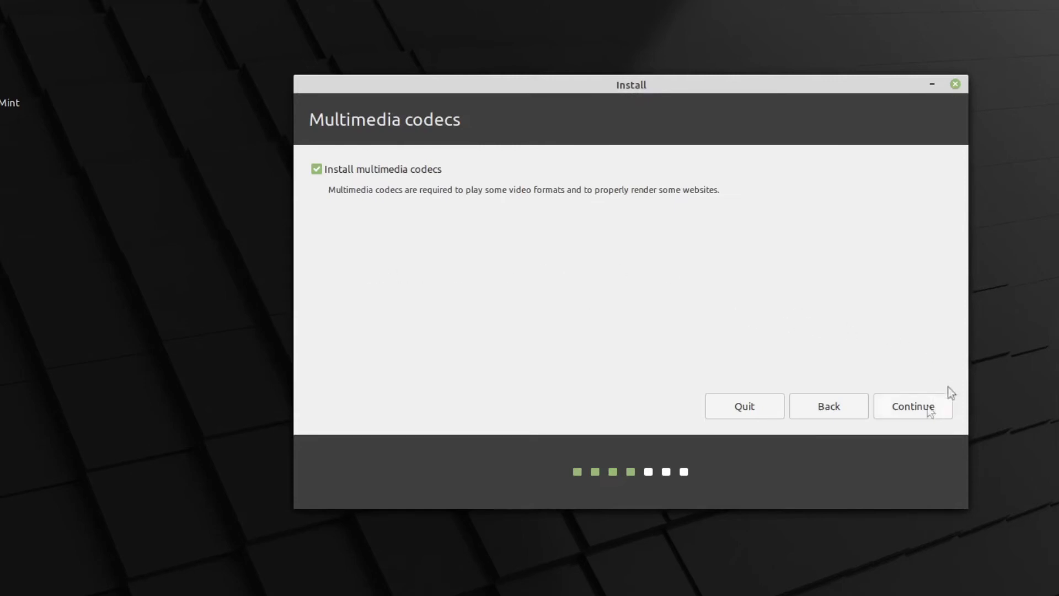
pyautogui.click(928, 407)
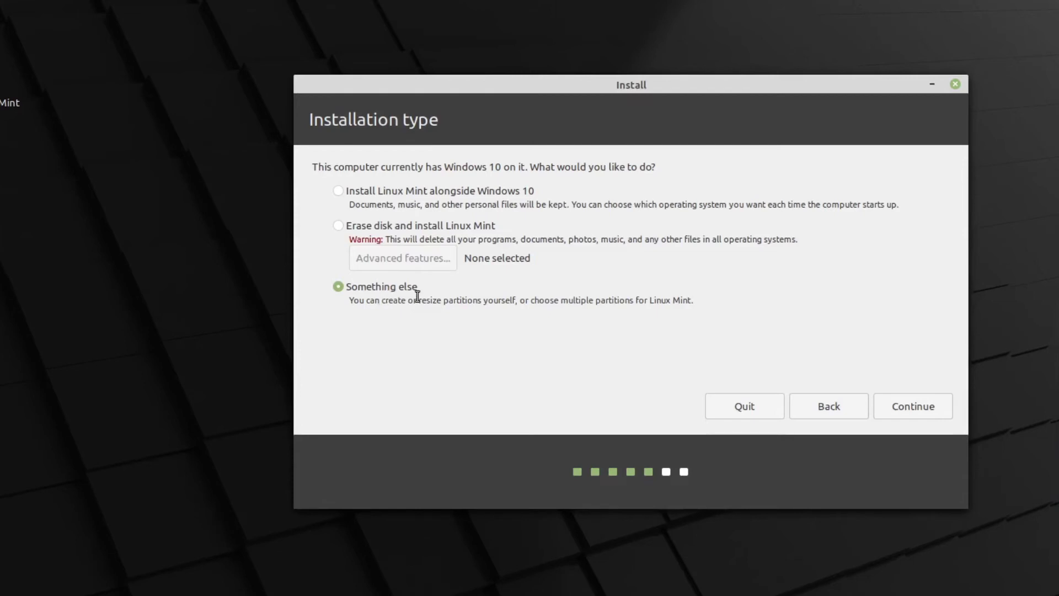
pyautogui.click(938, 406)
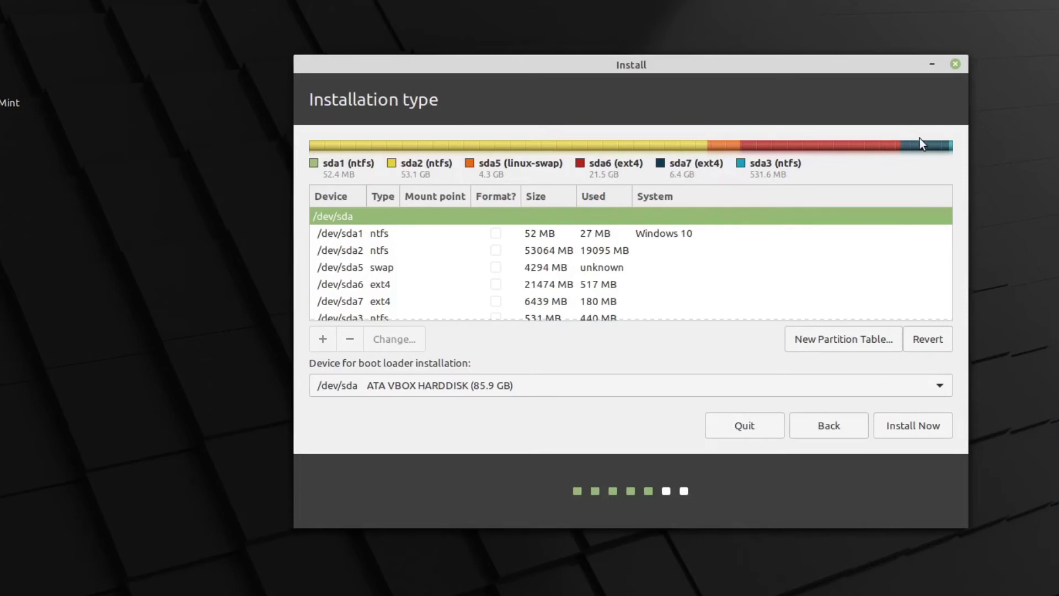
# Step: Inspect how the swap partition /dev/sda5 is set to be used, without editing it
pyautogui.click(354, 269)
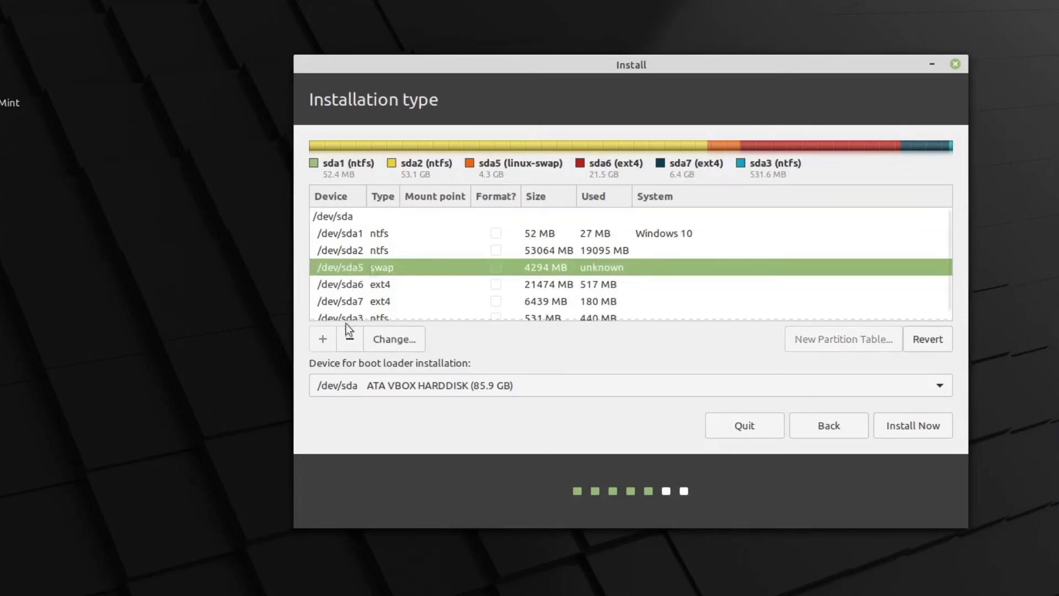
pyautogui.doubleClick(370, 266)
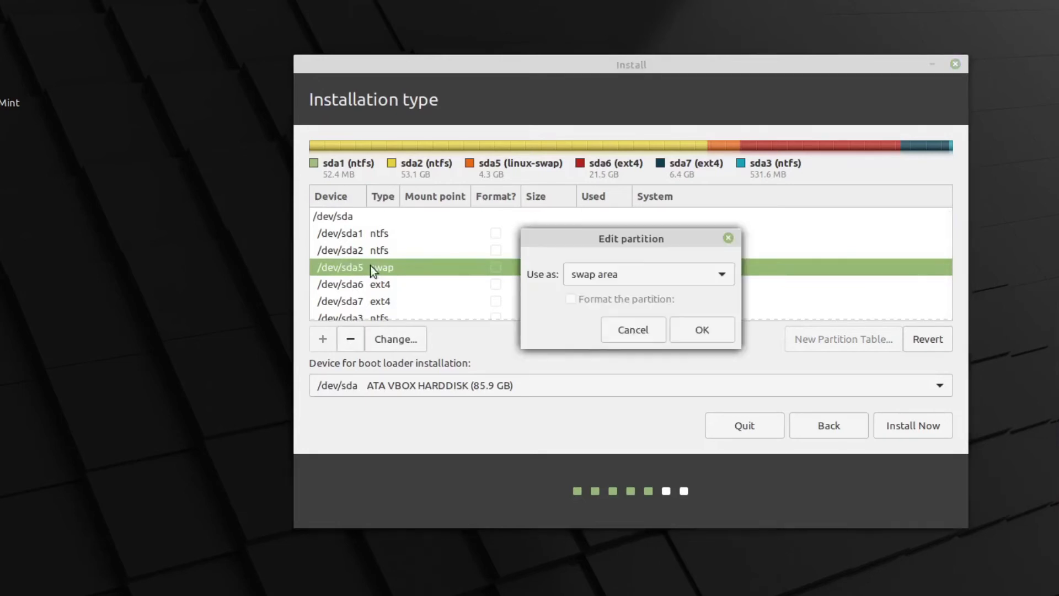
pyautogui.click(646, 328)
pyautogui.click(396, 343)
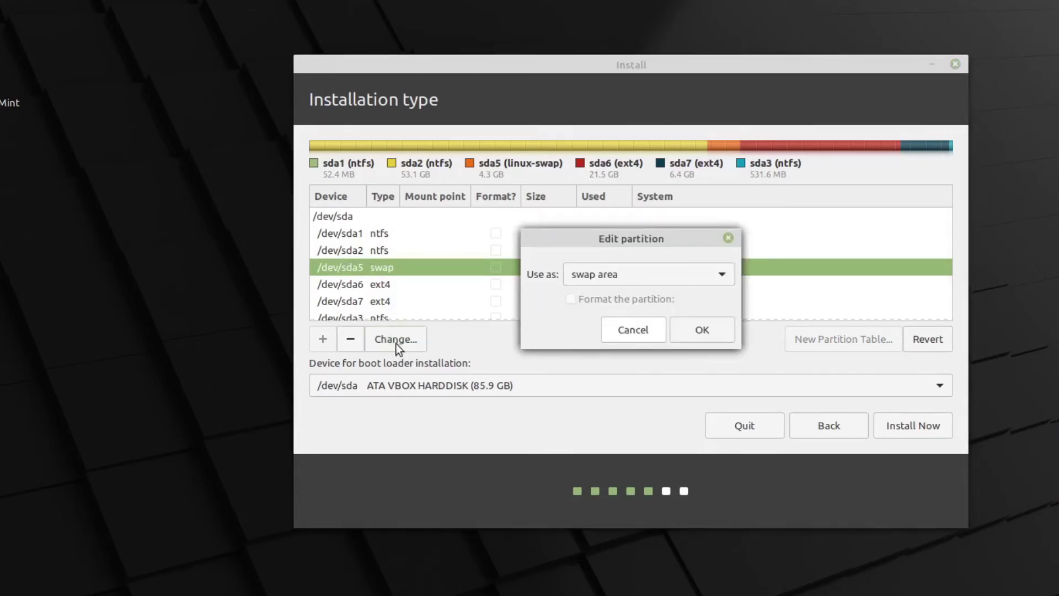
pyautogui.click(645, 329)
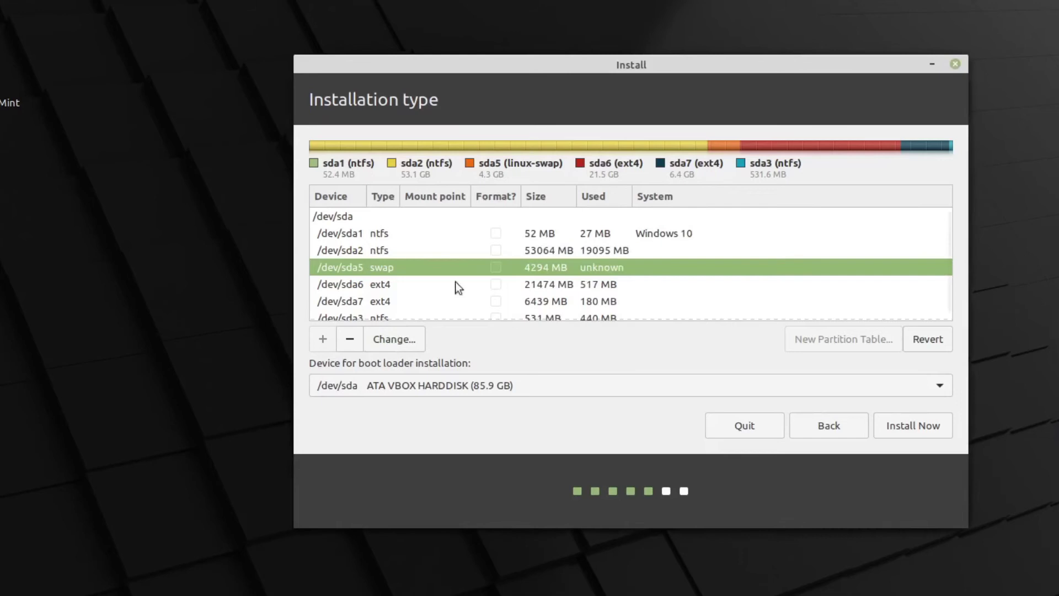
pyautogui.doubleClick(378, 270)
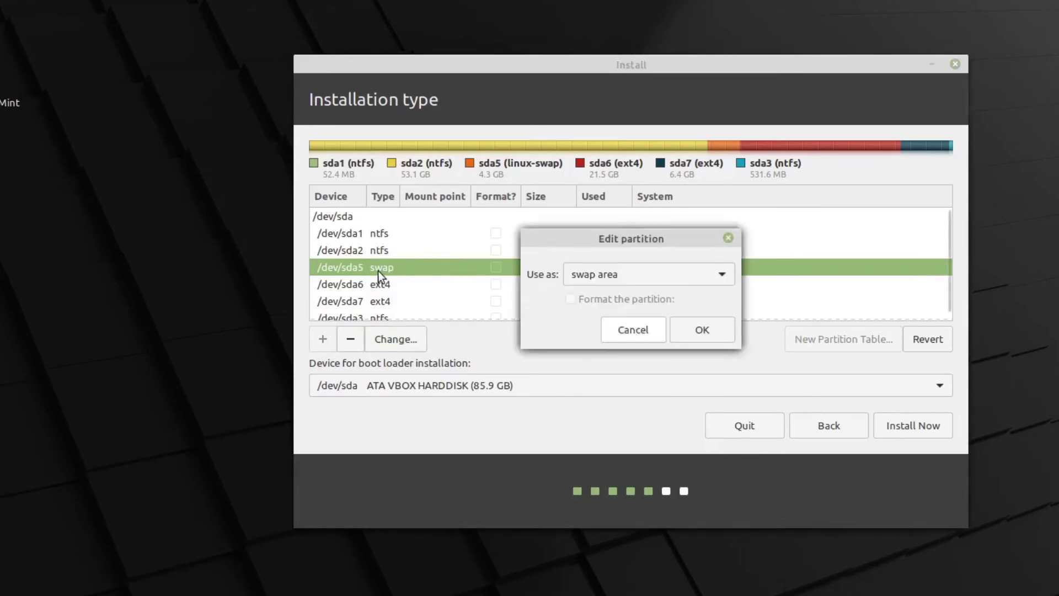
pyautogui.click(633, 337)
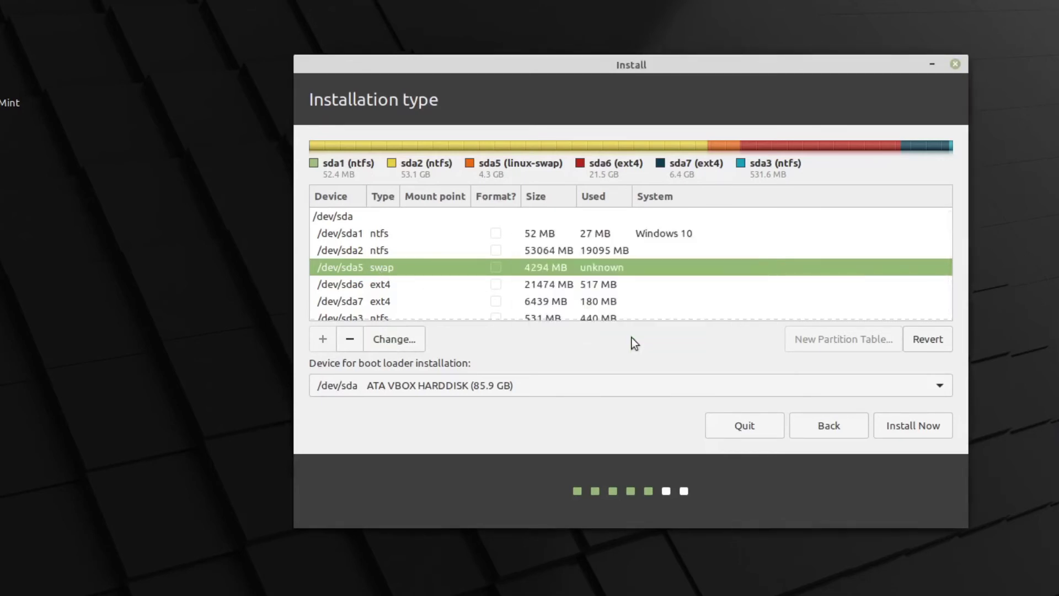
# Step: Set /dev/sda6 to be formatted as an Ext4 journaling file system with the mount point /
pyautogui.doubleClick(371, 285)
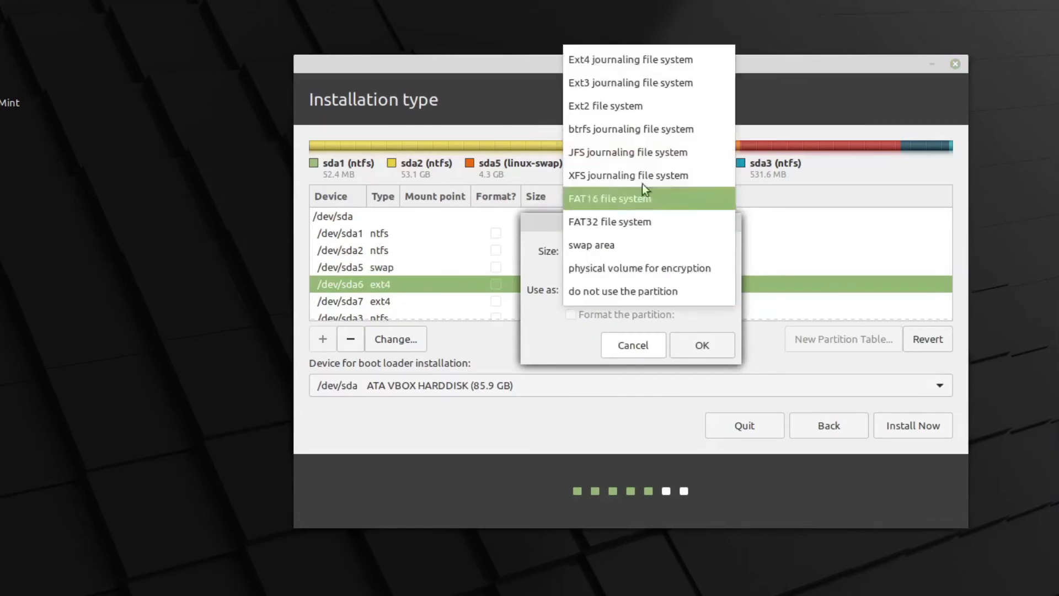
pyautogui.click(623, 61)
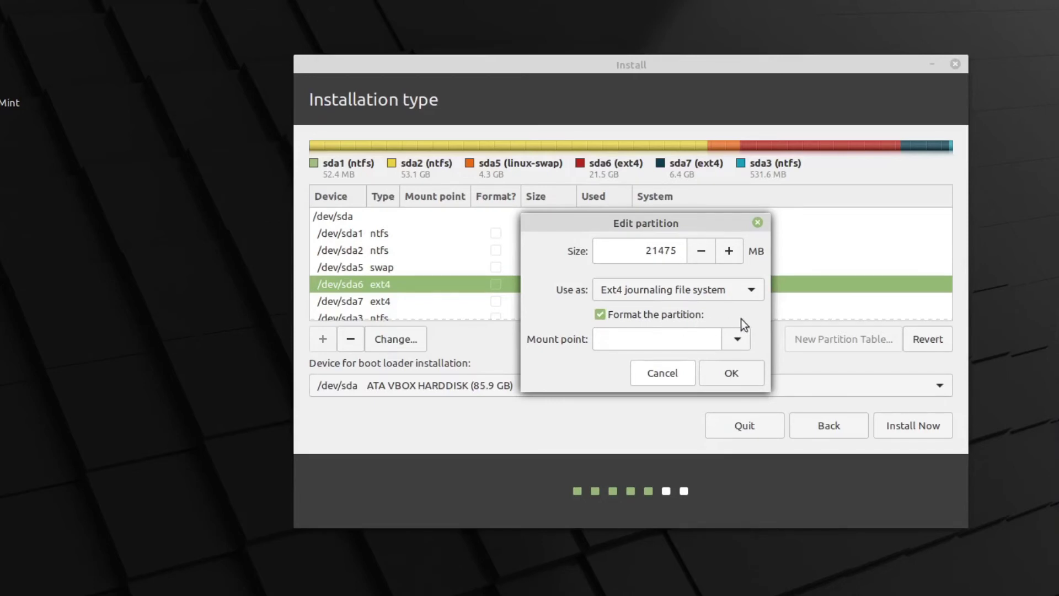
pyautogui.click(738, 339)
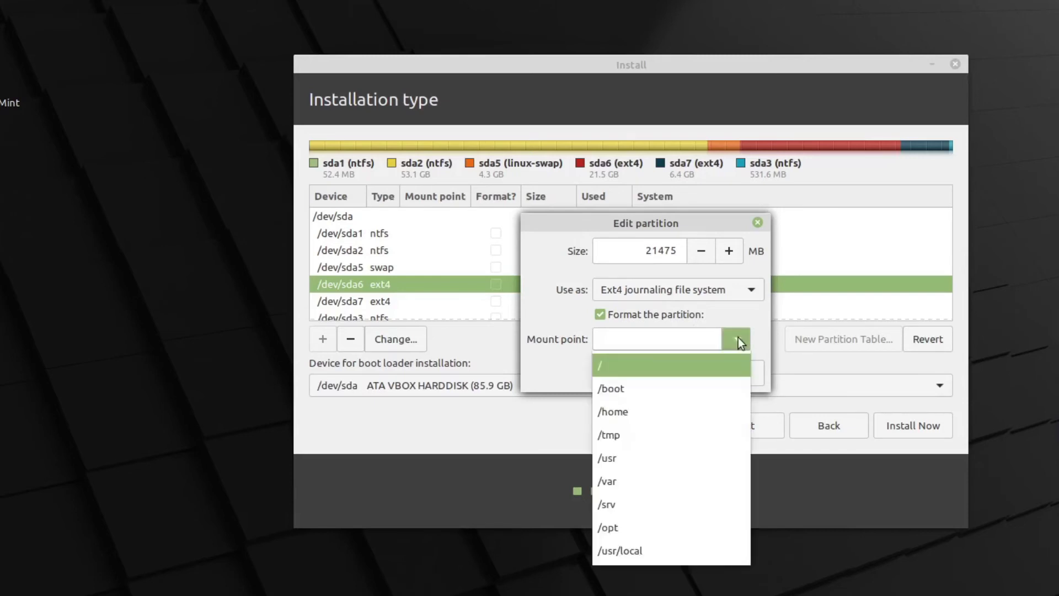
pyautogui.click(628, 364)
pyautogui.click(731, 377)
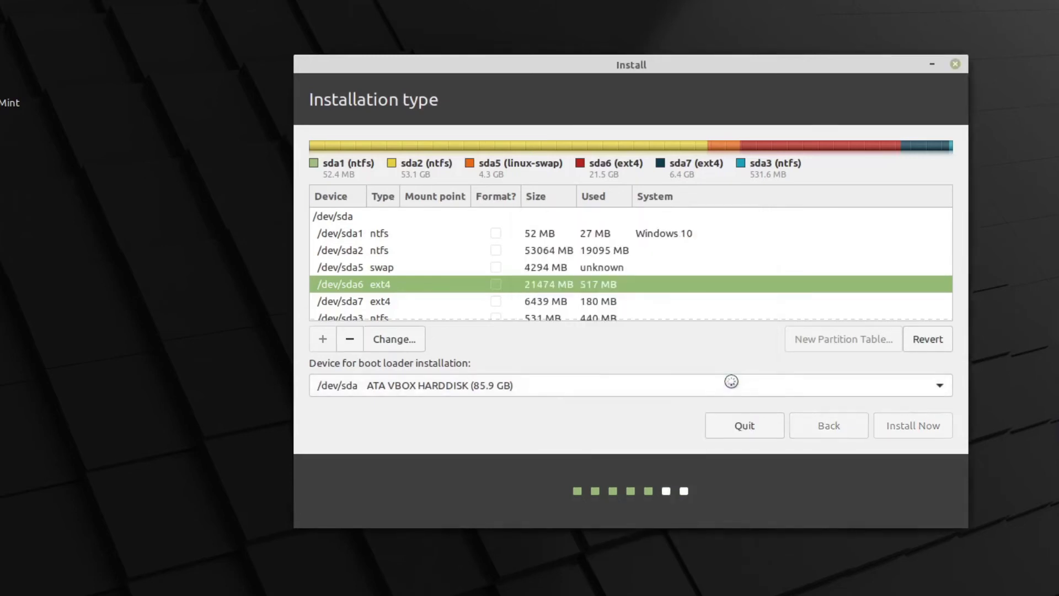
# Step: Set /dev/sda7 to be formatted as an Ext4 journaling file system with the mount point /home
pyautogui.click(358, 303)
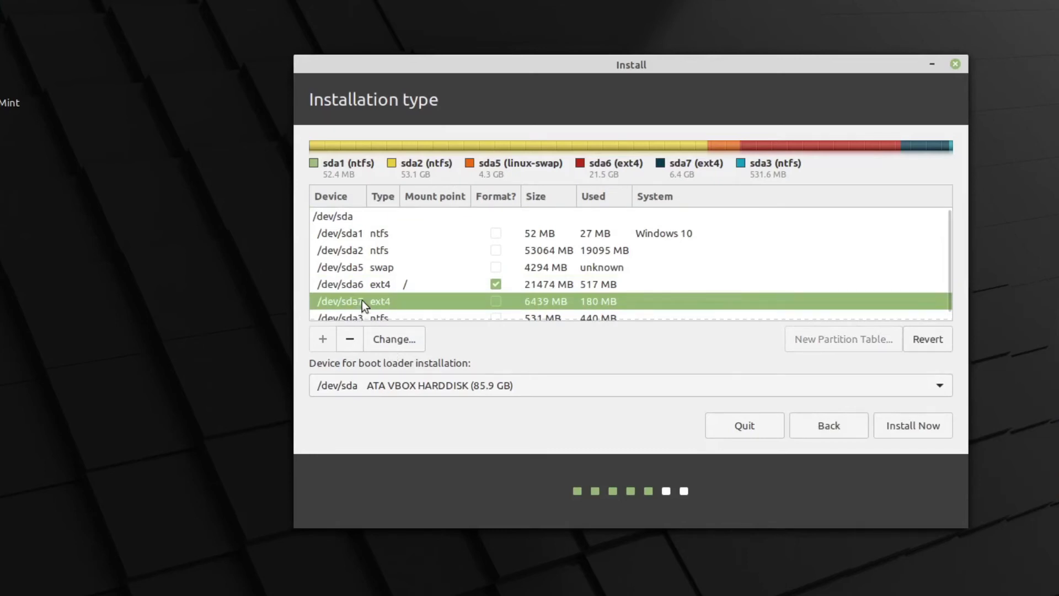
pyautogui.doubleClick(362, 301)
pyautogui.click(720, 290)
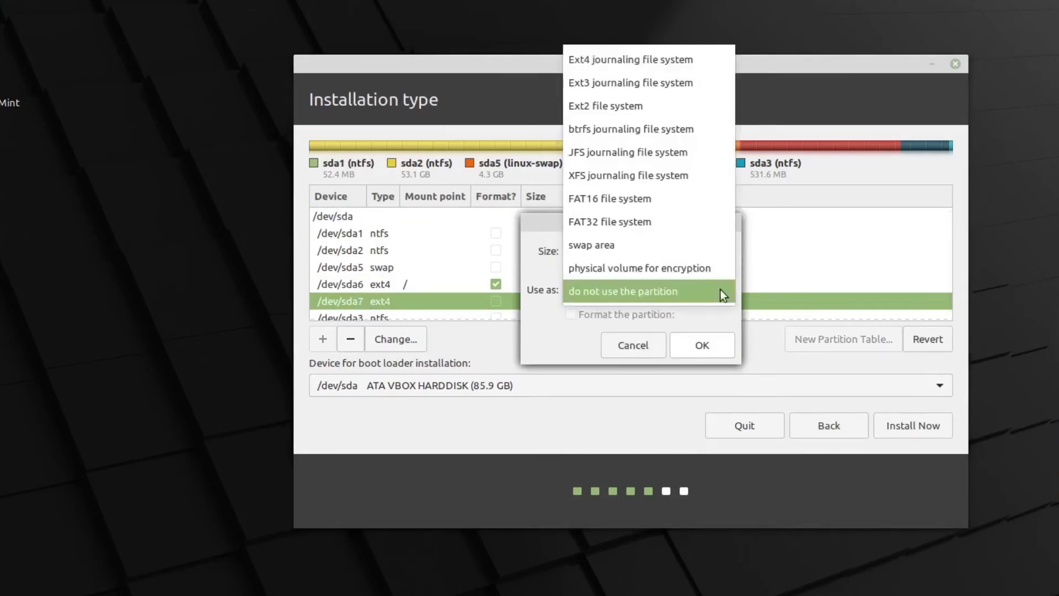
pyautogui.click(607, 62)
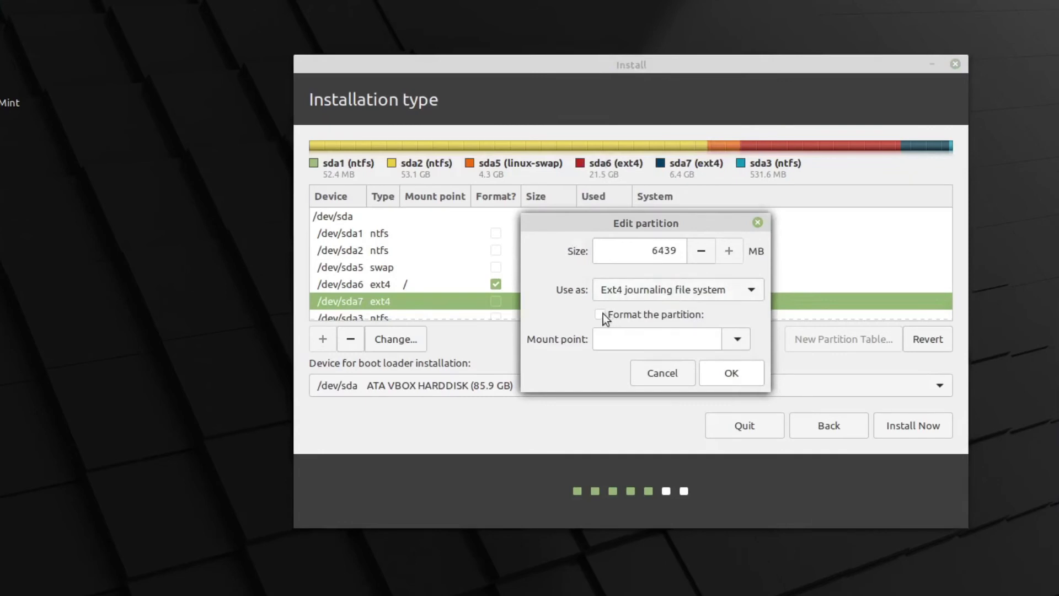
pyautogui.click(738, 338)
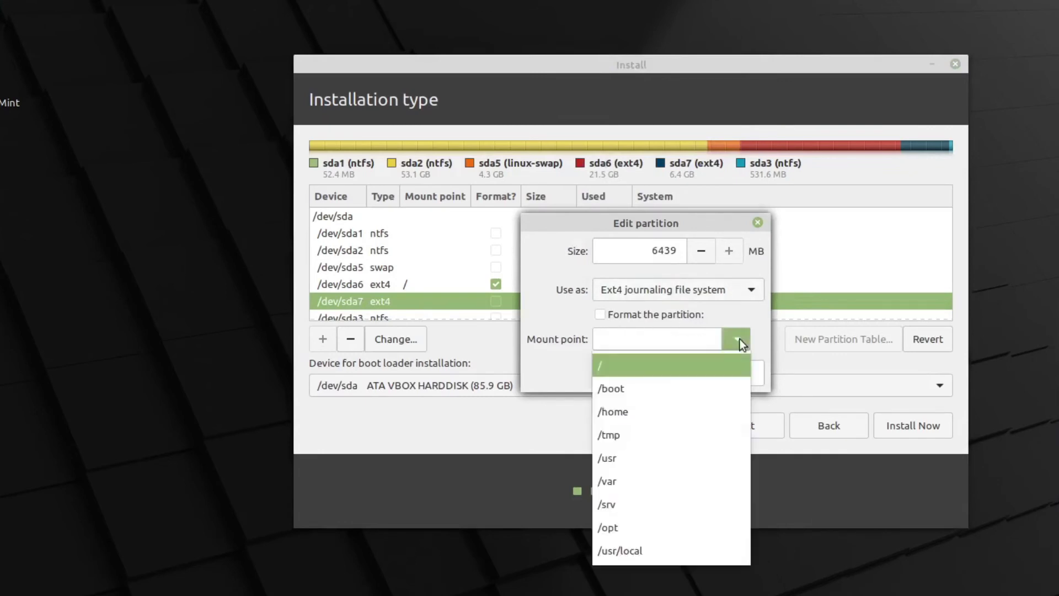
pyautogui.click(634, 415)
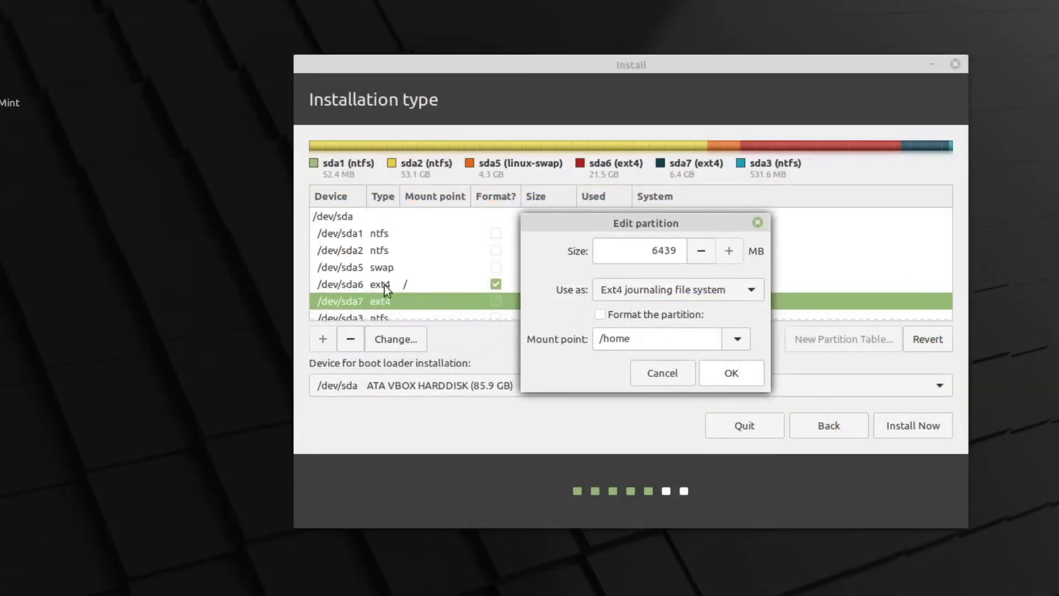
pyautogui.click(384, 285)
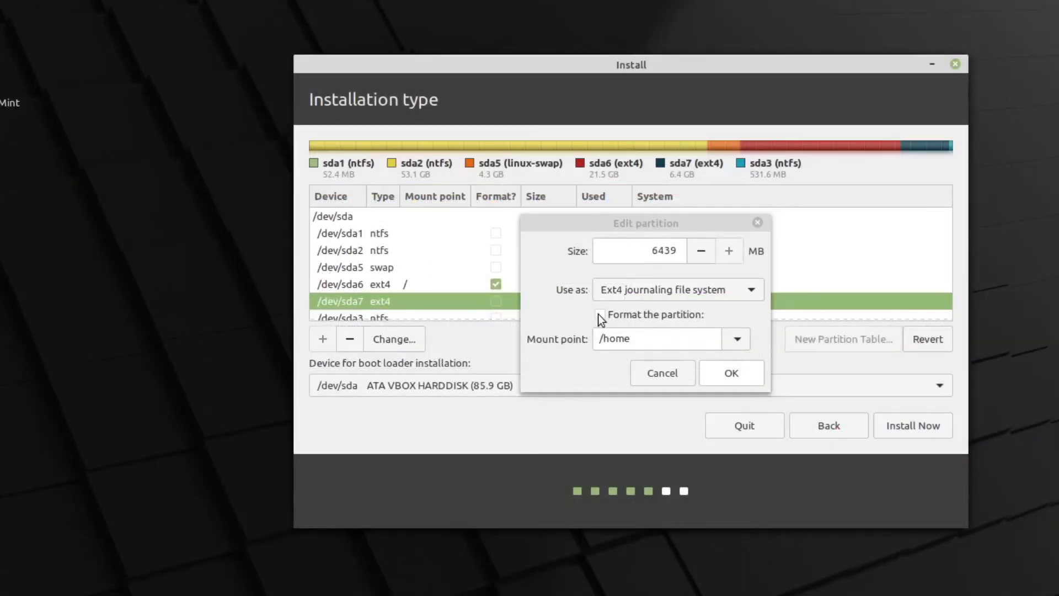
pyautogui.click(600, 314)
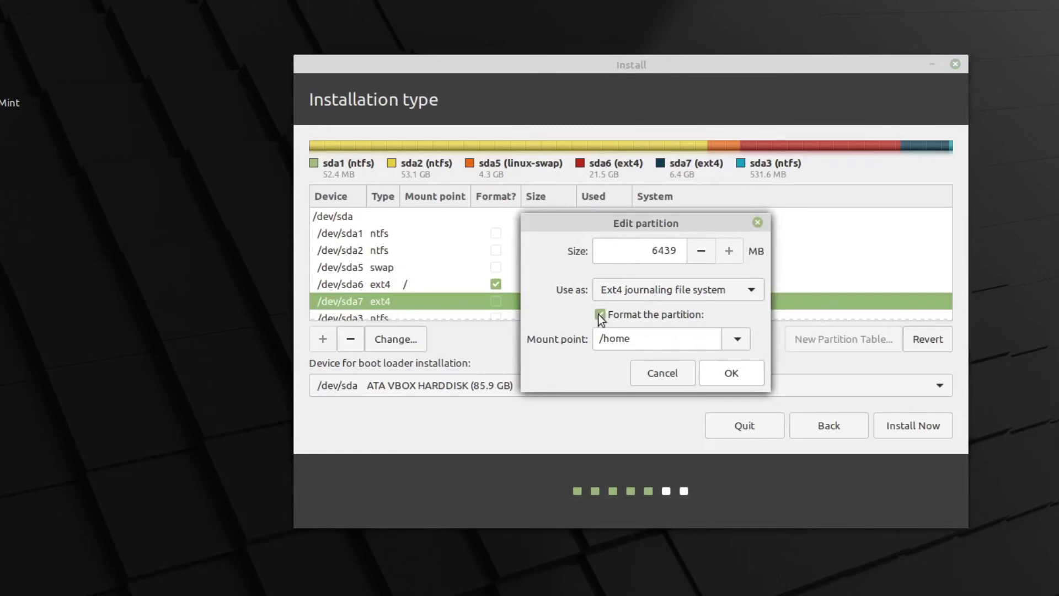
pyautogui.click(728, 373)
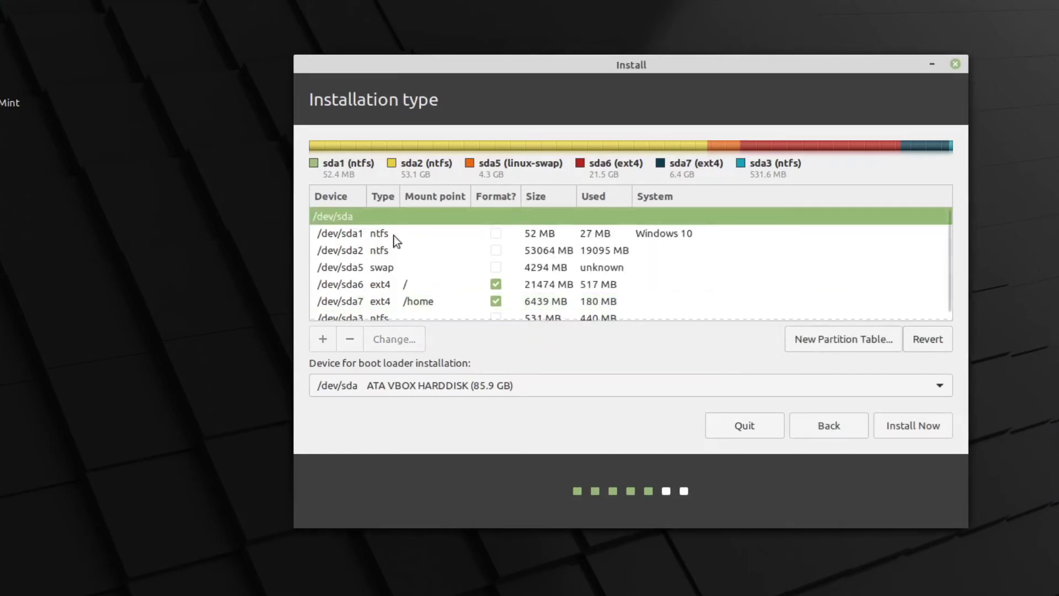
# Step: Start the installation with the configured partitions and agree to write the changes to the disks
pyautogui.click(378, 233)
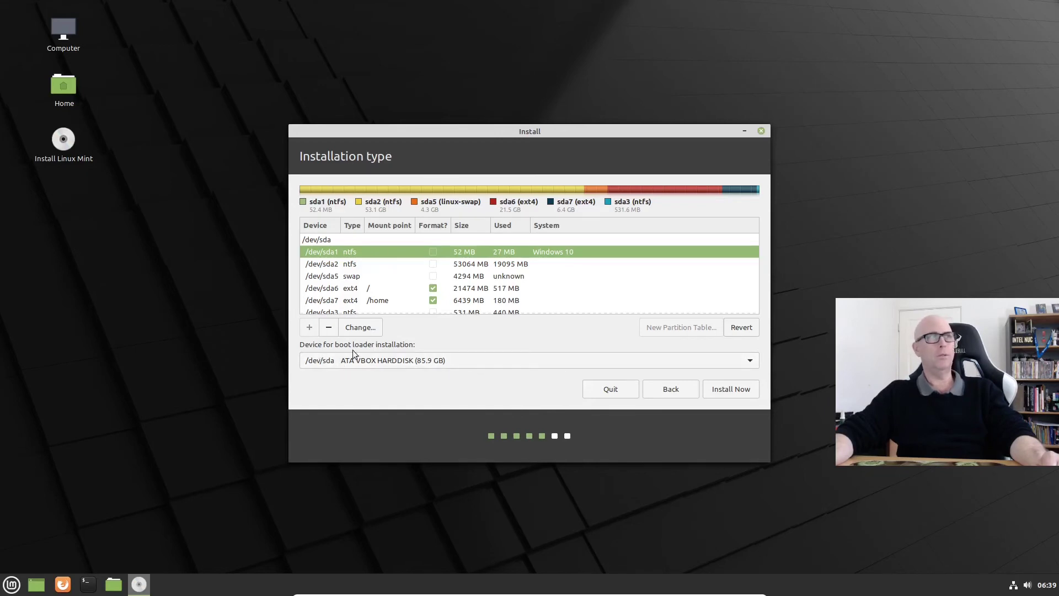
pyautogui.click(731, 389)
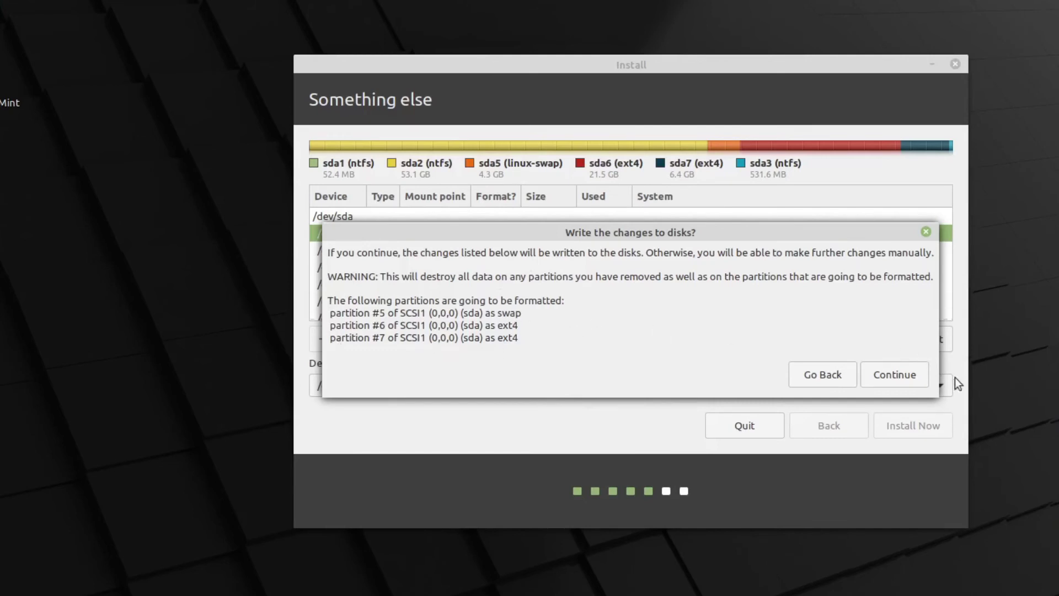
pyautogui.click(905, 376)
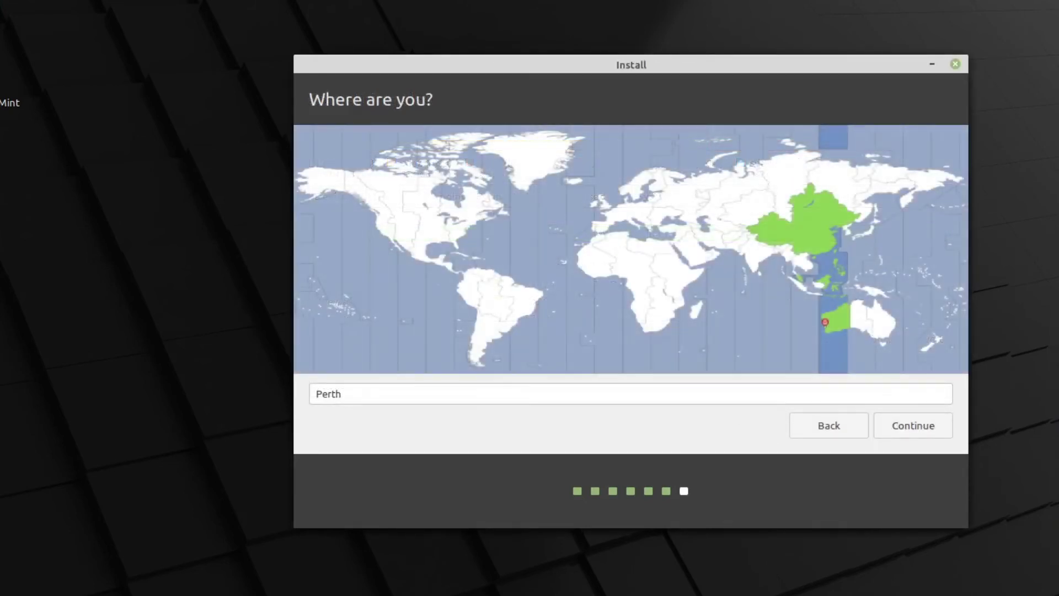
# Step: Accept Perth as the location, enter the user's full name, and give the computer a name ending in "-mint-cin-l-vm"
pyautogui.click(918, 426)
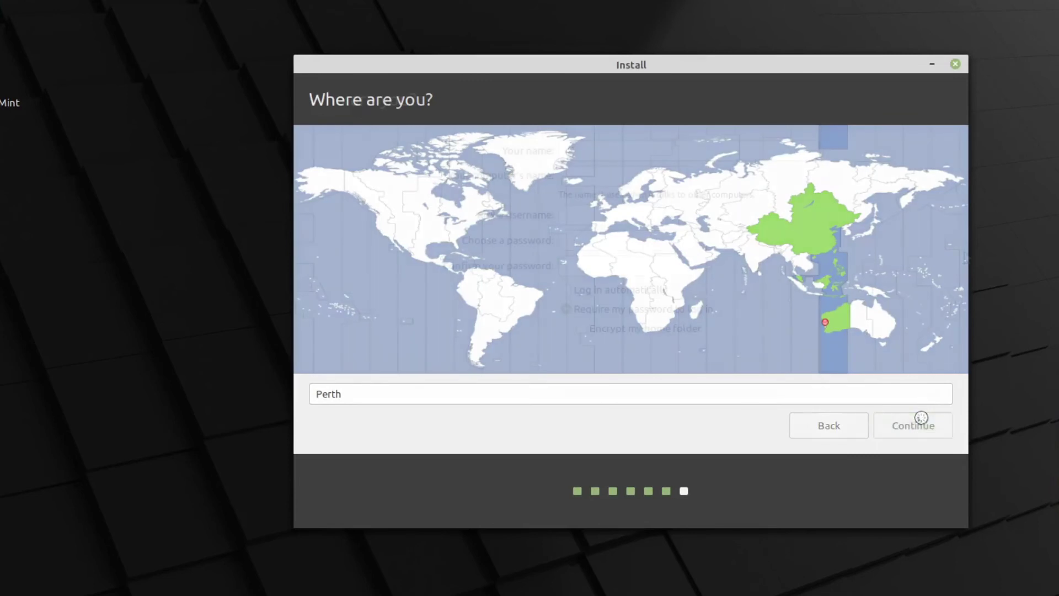
pyautogui.write('Colin Brash')
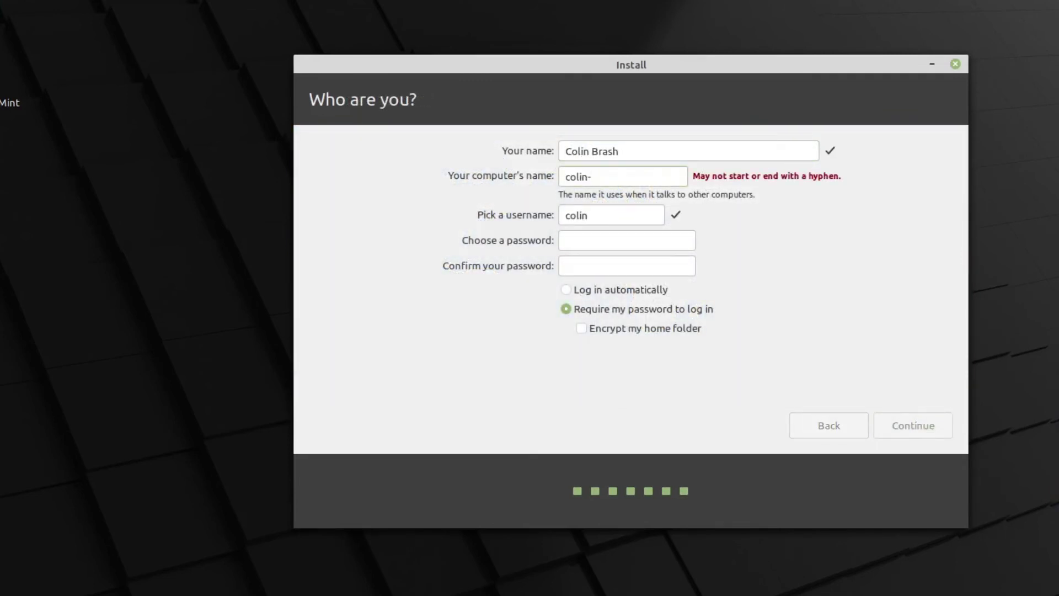
pyautogui.write('mint')
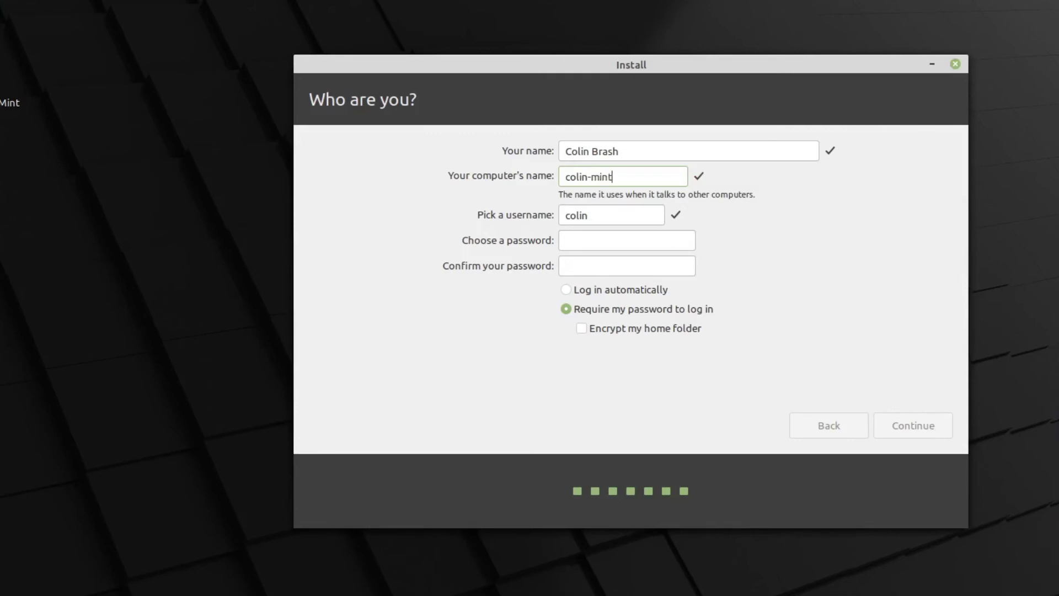
pyautogui.write('-cin-l-vm')
# Step: Enter and confirm the account password, keep it required for login, and proceed with the installation
pyautogui.click(611, 241)
pyautogui.write('******')
pyautogui.press('Tab')
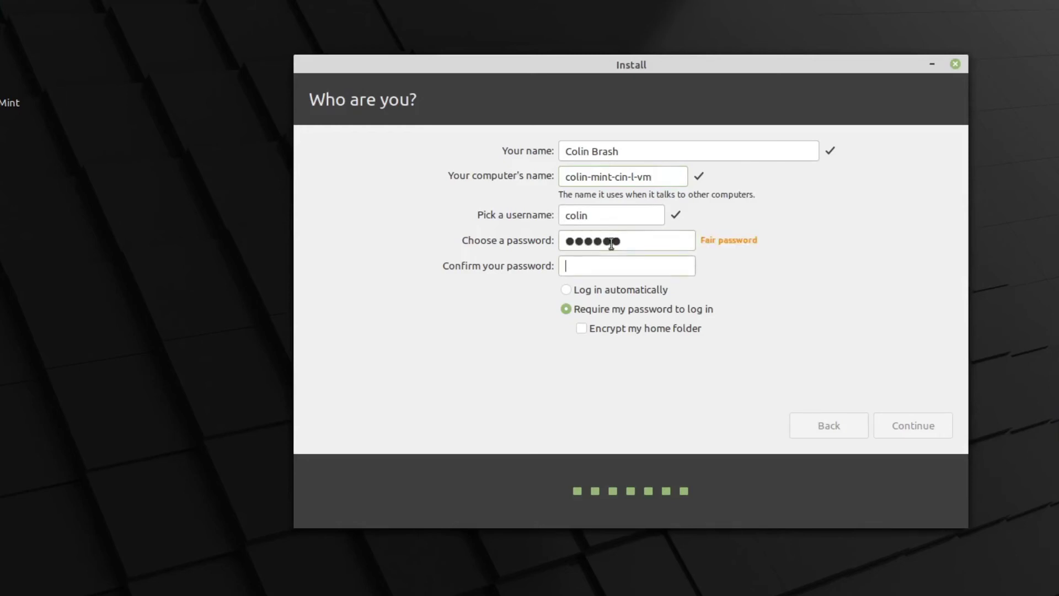
pyautogui.write('******')
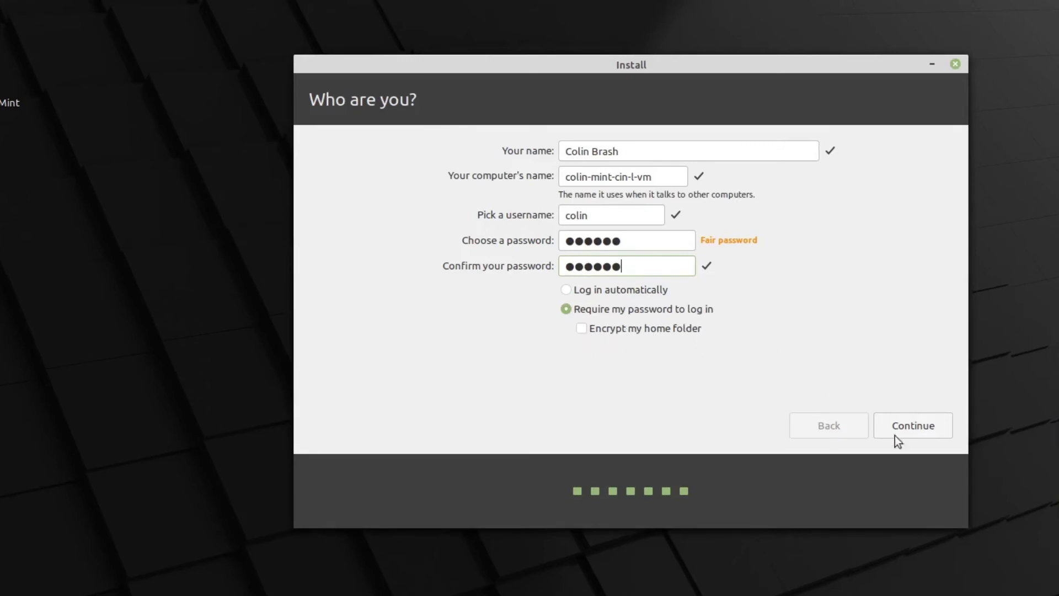
pyautogui.click(946, 425)
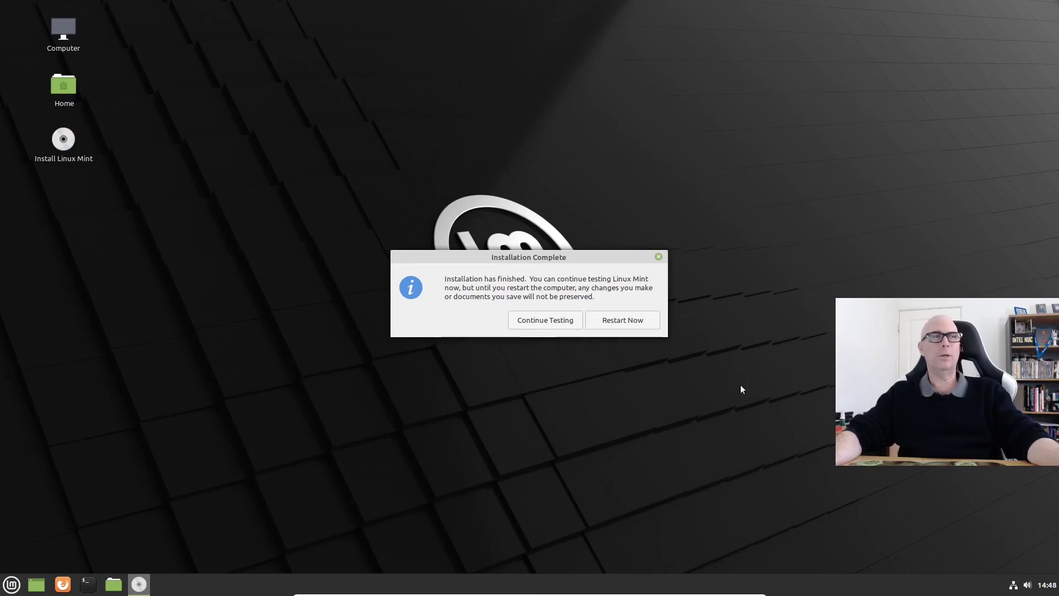
# Step: Restart the computer after the installation, look through the GRUB boot entries, and boot Linux Mint 20.2 Cinnamon
pyautogui.click(651, 321)
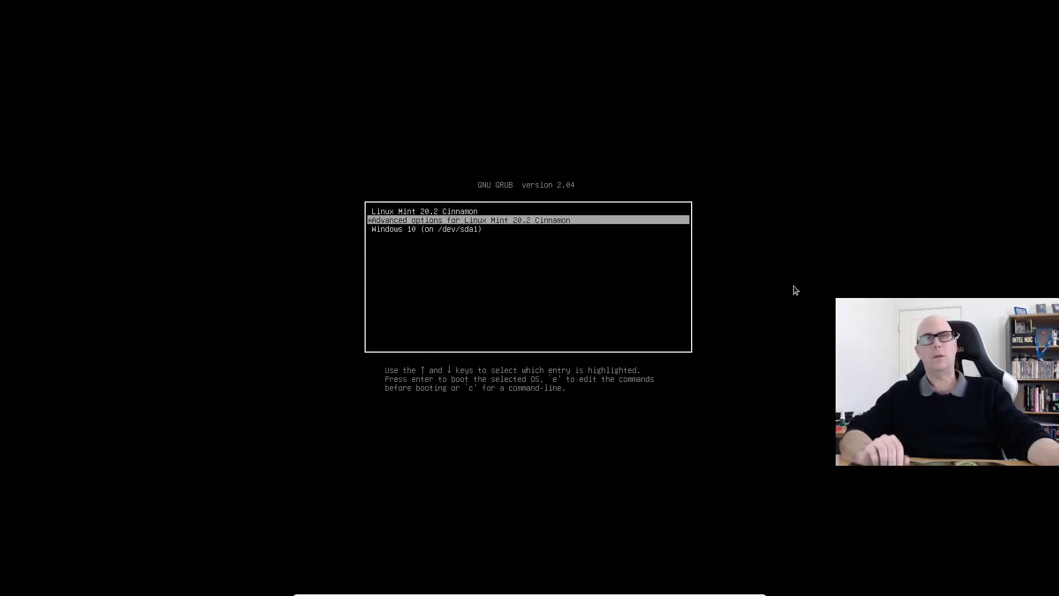
pyautogui.press('Down')
pyautogui.press('Up')
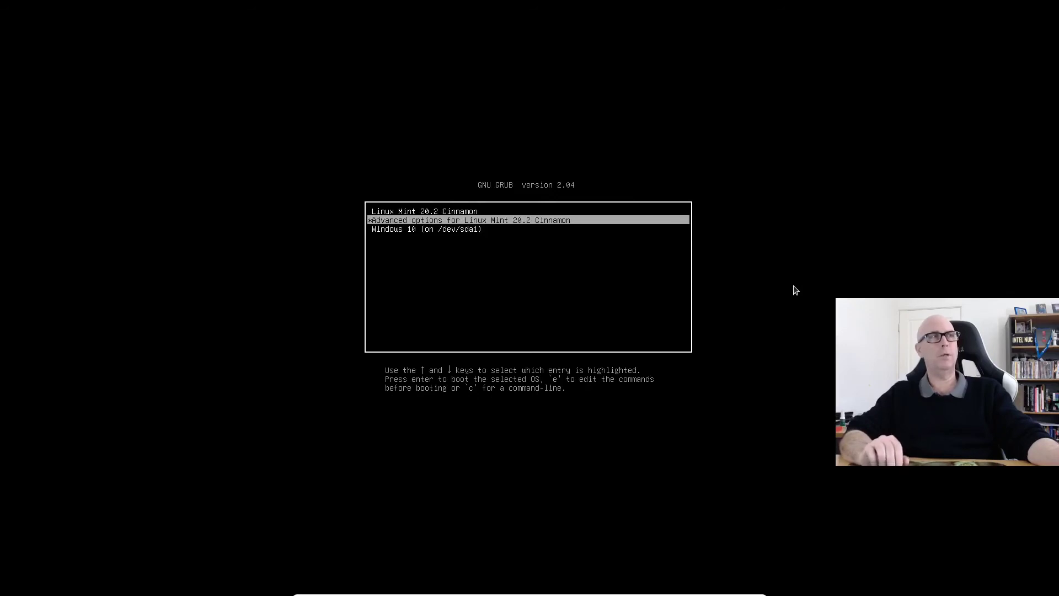
pyautogui.press('Up')
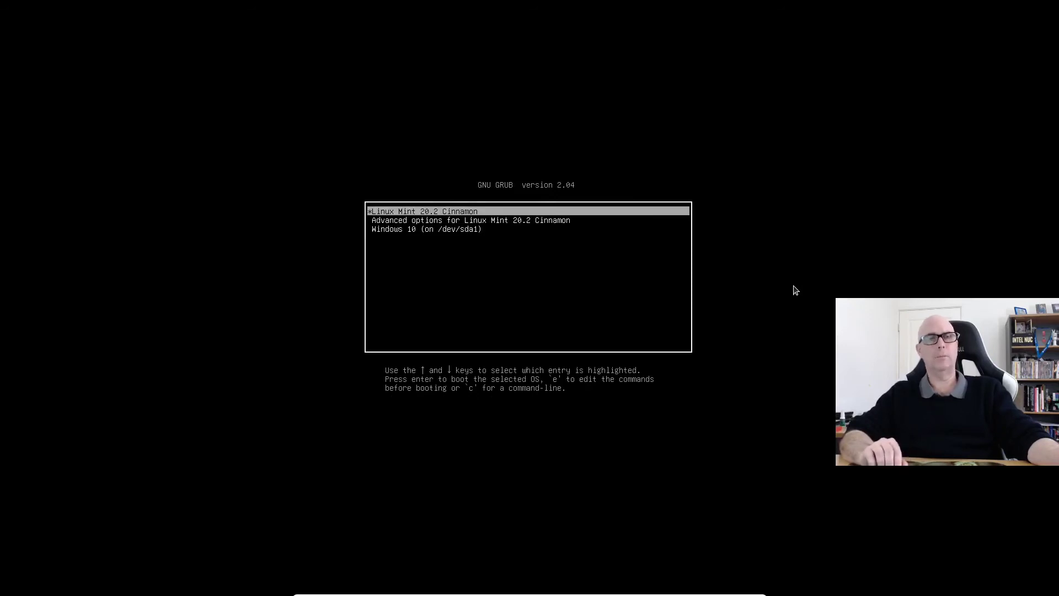
pyautogui.press('Down')
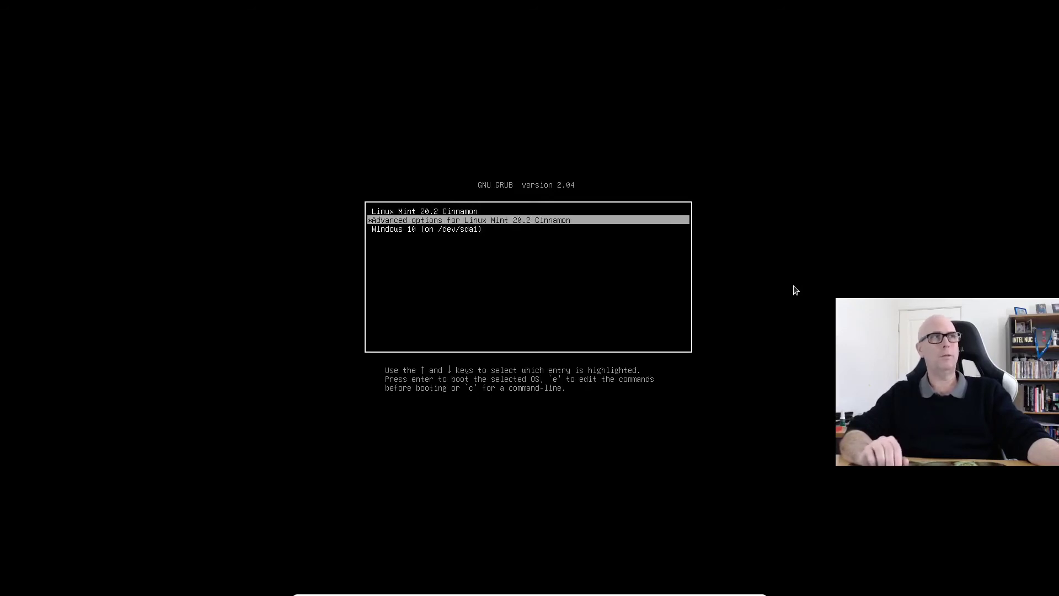
pyautogui.press('Down')
pyautogui.press('Up')
pyautogui.press('Up')
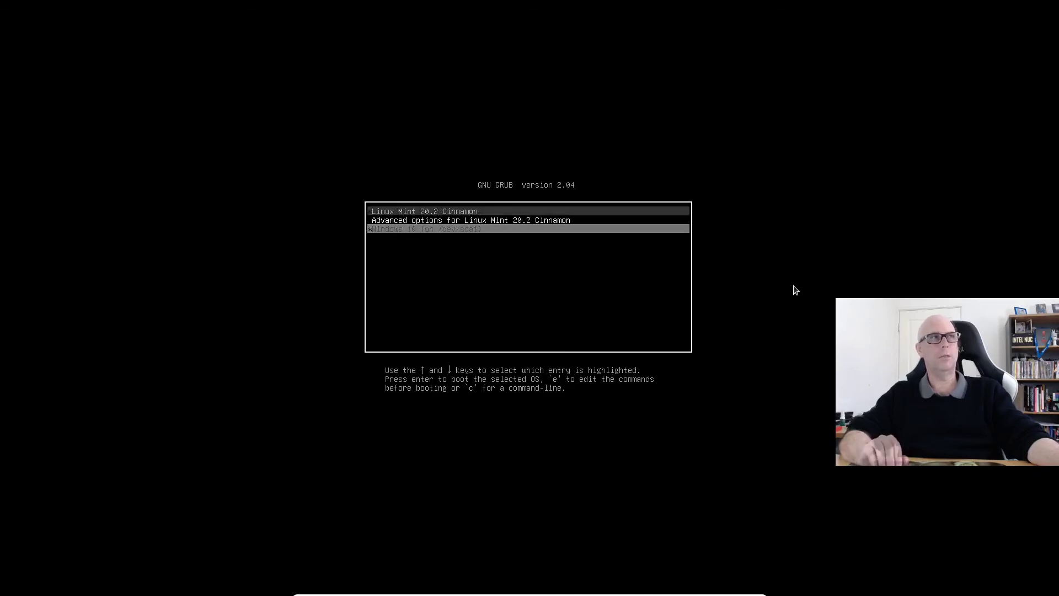
pyautogui.press('Down')
pyautogui.press('Up')
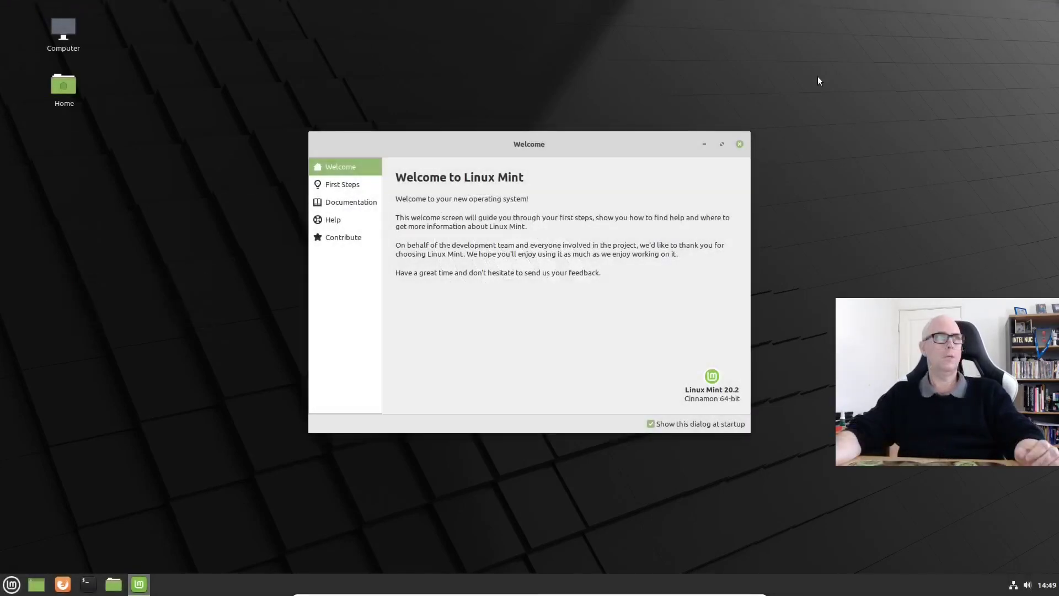
# Step: Close the Linux Mint Welcome window and restart the system
pyautogui.click(740, 142)
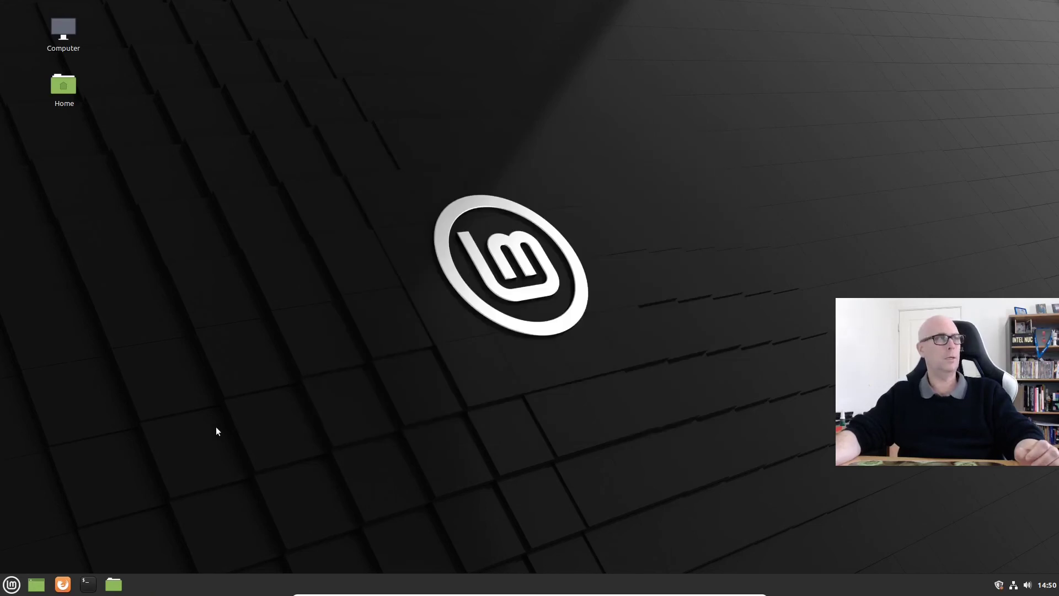
pyautogui.click(7, 586)
pyautogui.click(21, 546)
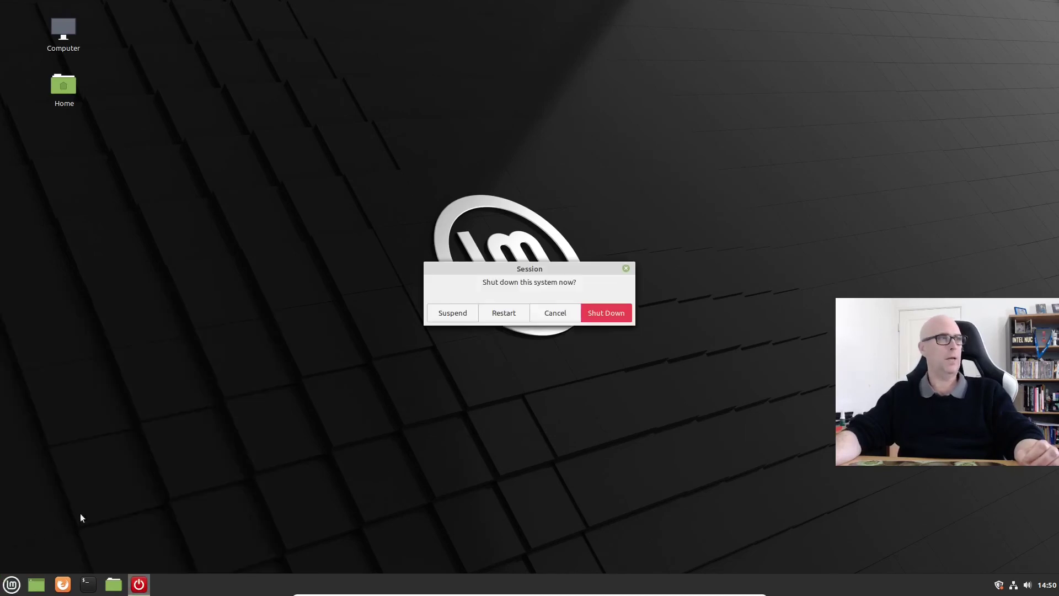
pyautogui.click(495, 313)
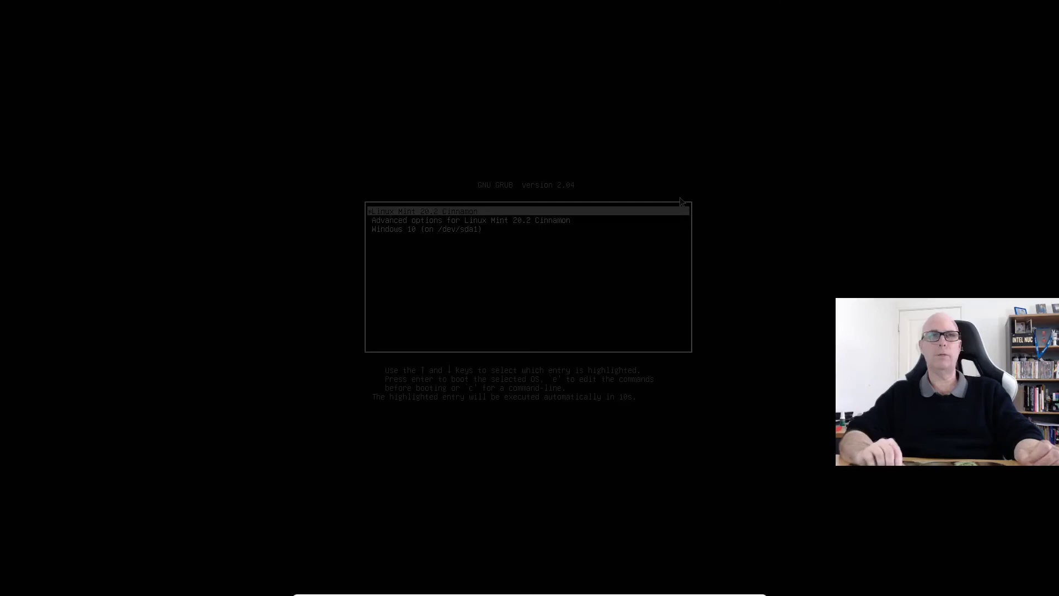
# Step: Boot Windows 10 (on /dev/sda1) from the GRUB boot list and sign in with the Windows account password
pyautogui.press('Down')
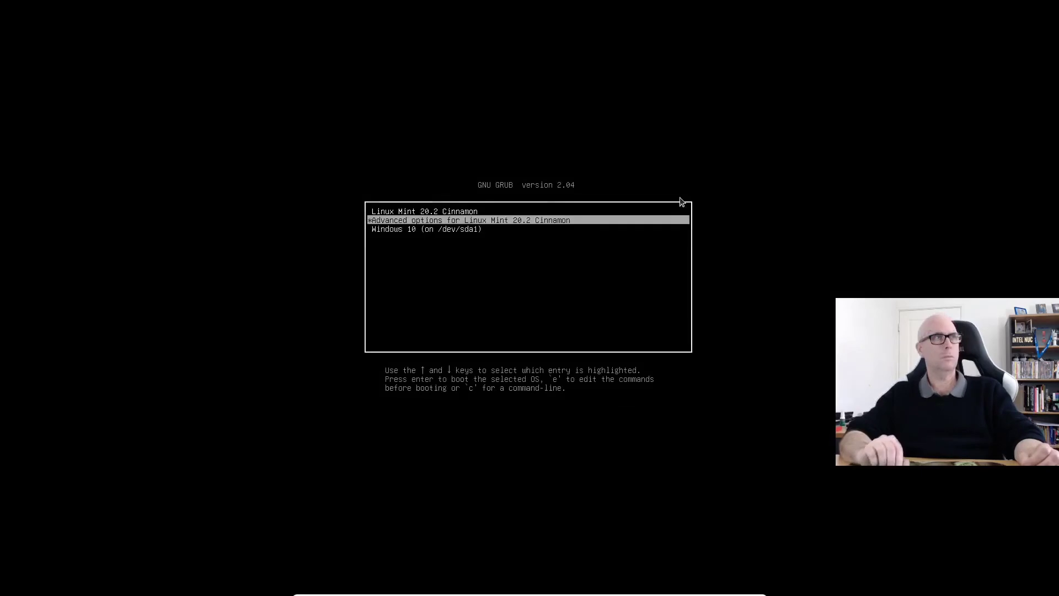
pyautogui.press('Down')
pyautogui.press('Return')
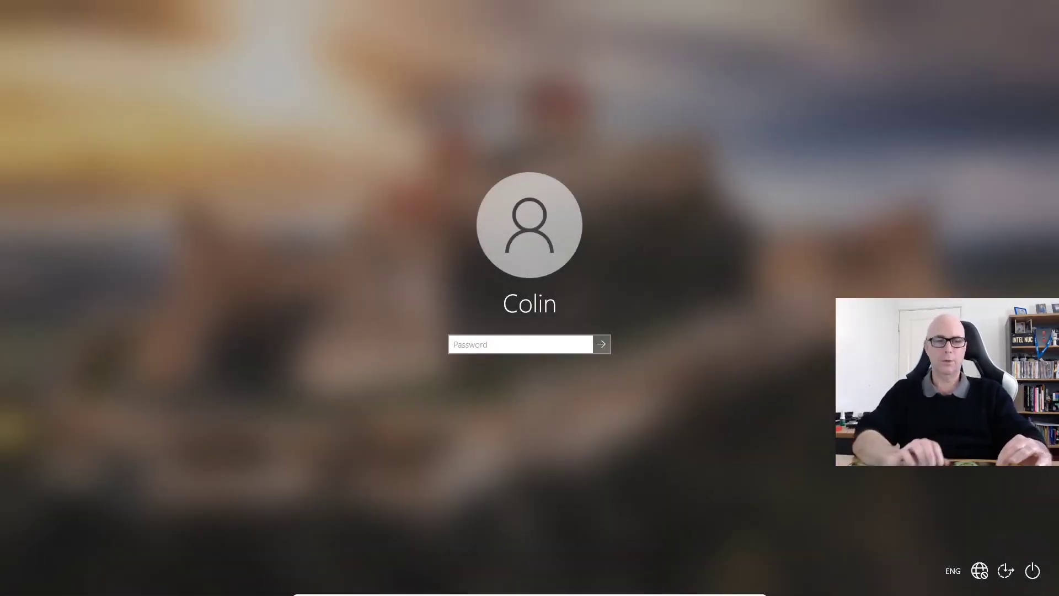
pyautogui.write('•••••••')
pyautogui.press('Return')
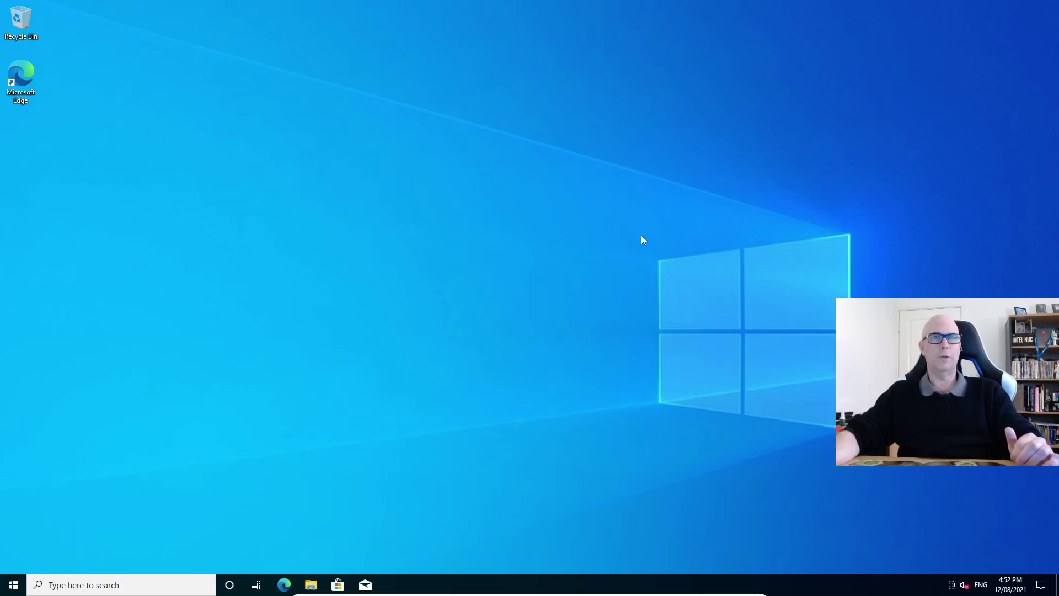
# Step: Open the Windows Start menu
pyautogui.press('super')
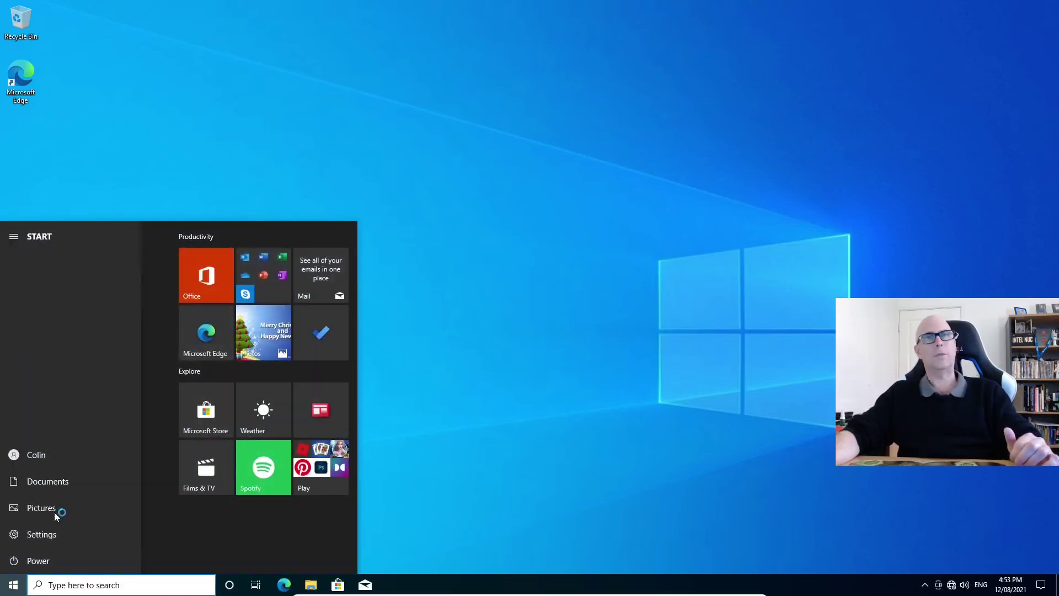